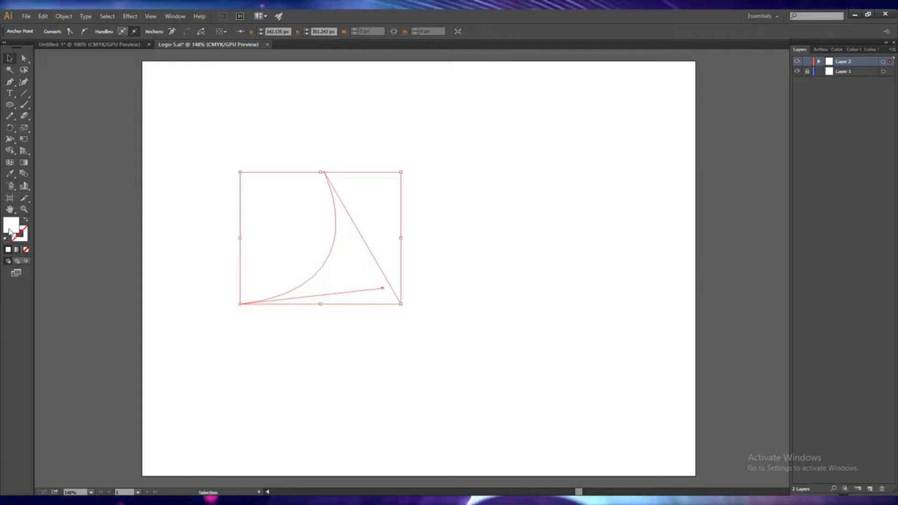
- Fill the curved triangular shape with bright orange, leaving it without a stroke, and deselect it
double_click(11, 231)
drag(461, 306, 460, 303)
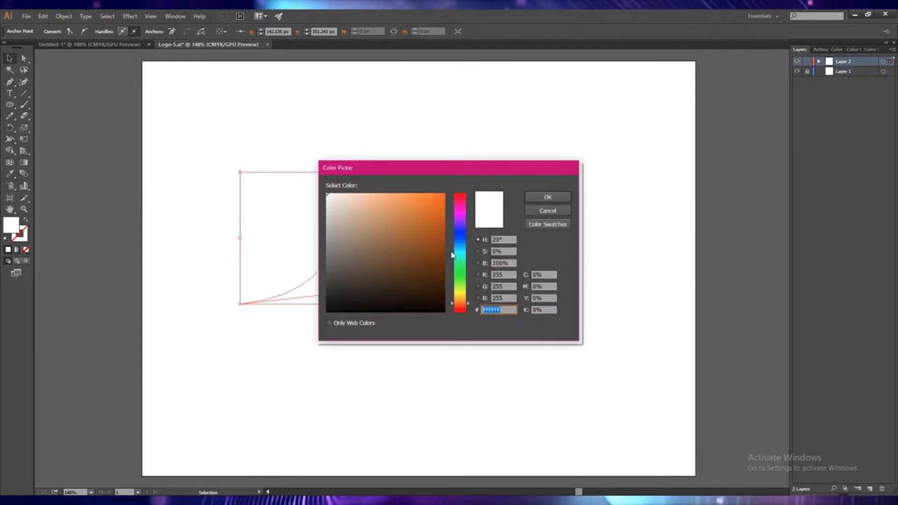
click(441, 195)
click(537, 199)
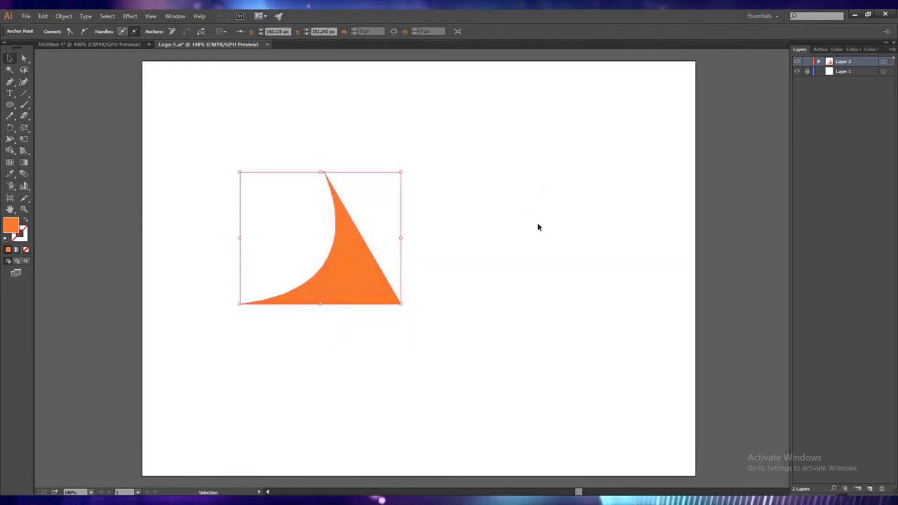
click(196, 199)
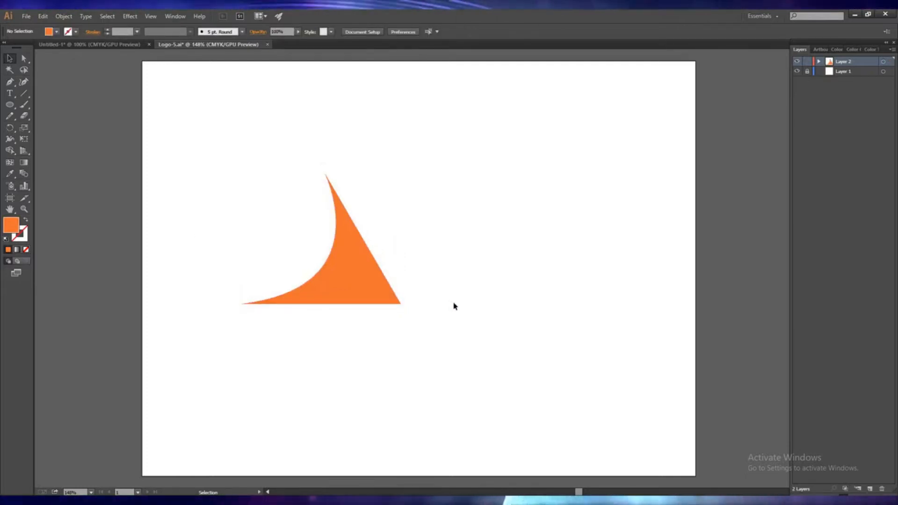
- Duplicate the orange shape below the original and send the copy to the back
click(363, 294)
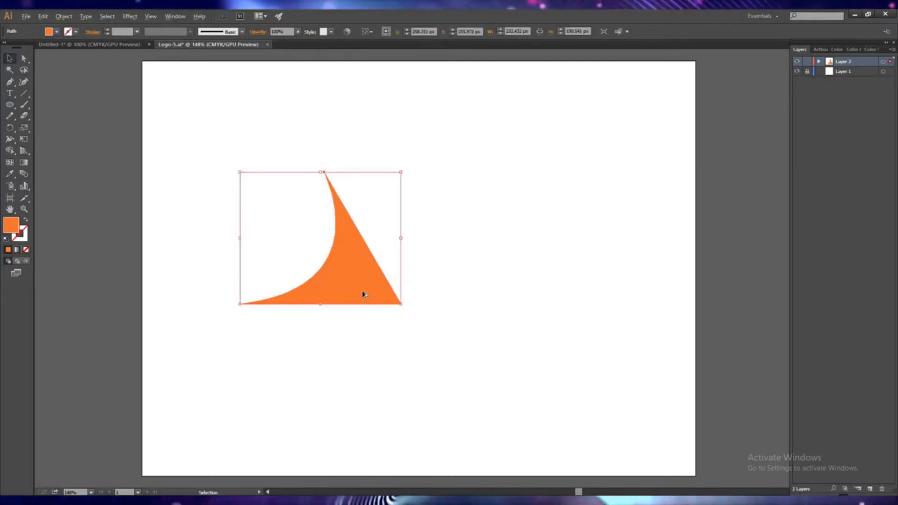
drag(363, 294, 394, 441)
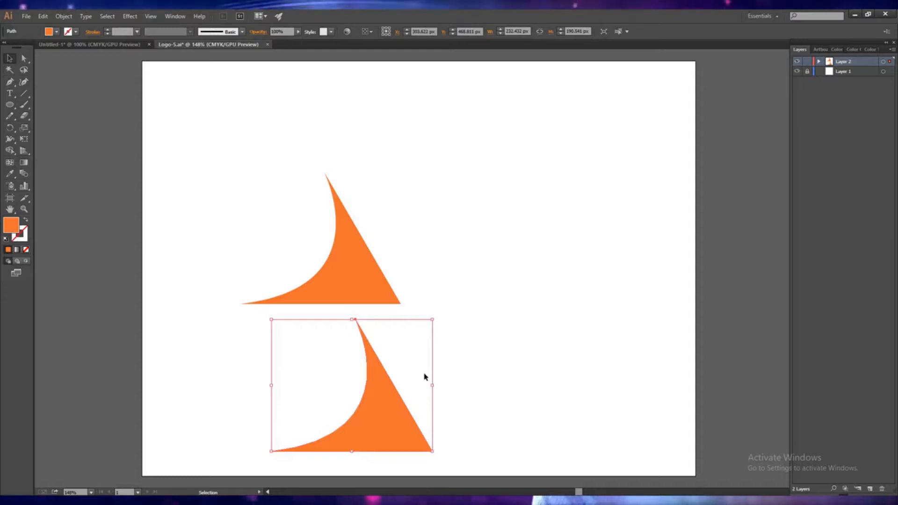
right_click(393, 418)
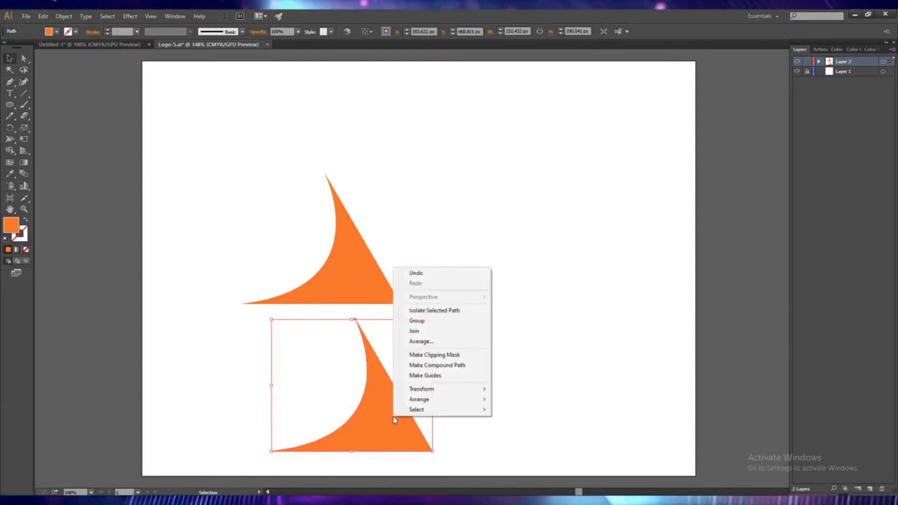
mouse_move(448, 399)
click(523, 435)
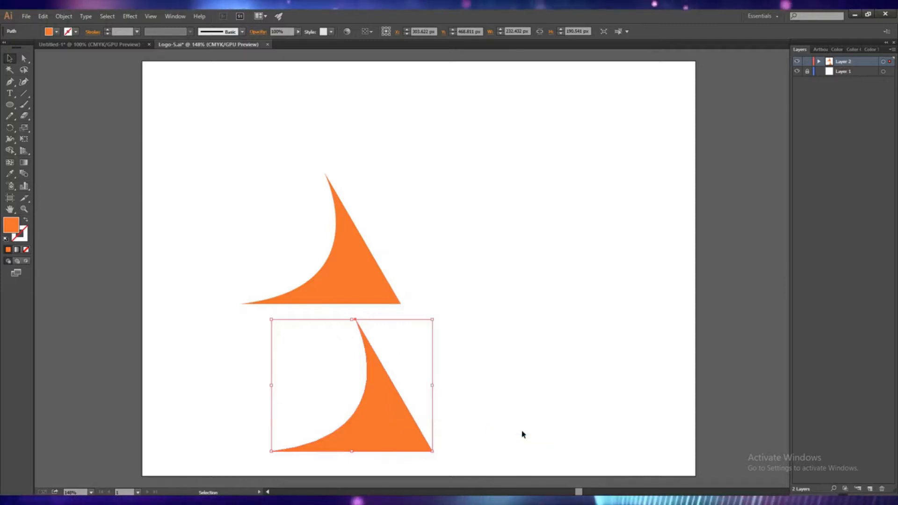
- Recolor the lower copy red (F92C0B) and scale it down proportionally to about 116 × 95 px
double_click(13, 225)
click(461, 310)
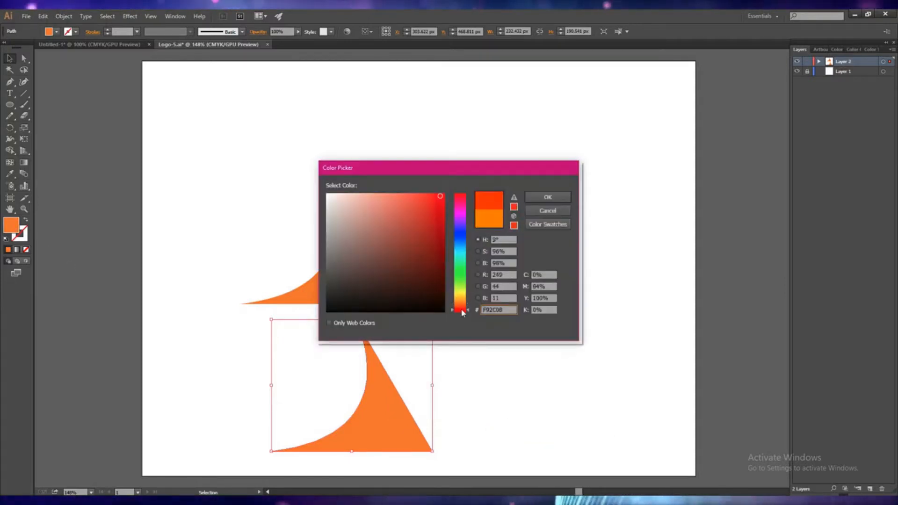
click(565, 198)
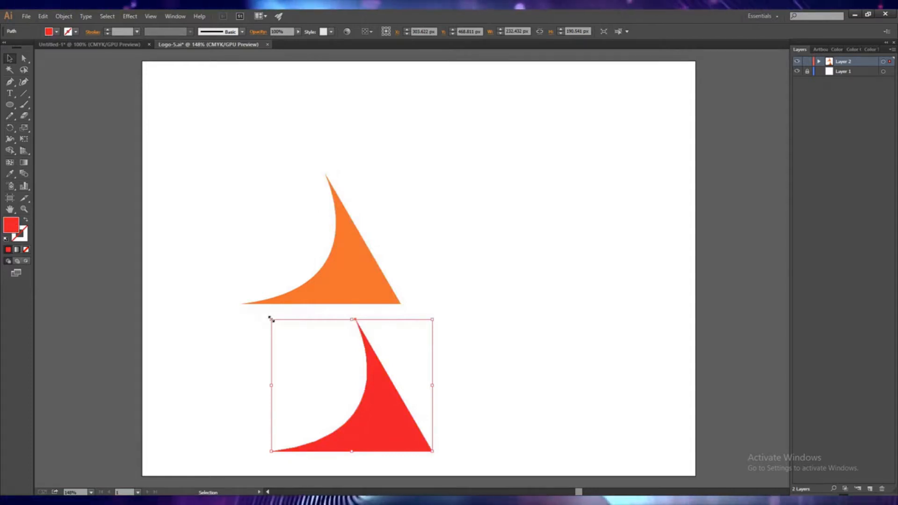
drag(271, 319, 352, 385)
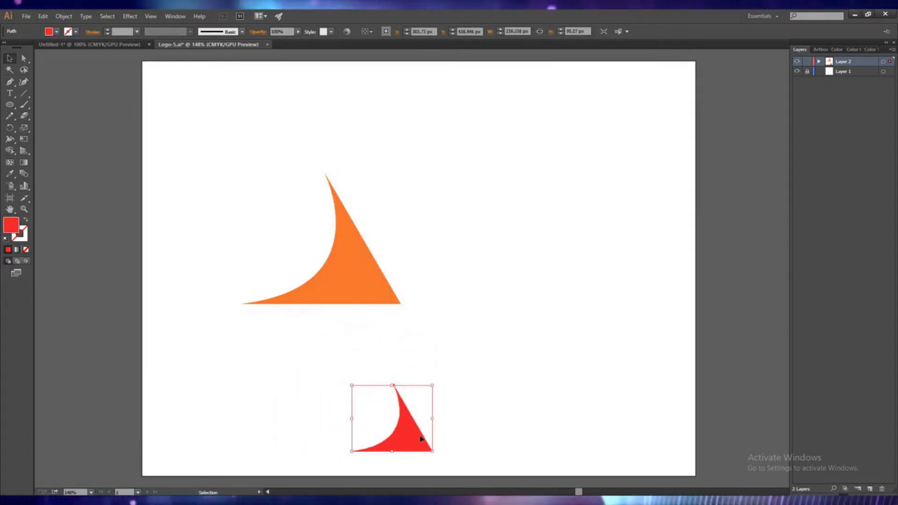
- Move the small red copy behind the orange shape so that their lower-right corners coincide, and deselect it
drag(414, 442, 367, 289)
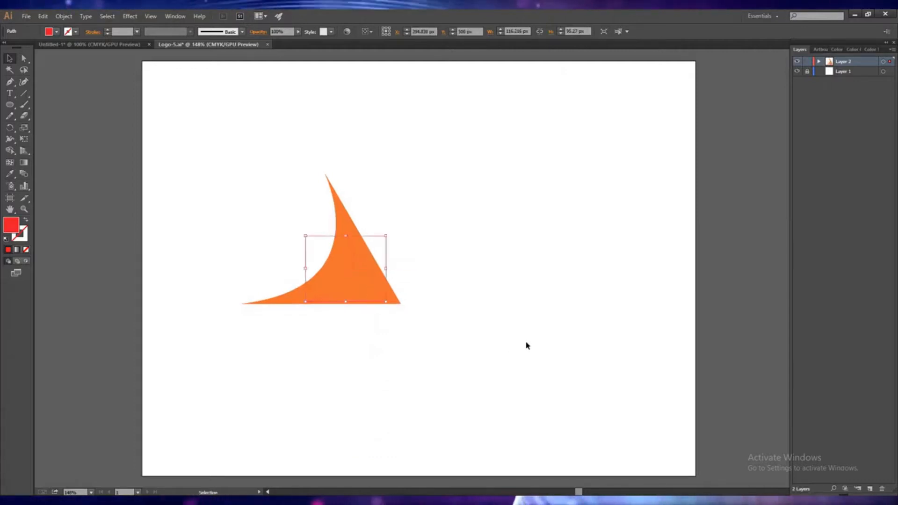
key(Right)
key(Right)
key(Right)
key(Right)
key(Right)
key(Right)
key(Right)
key(Right)
key(Right)
key(Right)
key(Right)
key(Right)
key(Right)
key(Right)
key(Right)
key(Right)
key(Right)
key(Right)
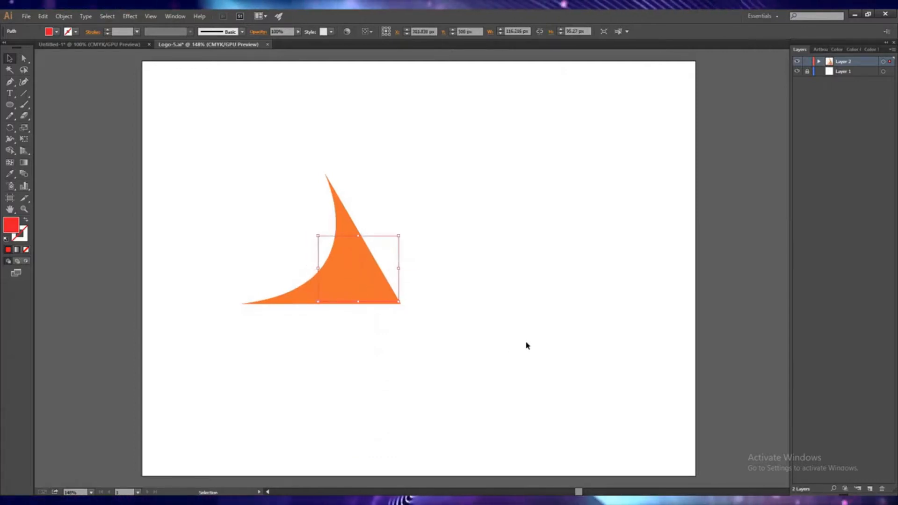
key(Down)
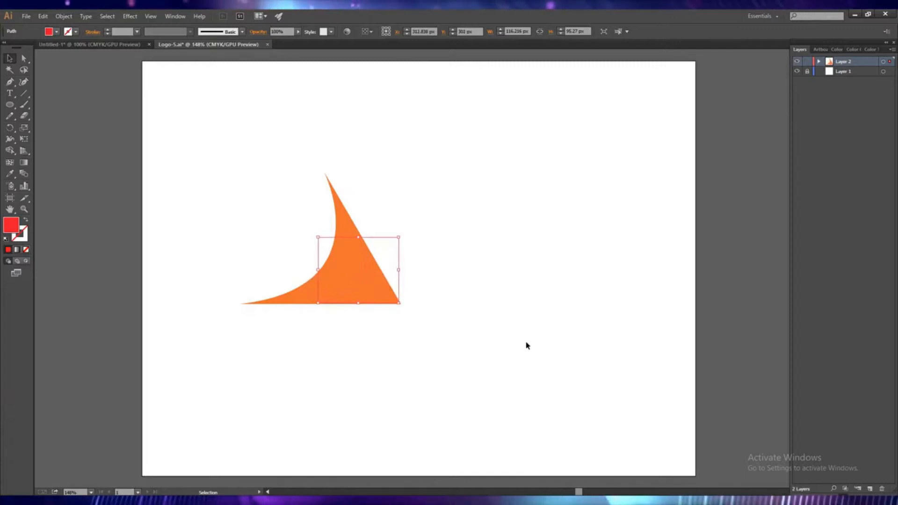
key(Down)
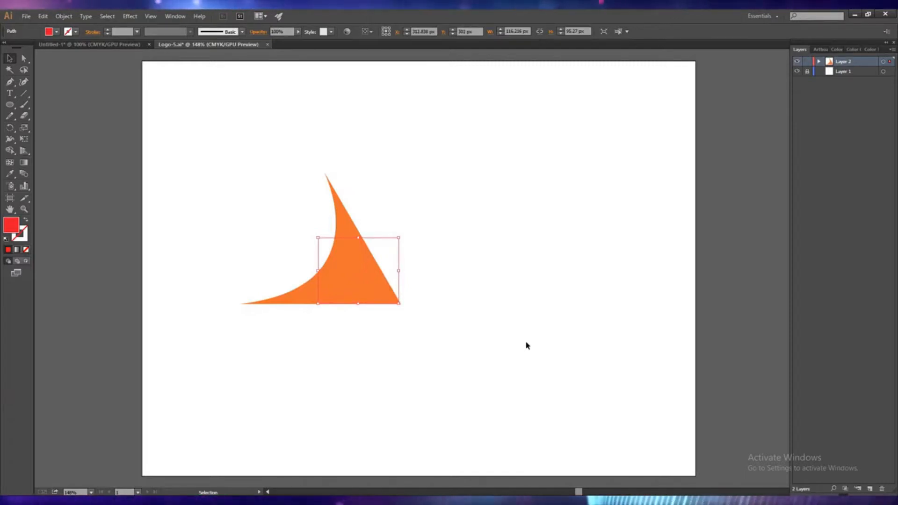
key(Right)
key(Right)
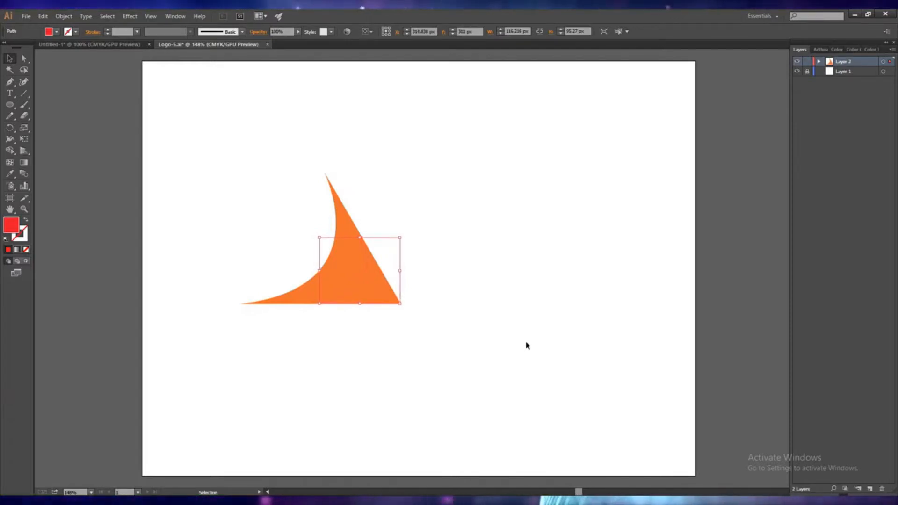
key(Right)
key(Down)
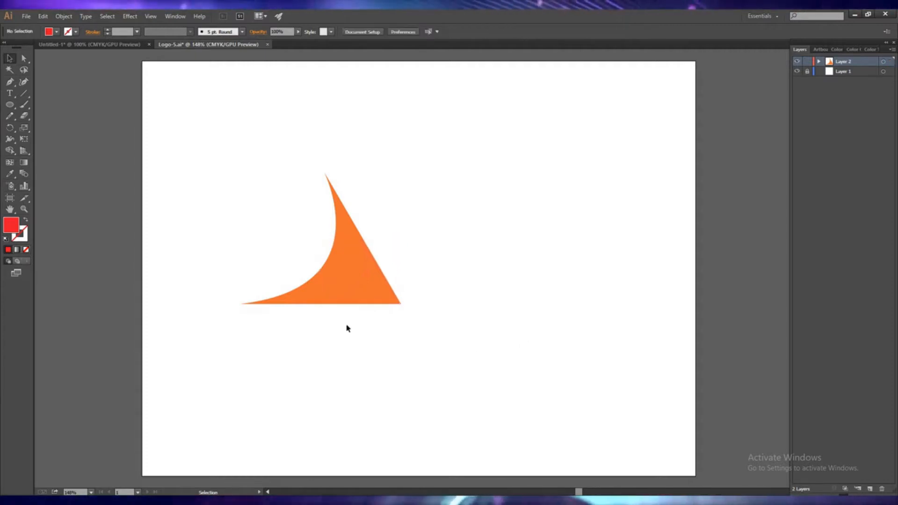
- Lower the opacity of the large orange shape to 85% so the red copy shows through
click(343, 290)
click(299, 32)
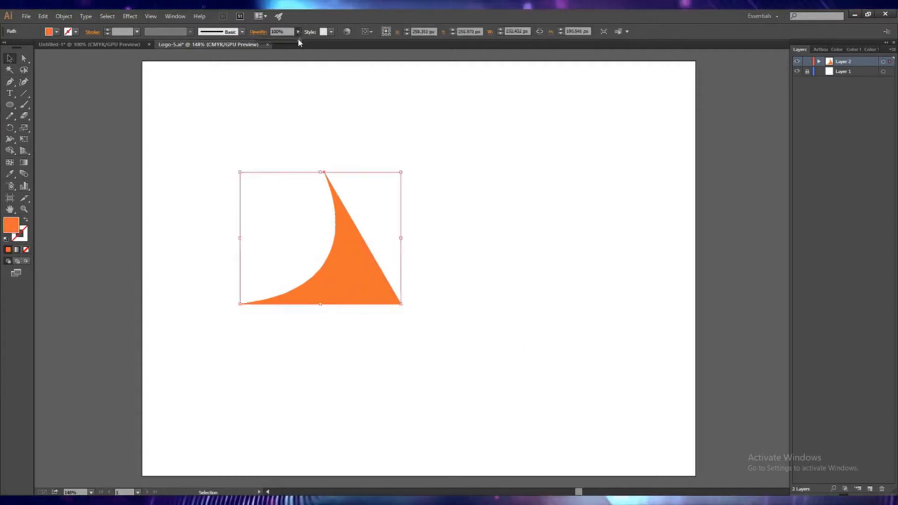
drag(300, 42, 289, 45)
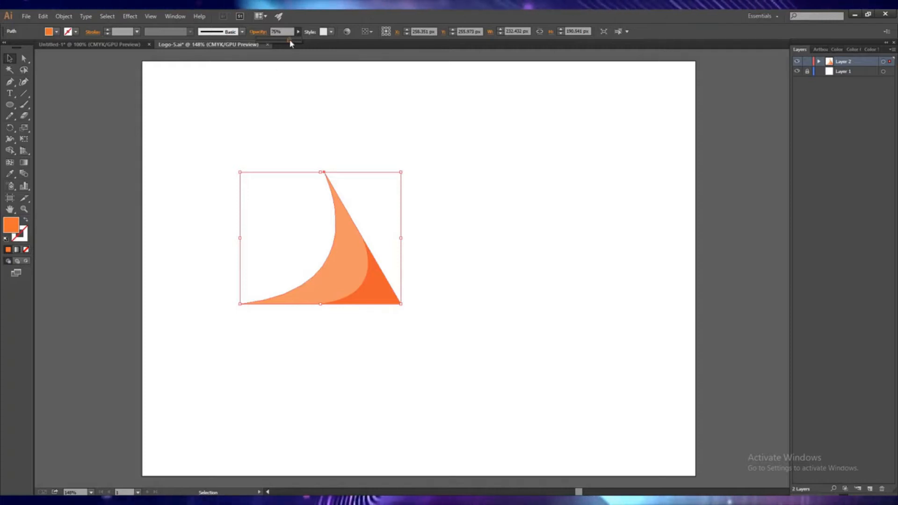
drag(290, 42, 292, 43)
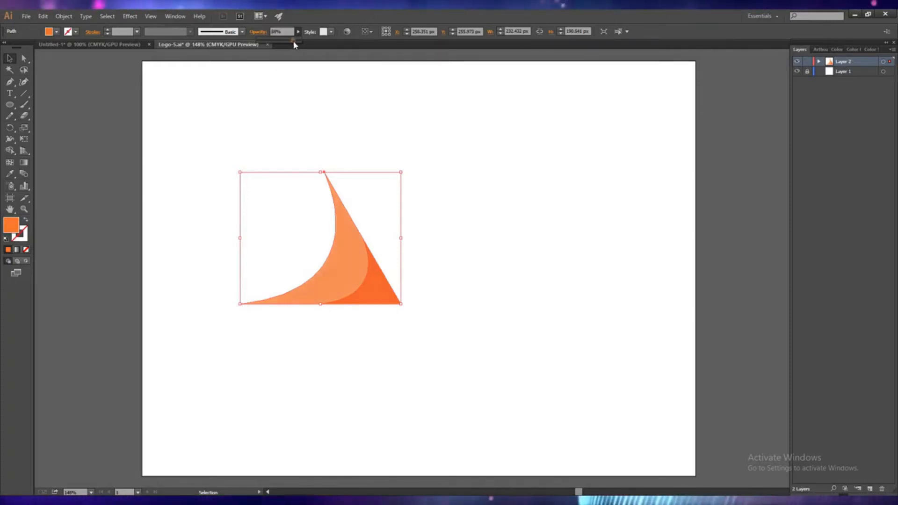
- Recolor the large semi-transparent shape a darker burnt orange (C65305)
double_click(13, 228)
click(443, 194)
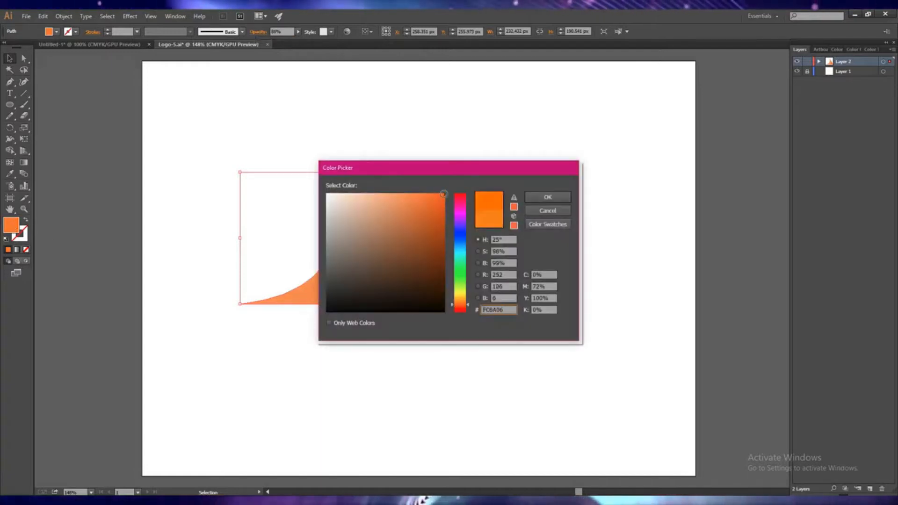
click(442, 219)
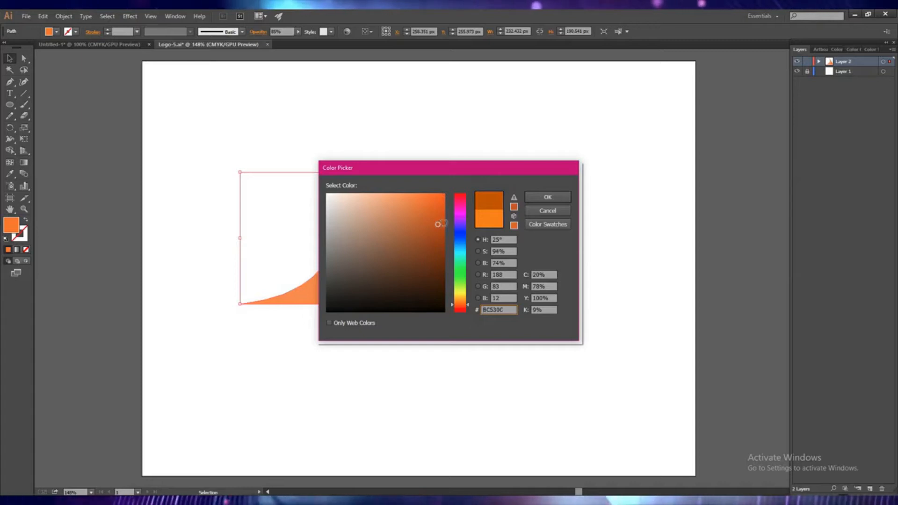
click(547, 199)
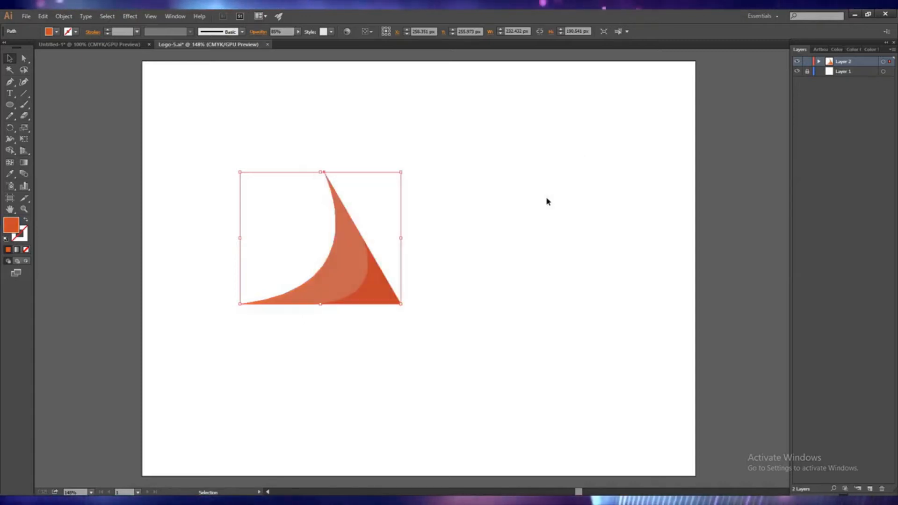
- Set the large shape's fill to a bright orange (F96806) and deselect it
double_click(16, 230)
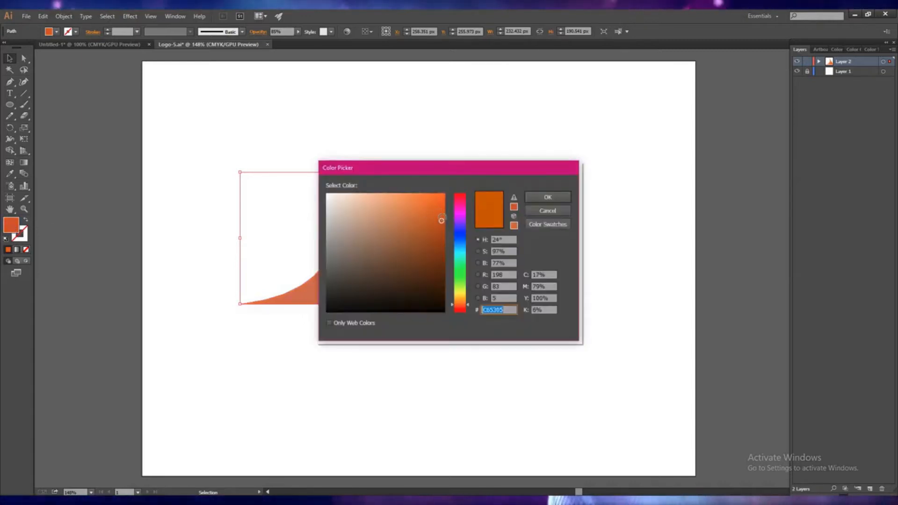
drag(441, 219, 442, 196)
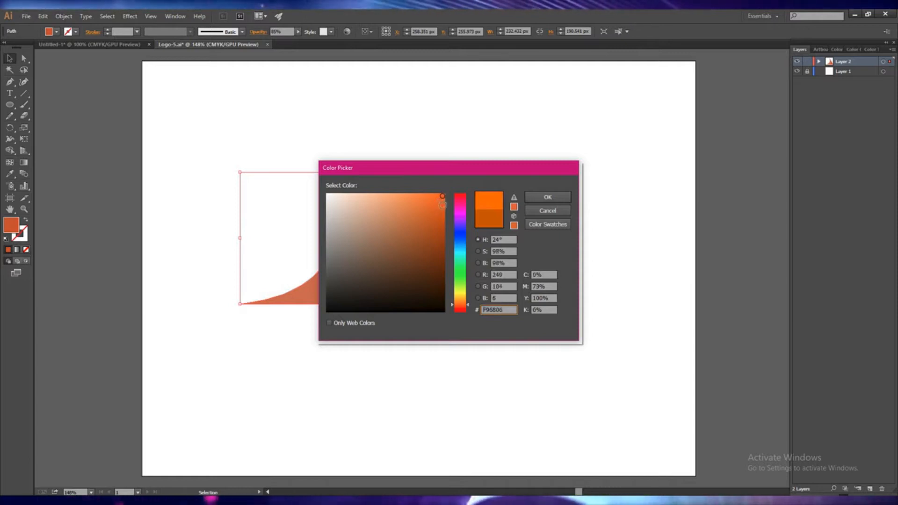
click(545, 200)
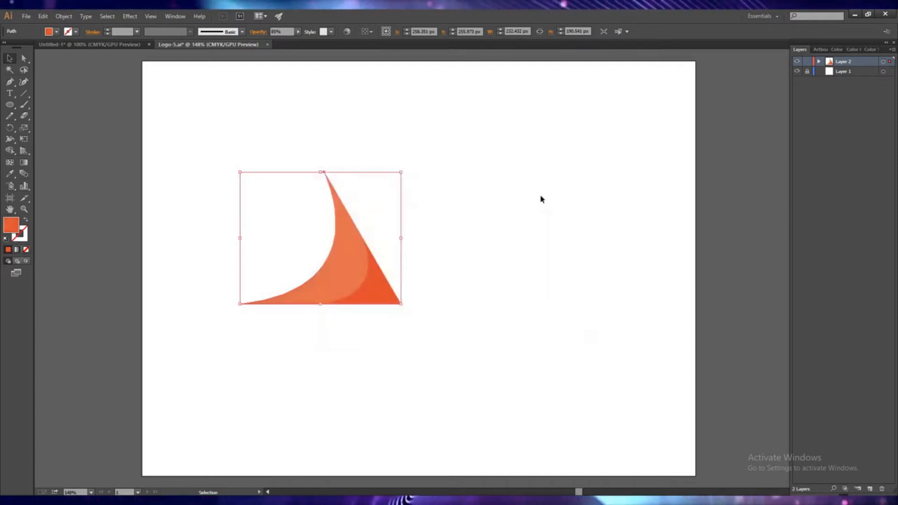
click(452, 365)
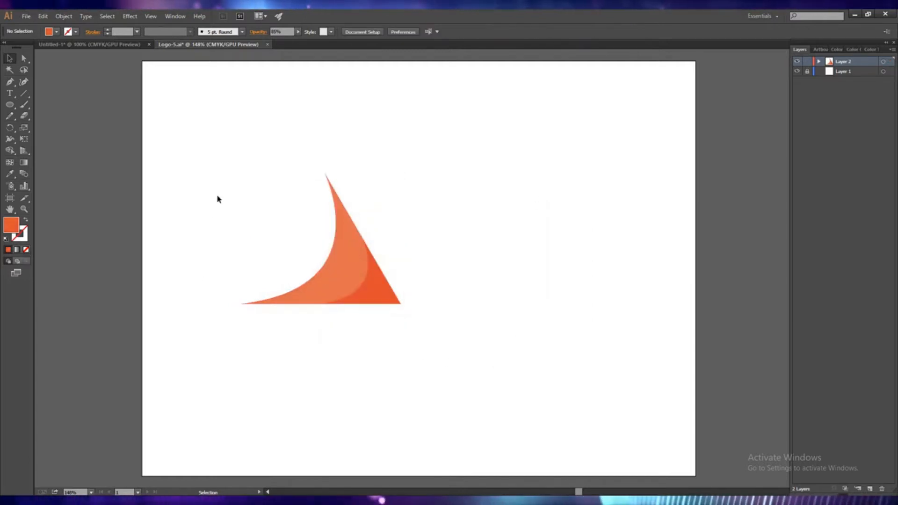
- Duplicate both overlapping shapes beside the originals and reflect the copy across the vertical axis
drag(216, 151, 443, 342)
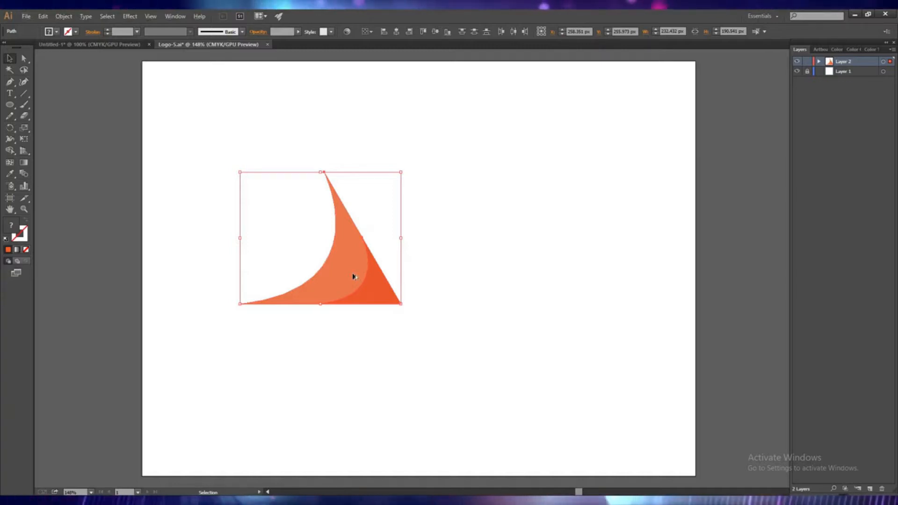
drag(353, 277, 487, 335)
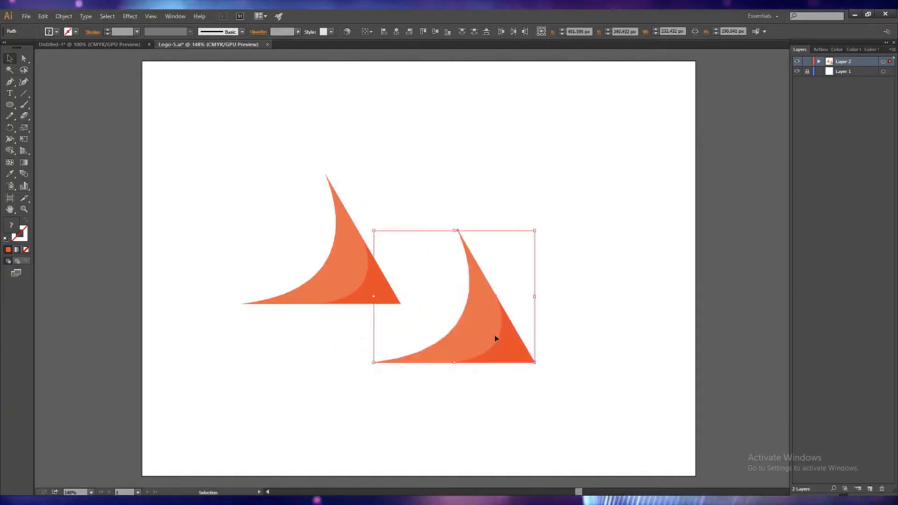
right_click(483, 336)
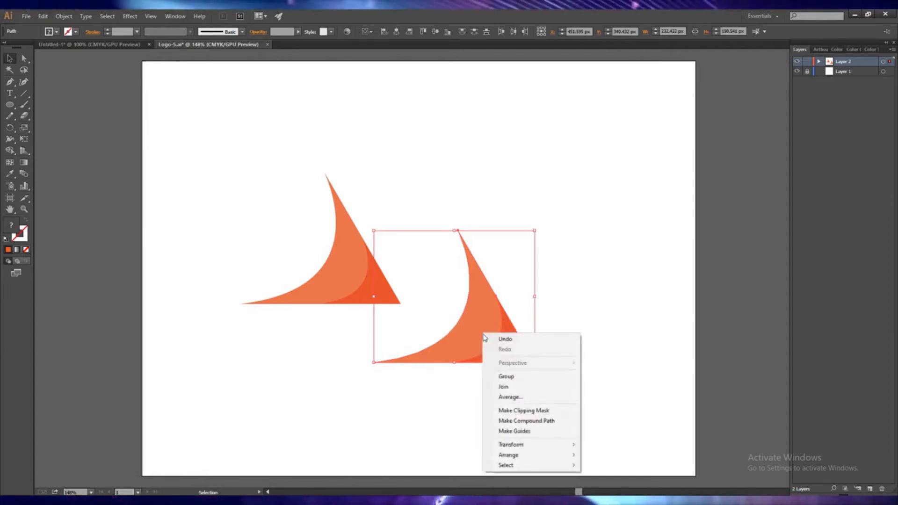
mouse_move(530, 446)
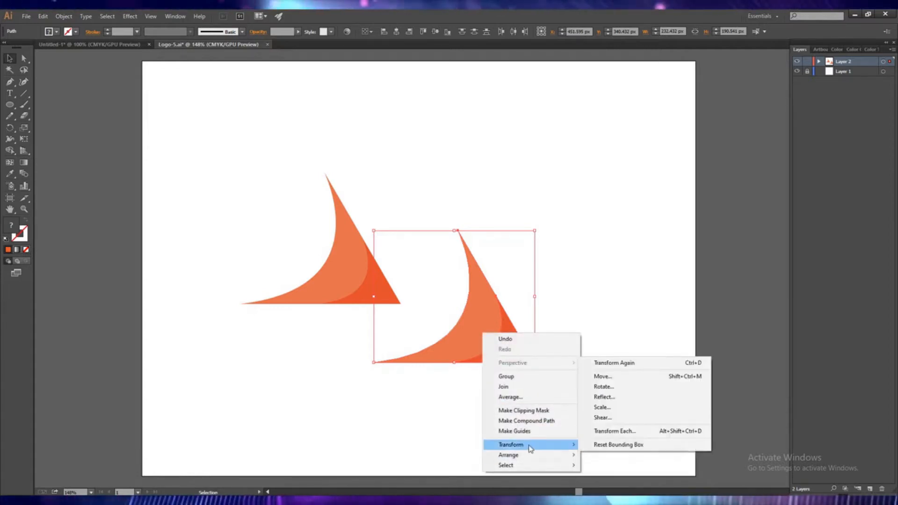
click(607, 396)
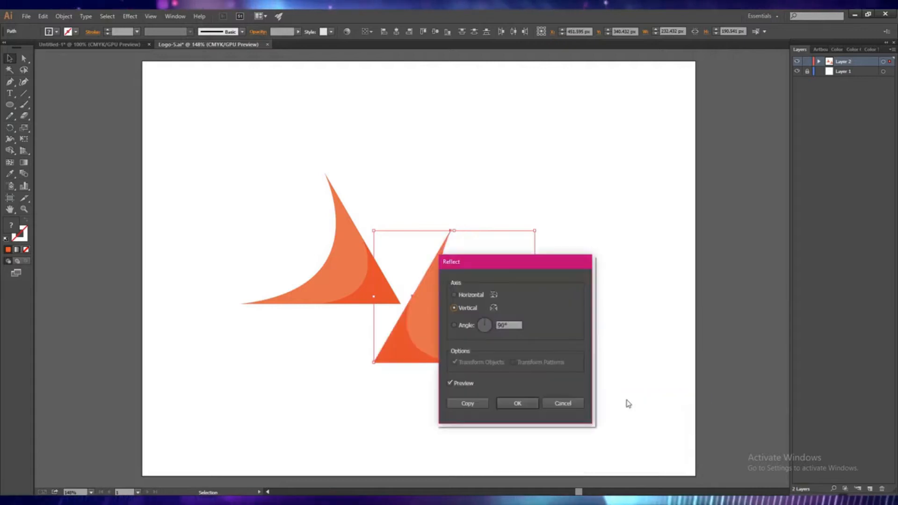
click(517, 404)
- Position the mirrored pair so its inner base corner meets the original's, then fine-tune the vertical position of its larger shape
drag(425, 344, 452, 285)
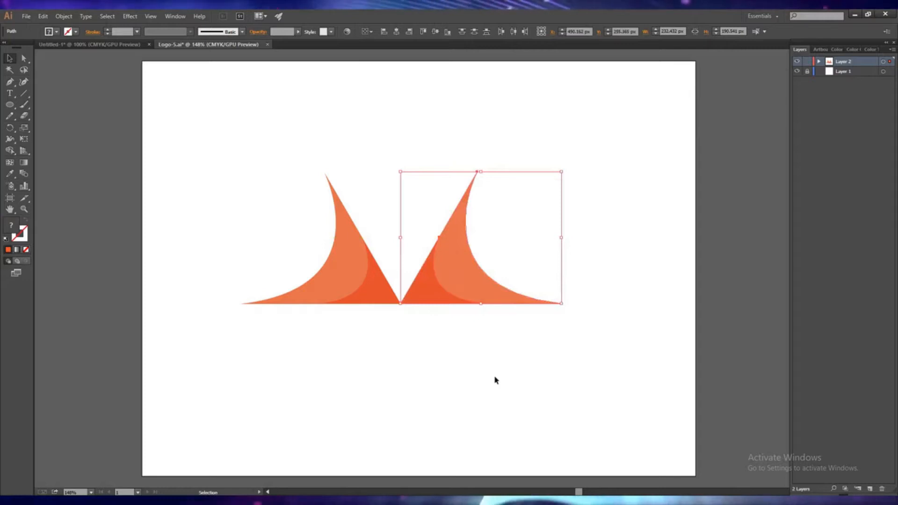
click(471, 372)
click(442, 297)
key(Down)
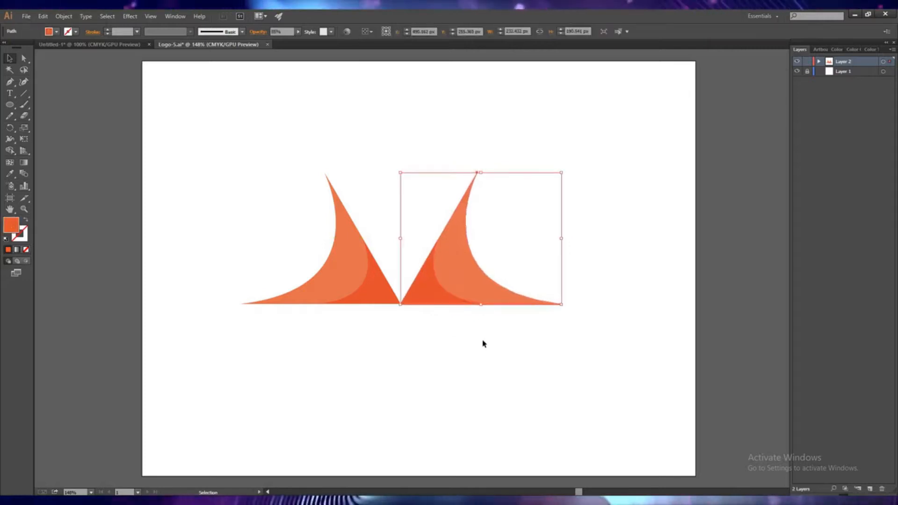
click(482, 340)
click(438, 300)
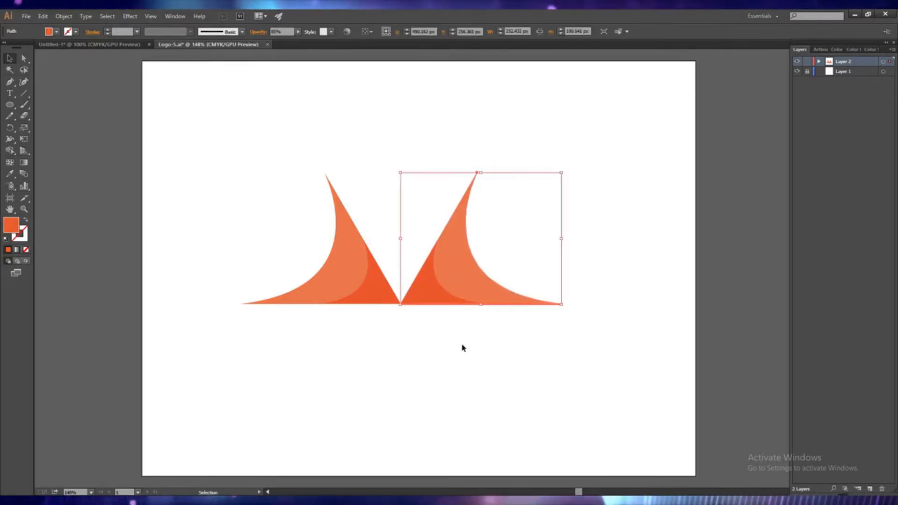
key(Up)
key(Up)
key(Up)
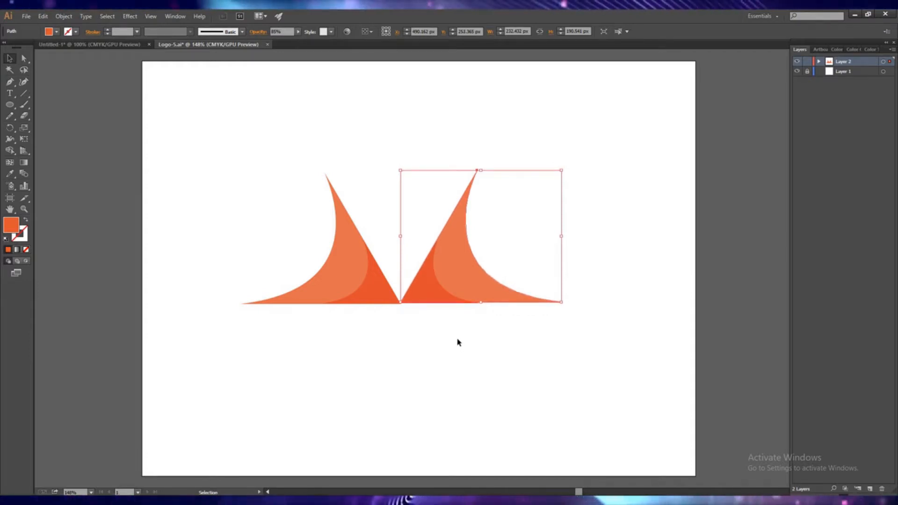
- Move the large orange shape of the mirrored pair straight up, clear of the small red shape beneath it
click(430, 303)
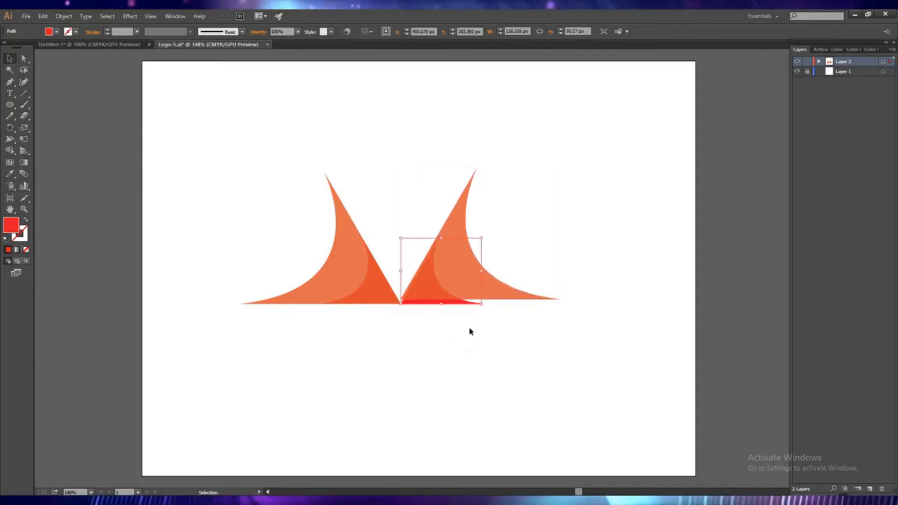
click(470, 332)
click(429, 302)
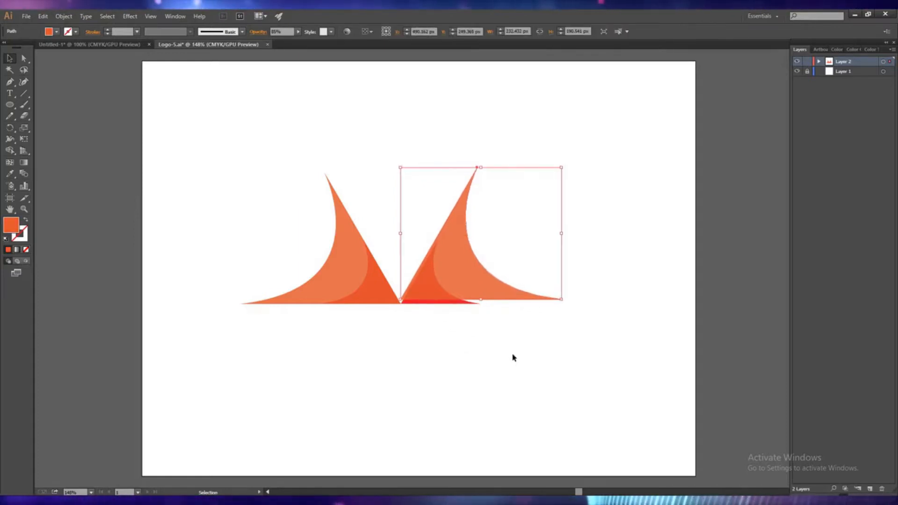
key(shift+Up)
key(shift+Up)
key(shift+Up)
key(shift+Up)
key(shift+Up)
key(shift+Up)
key(shift+Up)
key(shift+Up)
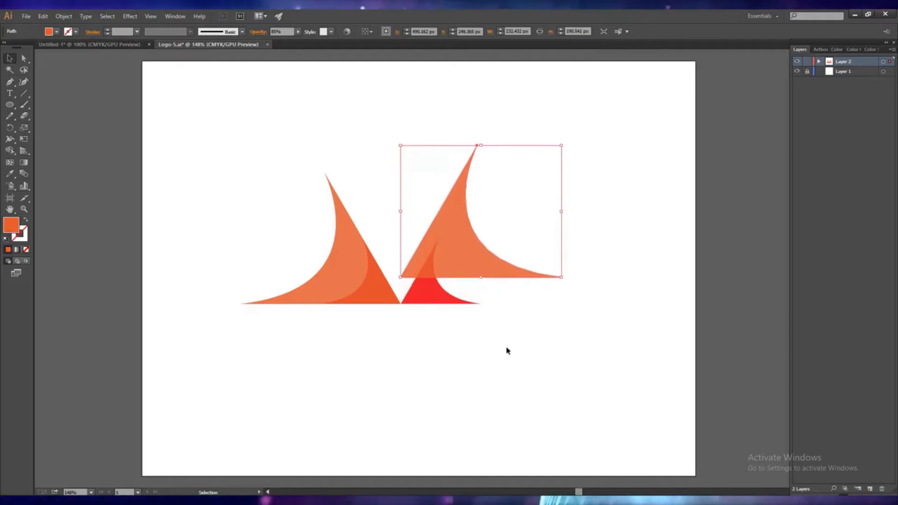
key(shift+Up)
key(shift+Up)
- Recolor the small red shape of the mirrored pair blue (2643ED) and deselect it
click(435, 297)
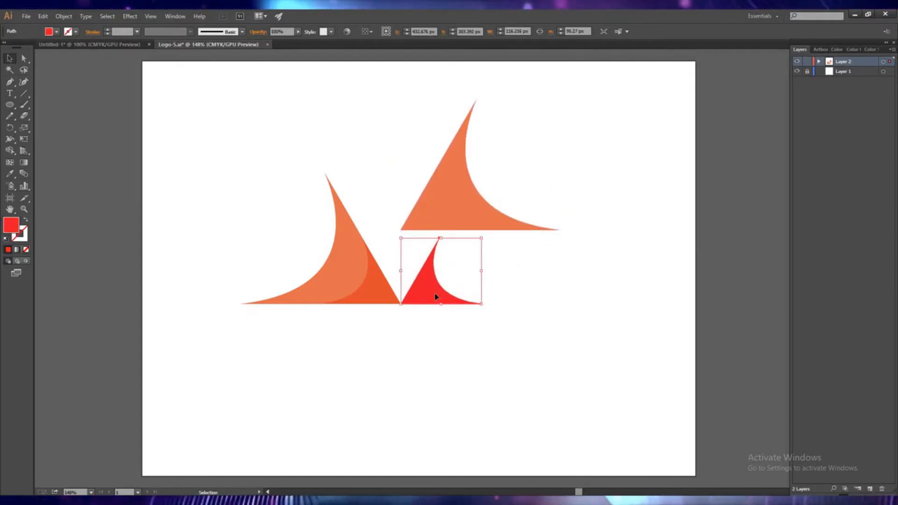
double_click(11, 225)
click(463, 237)
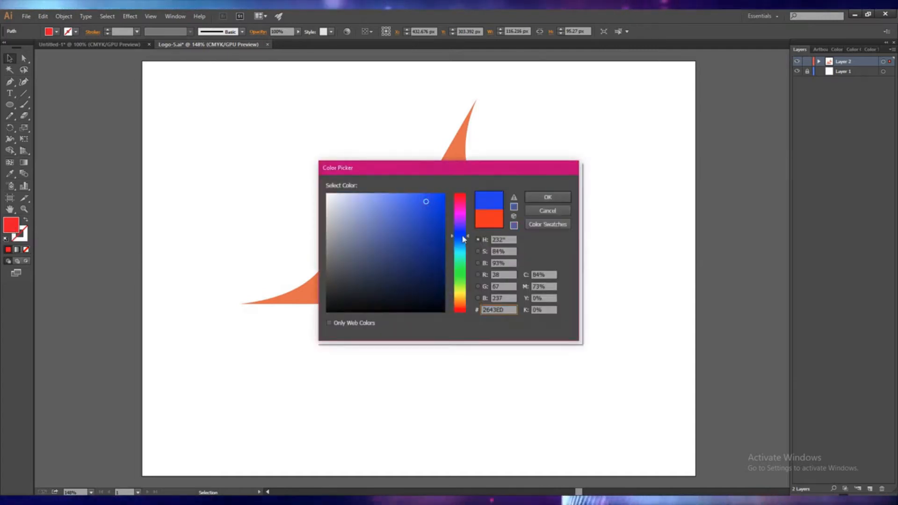
click(547, 198)
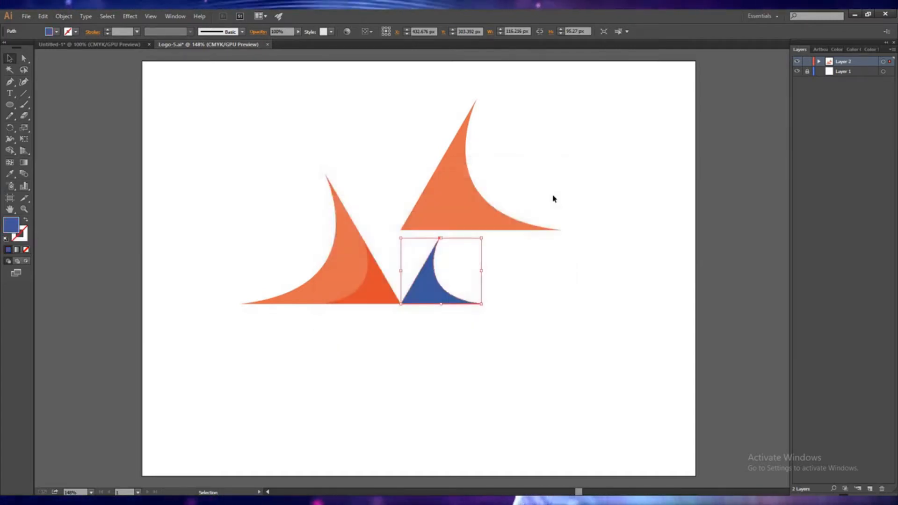
click(475, 361)
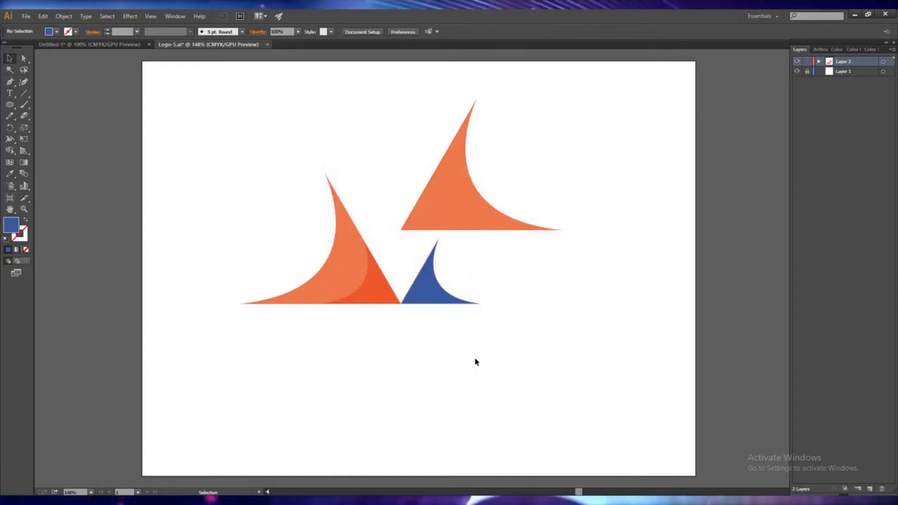
- Move the large mirrored orange shape back down over the small blue shape until their bases line up
click(459, 224)
key(shift+Down)
key(shift+Down)
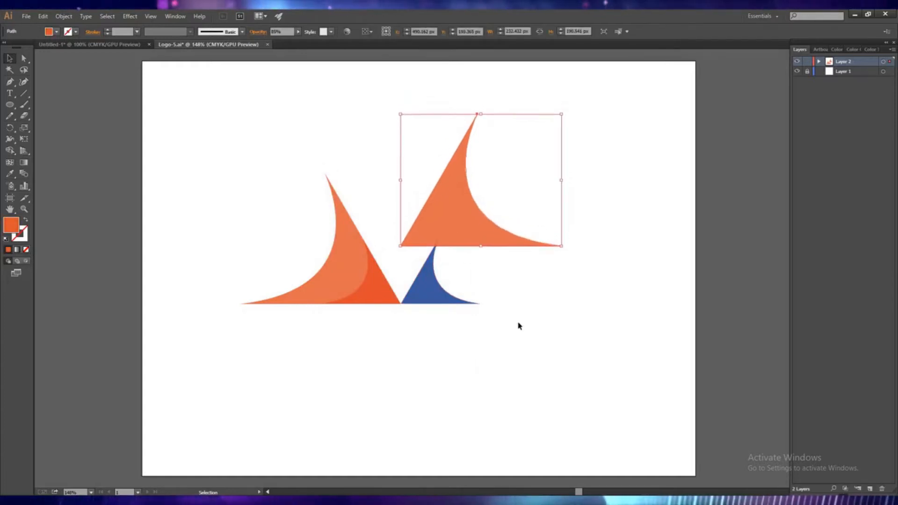
key(shift+Down)
key(shift+Down)
key(shift+Down)
key(shift+Down)
key(shift+Down)
key(shift+Down)
key(shift+Down)
key(shift+Down)
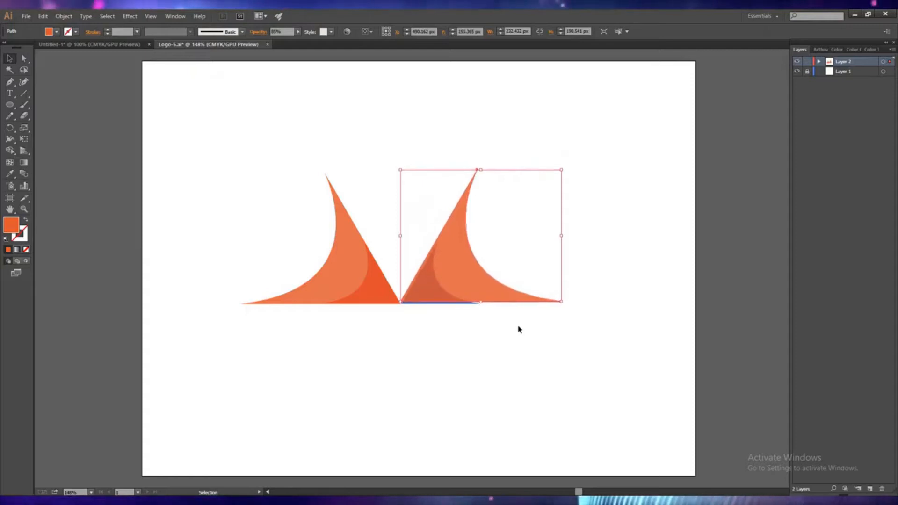
key(Down)
key(Down)
key(Down)
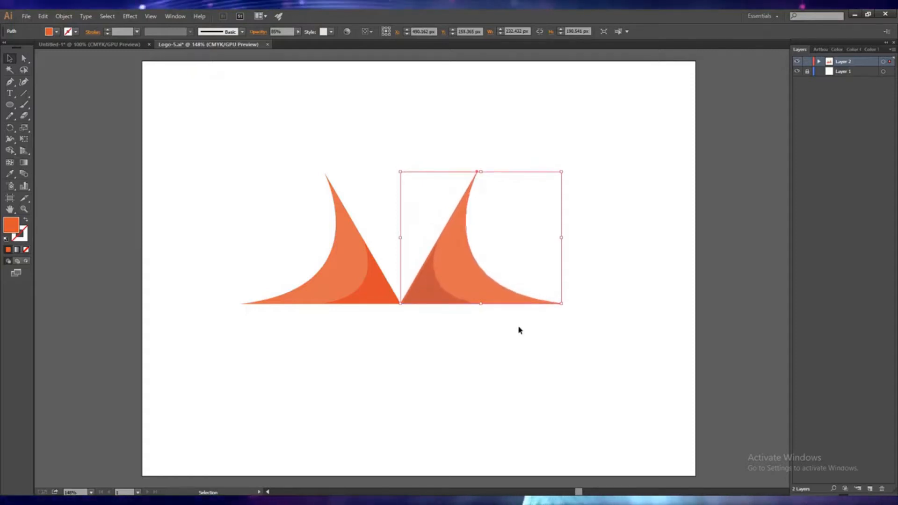
- Change the large mirrored shape's fill from orange to a saturated blue (0303F7)
double_click(11, 225)
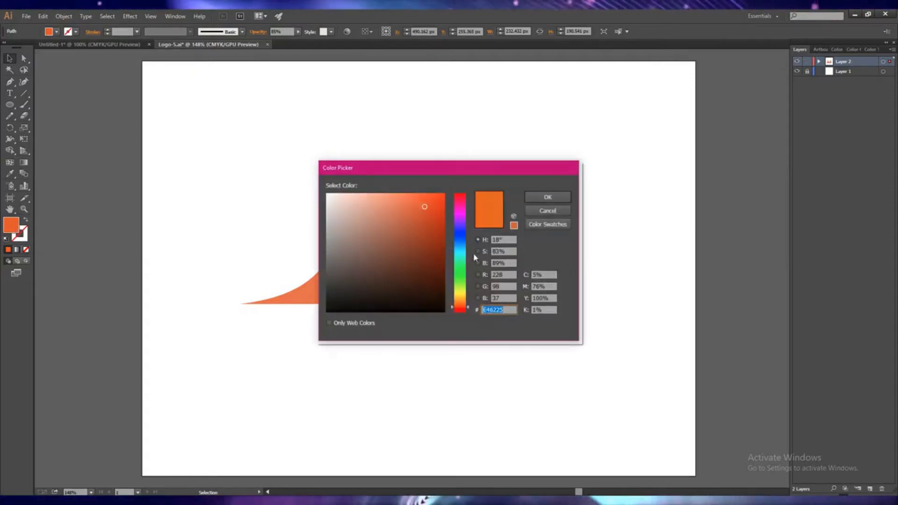
click(459, 233)
click(444, 197)
click(536, 198)
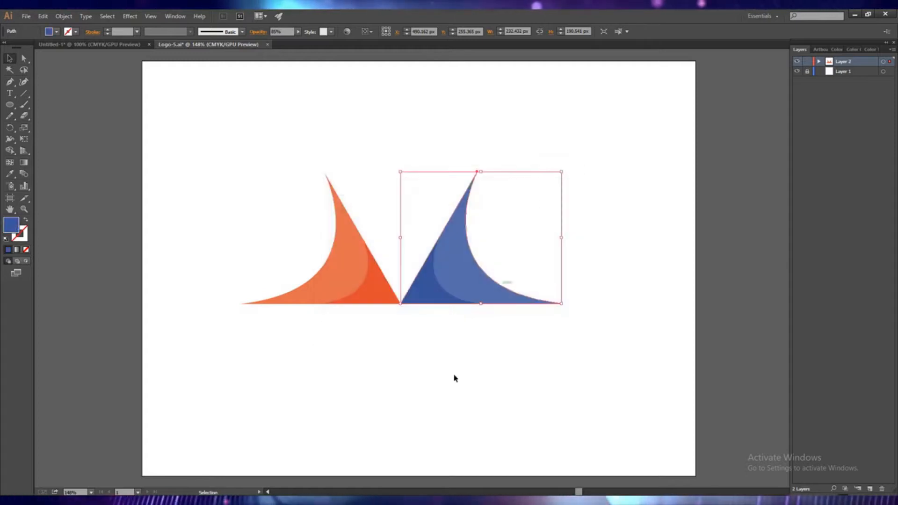
- Try lighter blue fills on the large mirrored shape, first 3636E8 and then 5F5FF2
double_click(14, 226)
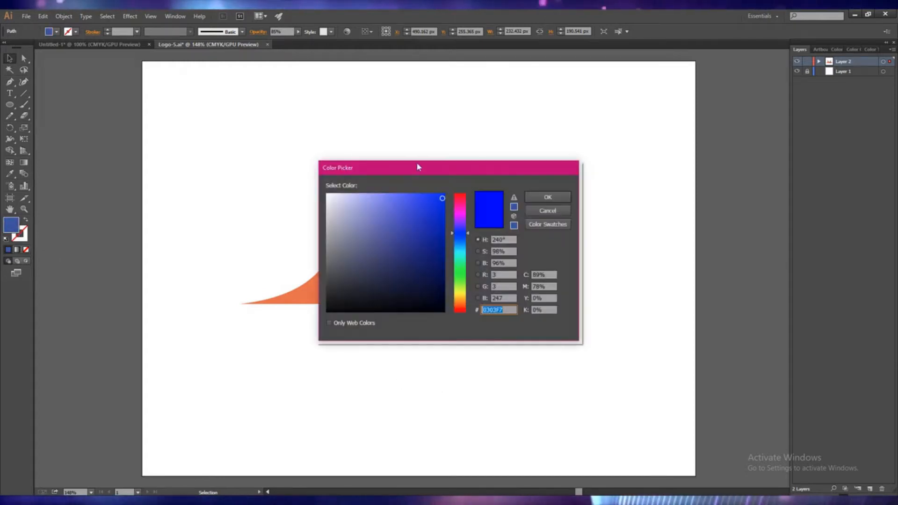
drag(417, 167, 171, 62)
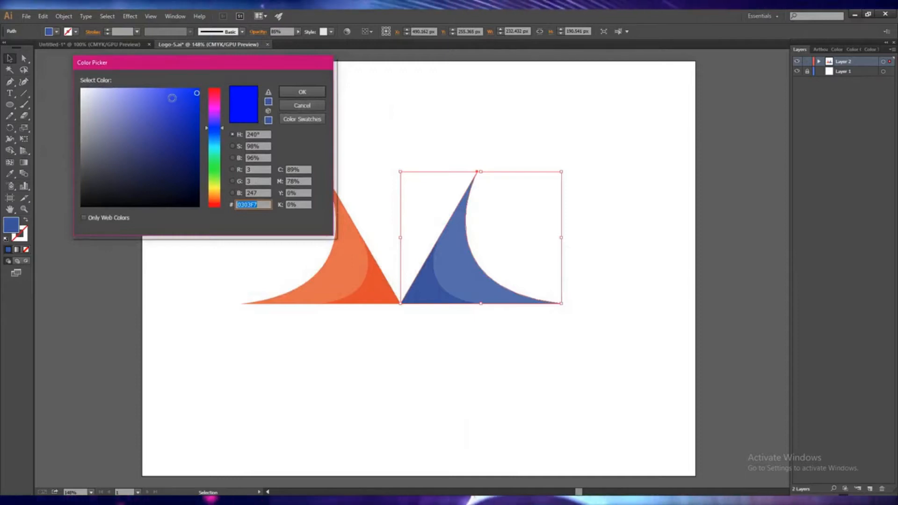
click(295, 92)
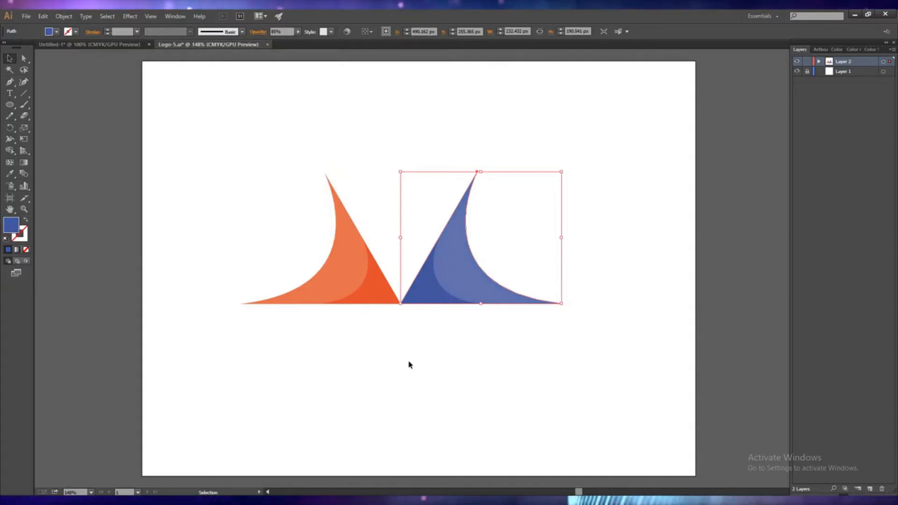
double_click(9, 223)
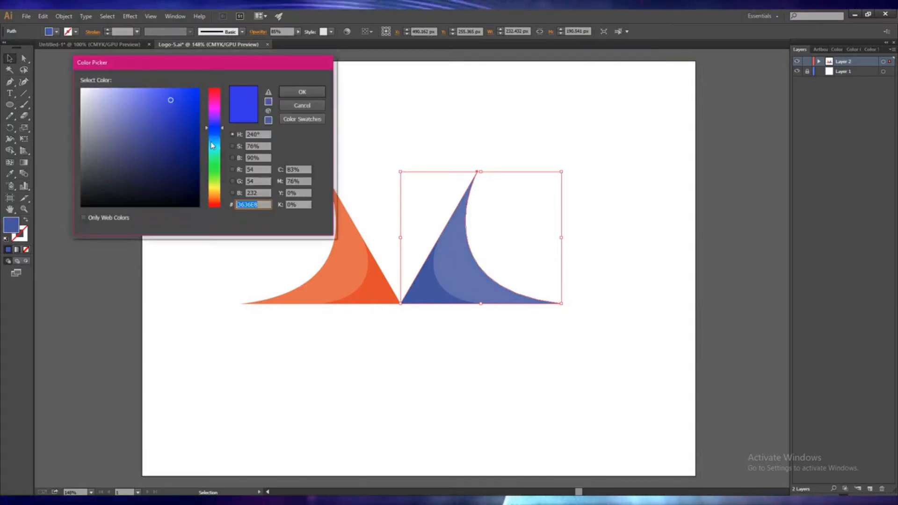
click(289, 91)
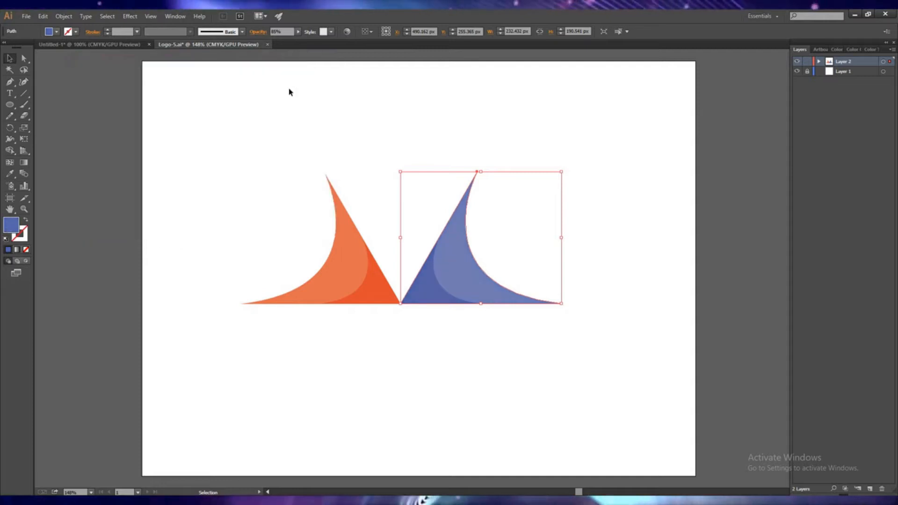
click(458, 376)
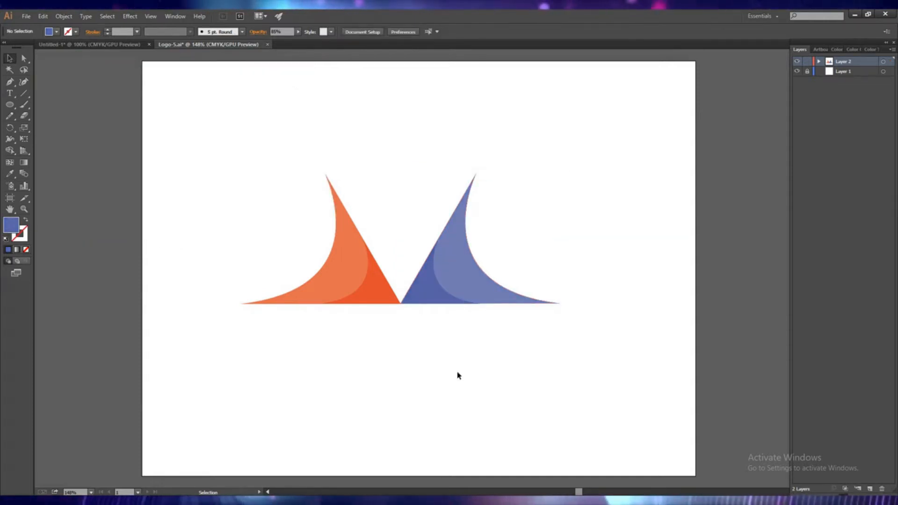
- Set the large mirrored shape's fill to a more saturated blue and save the document
click(454, 280)
double_click(10, 224)
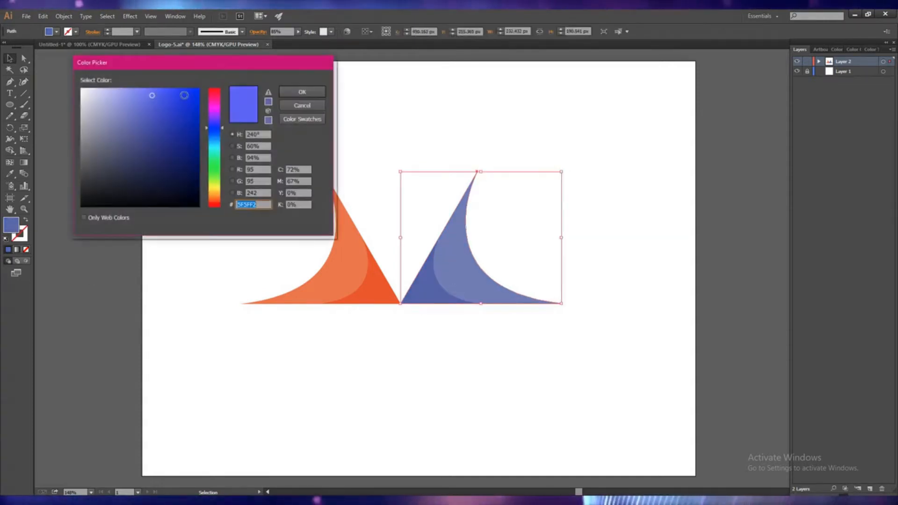
click(183, 96)
click(288, 93)
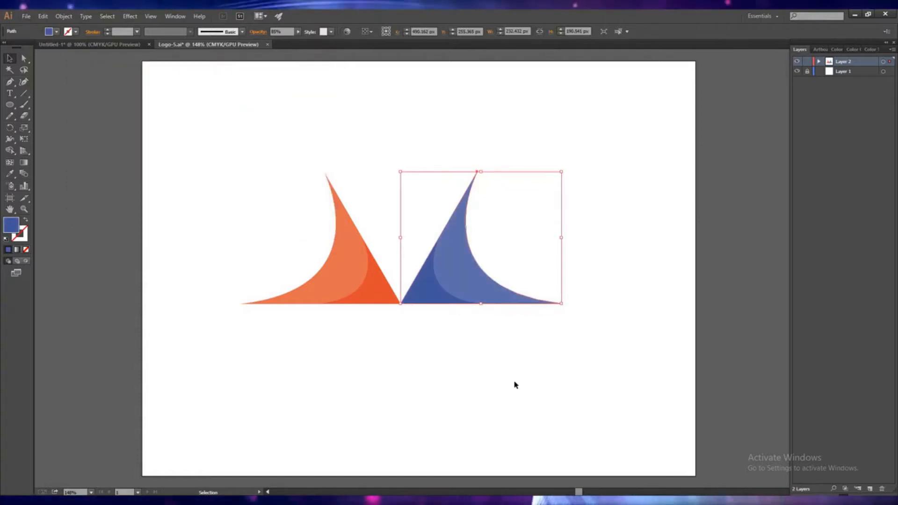
click(459, 405)
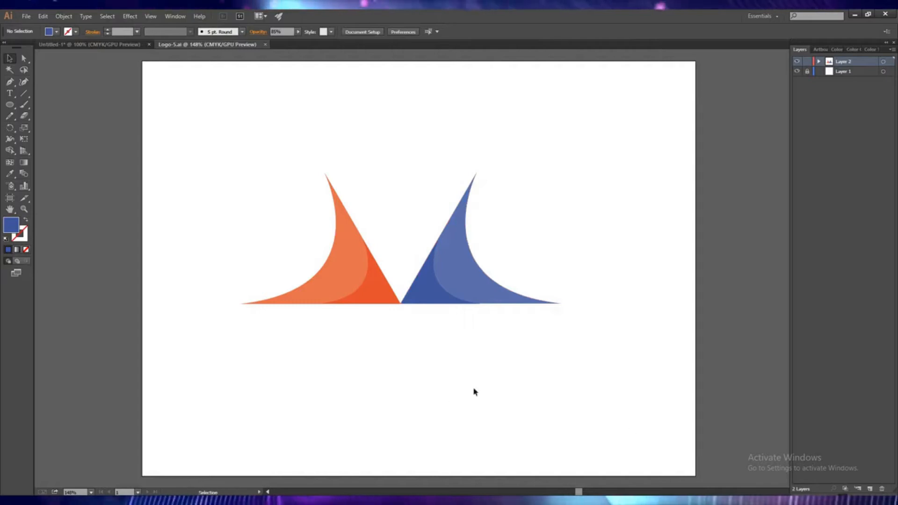
key(ctrl+s)
click(9, 83)
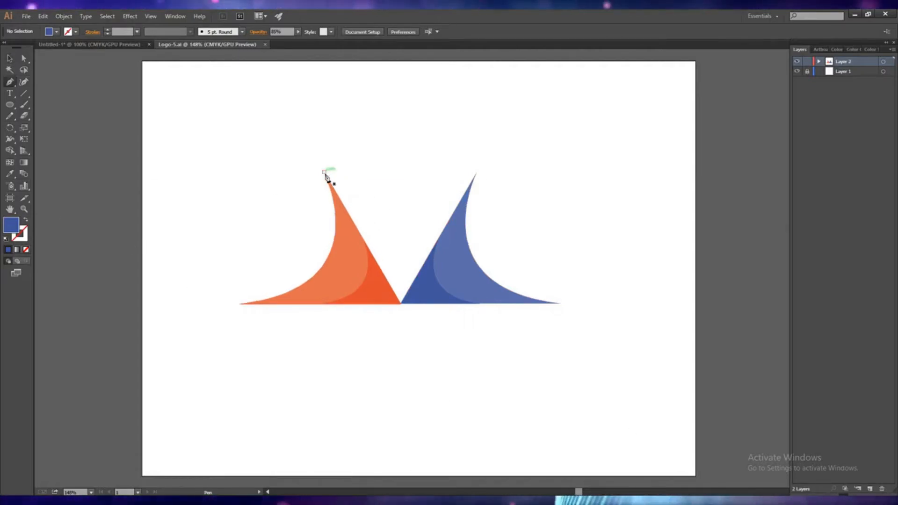
drag(325, 174, 279, 174)
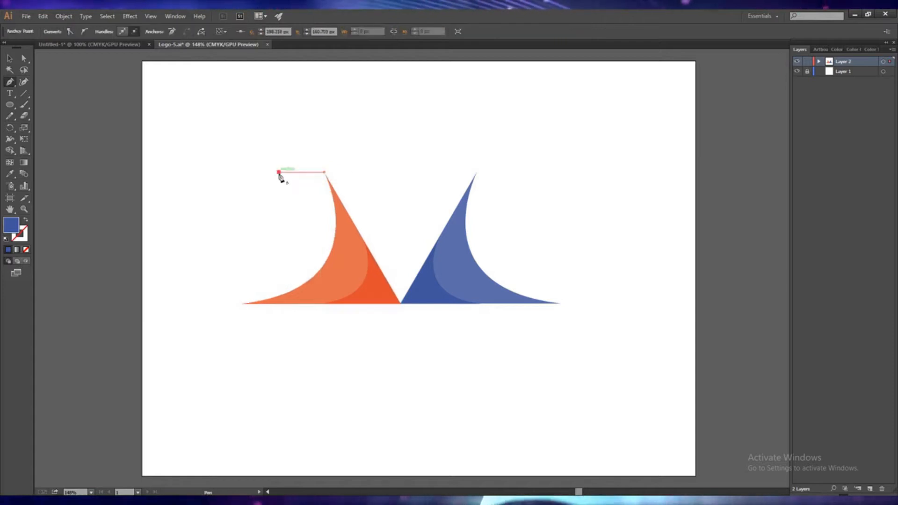
click(9, 58)
key(ctrl+z)
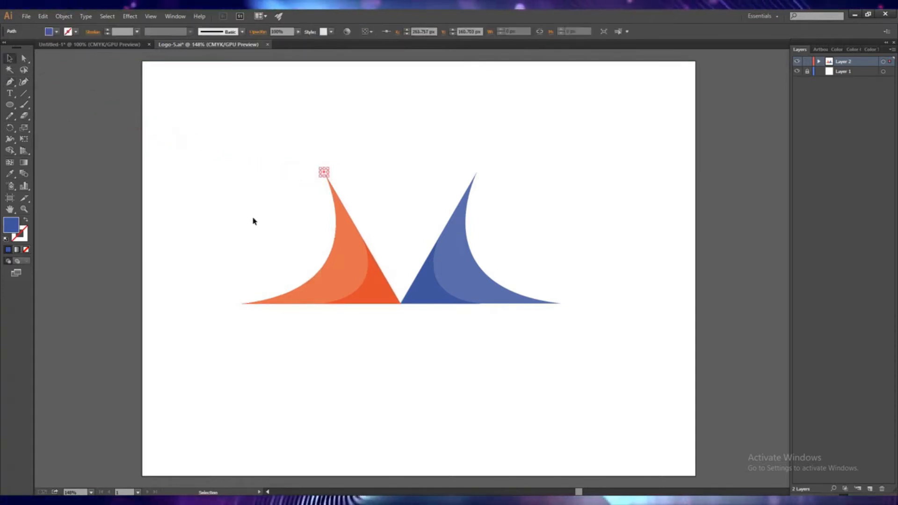
key(ctrl+z)
click(460, 282)
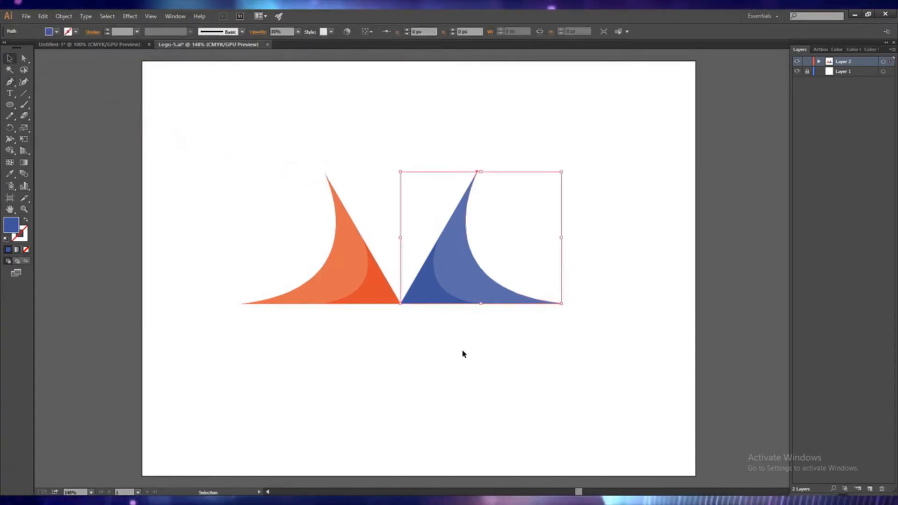
click(464, 354)
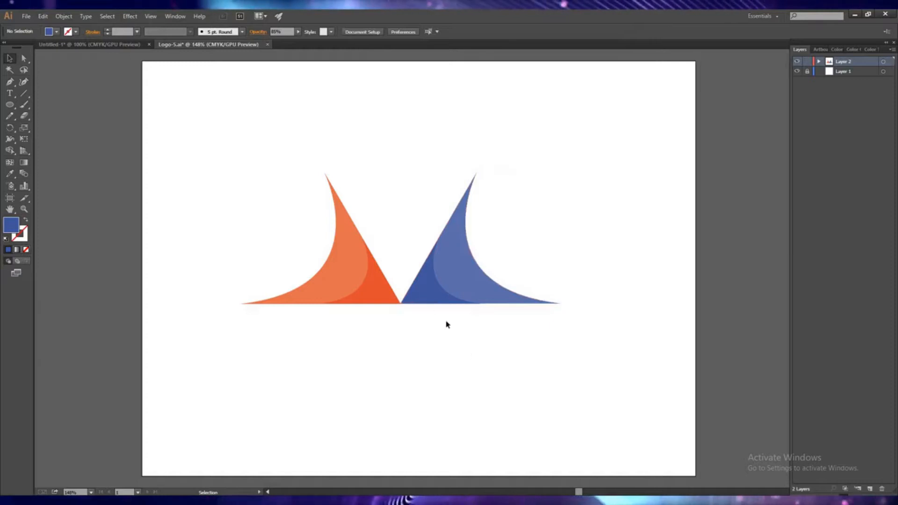
- Nudge the large blue shape slightly upward to expose the base of the small blue shape and check the small shape's placement
click(472, 283)
key(Up)
key(Up)
key(Up)
key(Up)
key(Up)
key(Up)
key(Up)
key(Up)
key(Up)
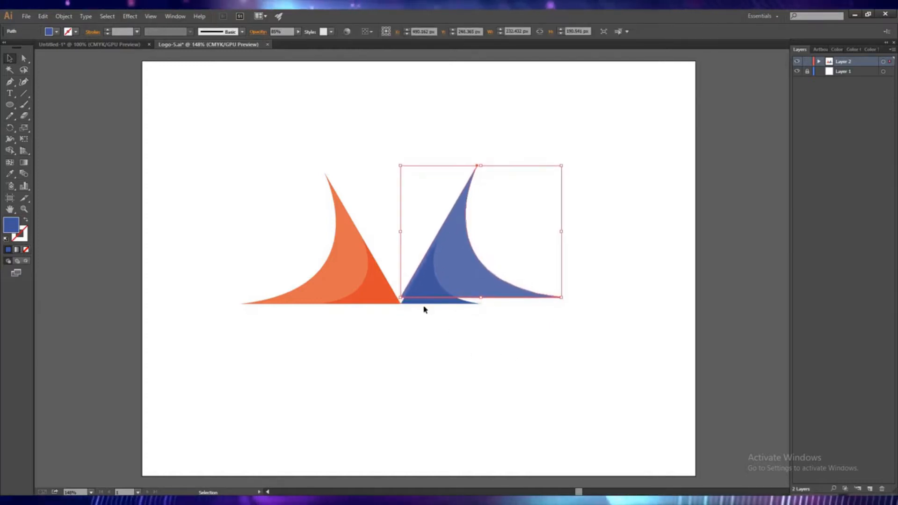
click(421, 301)
click(432, 313)
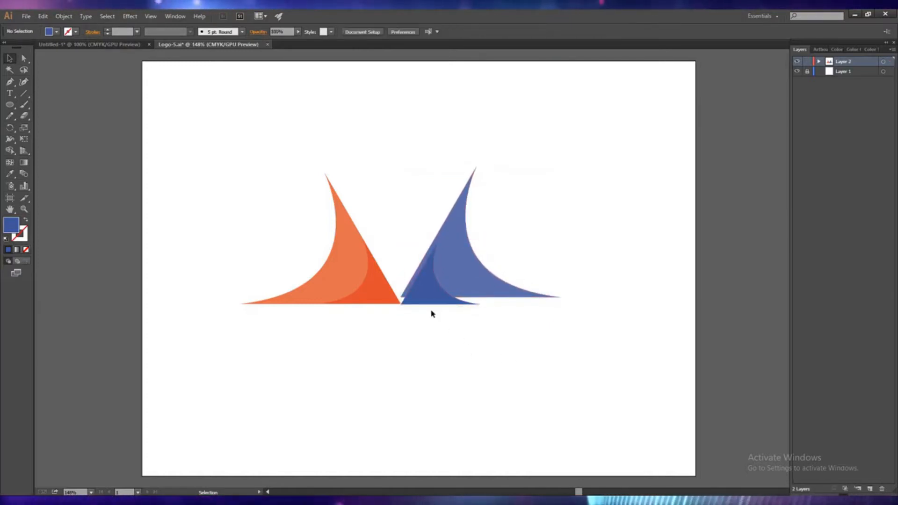
click(432, 302)
click(436, 315)
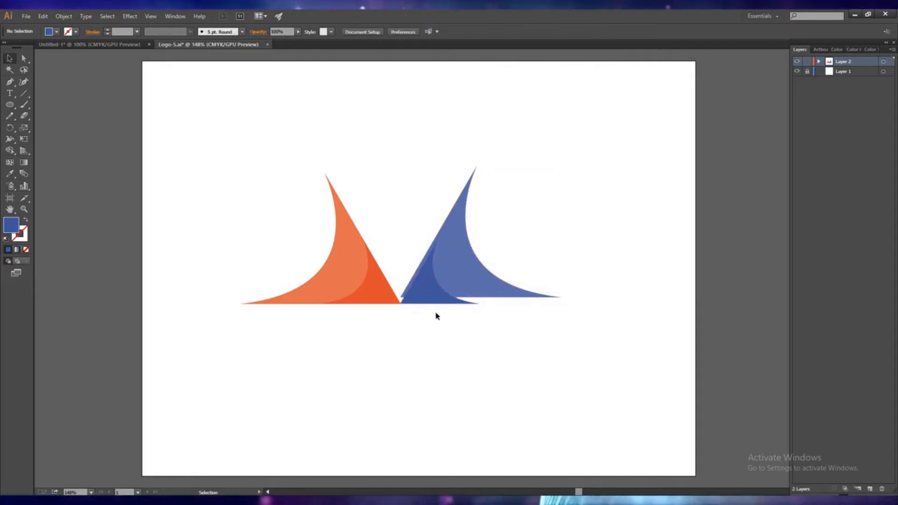
click(428, 300)
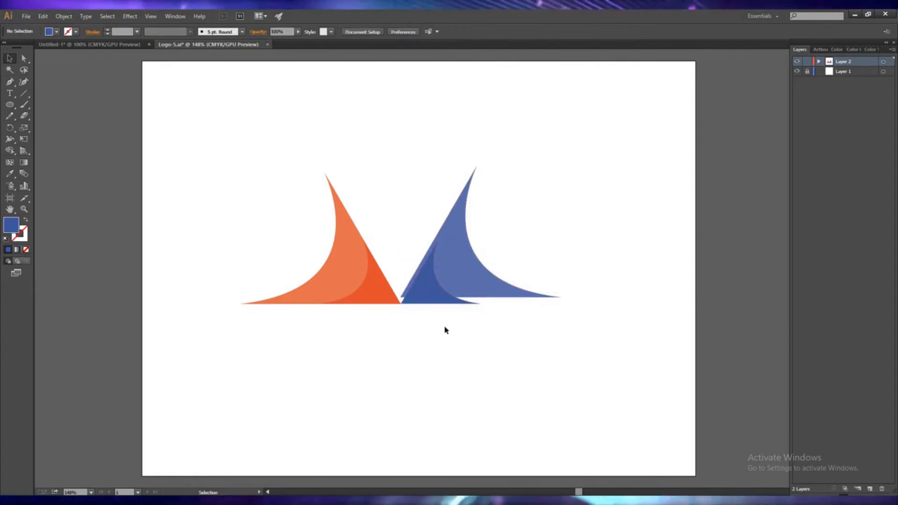
- Nudge the large blue shape back down onto the small shape's baseline and deselect it
click(481, 289)
key(Down)
key(Down)
key(Down)
key(Down)
key(Down)
key(Down)
key(Down)
key(Down)
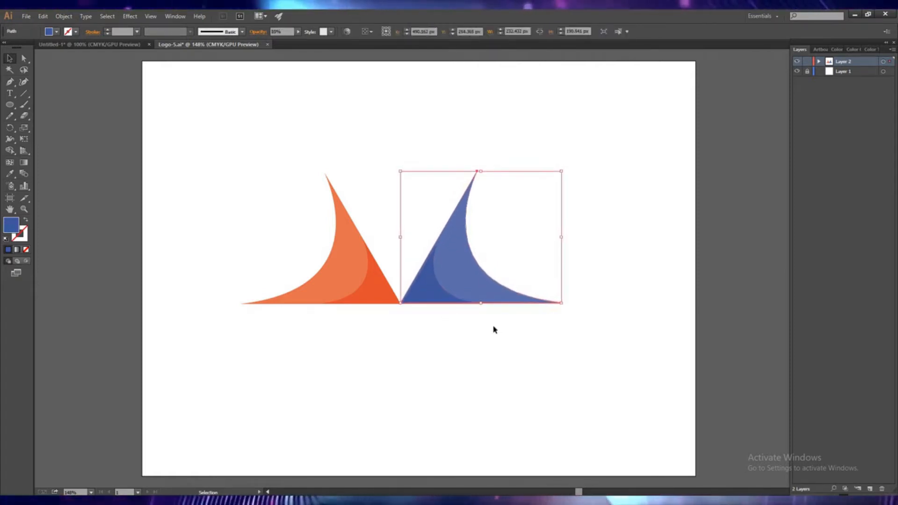
click(493, 330)
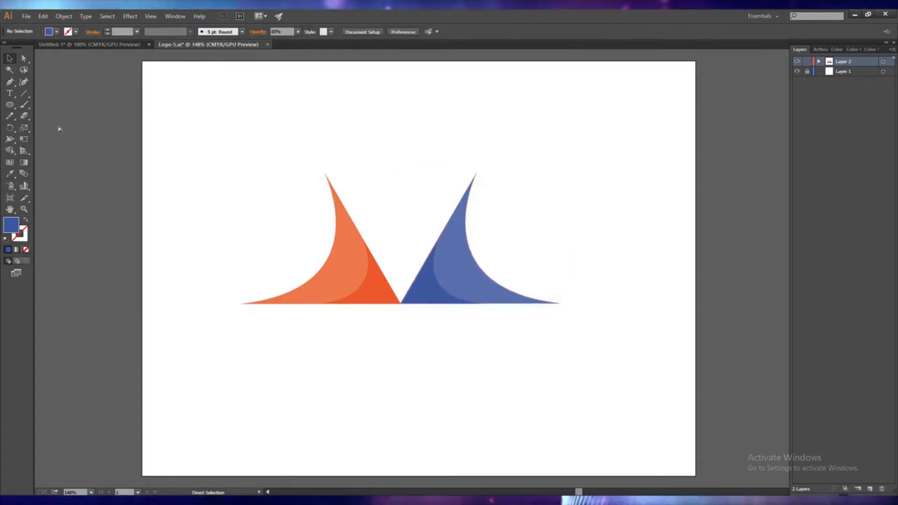
- Draw an inverted triangle about 221 × 191 px with a concave curved top edge, filling the gap between the orange and blue shapes
click(324, 173)
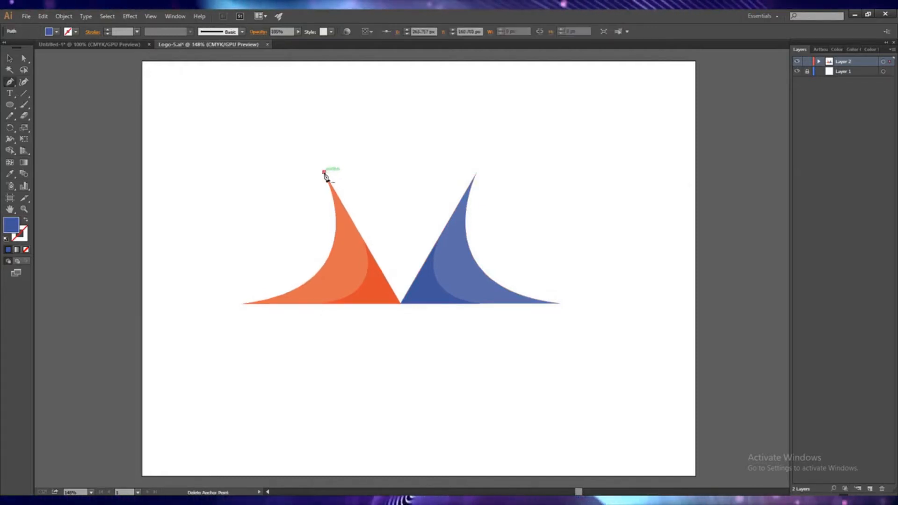
click(401, 304)
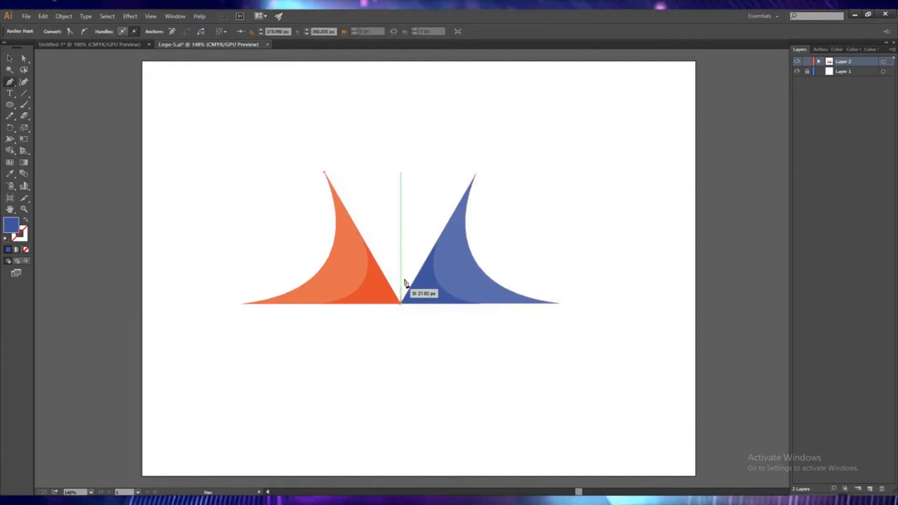
click(477, 172)
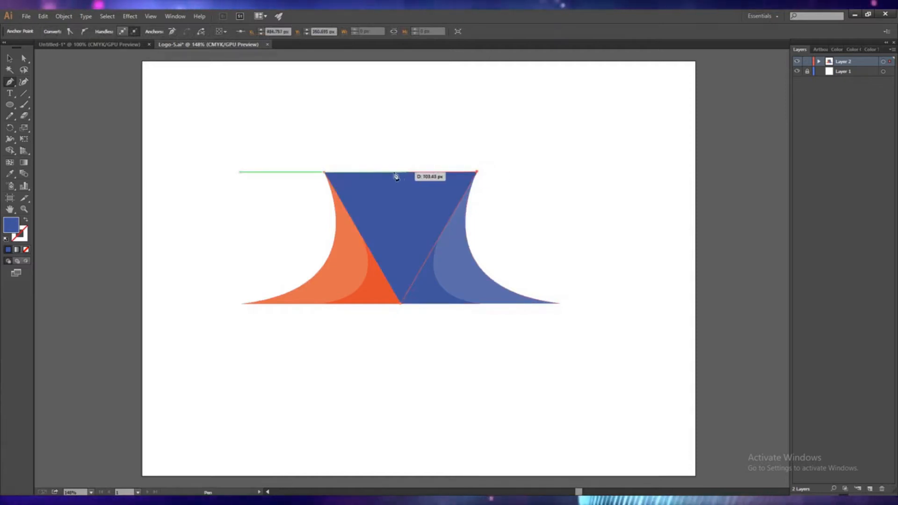
drag(260, 149, 243, 127)
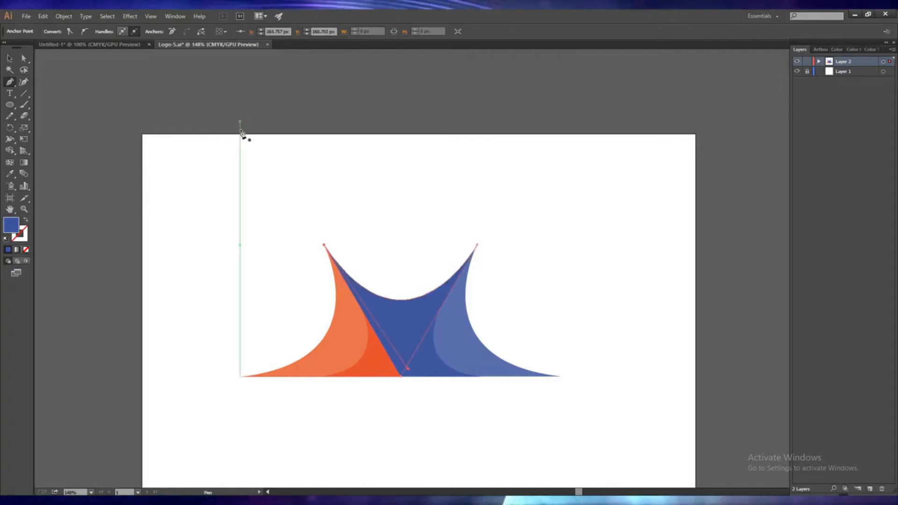
click(11, 61)
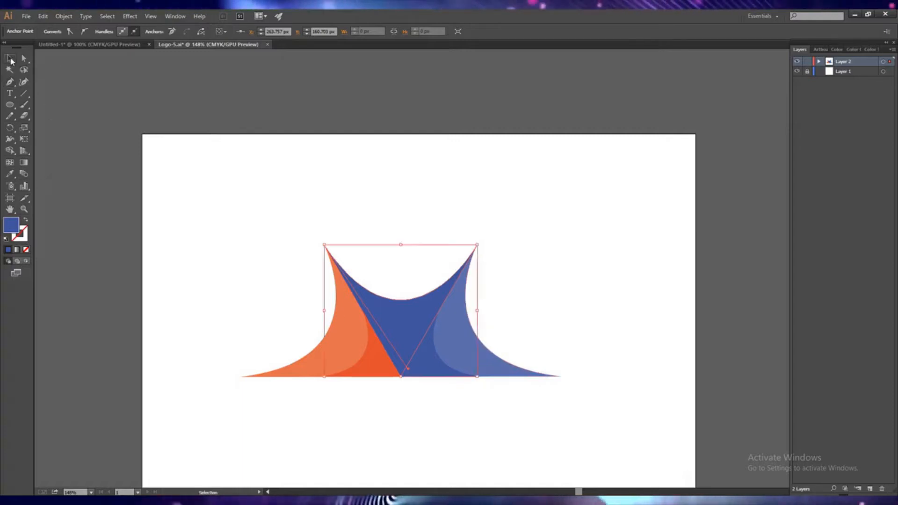
click(422, 417)
- Nudge the new middle shape 1 px down toward the logo's baseline and deselect it
click(398, 340)
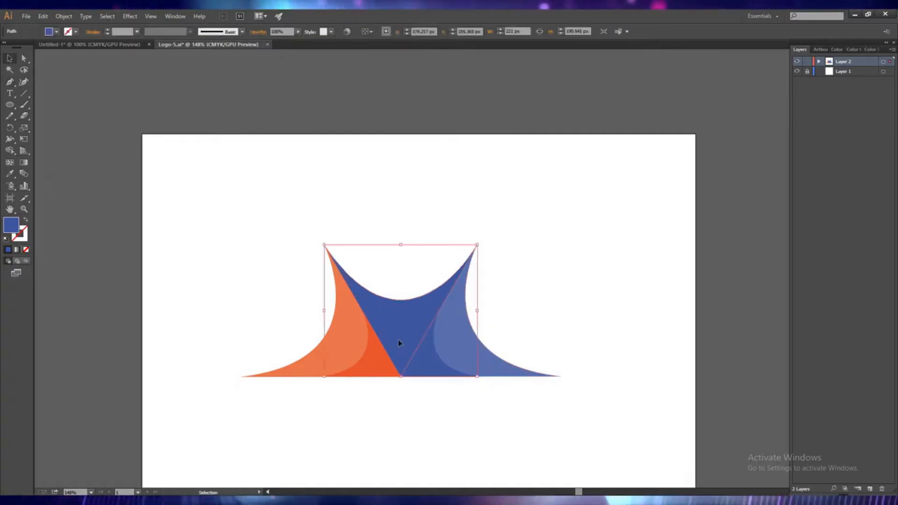
click(438, 420)
click(391, 348)
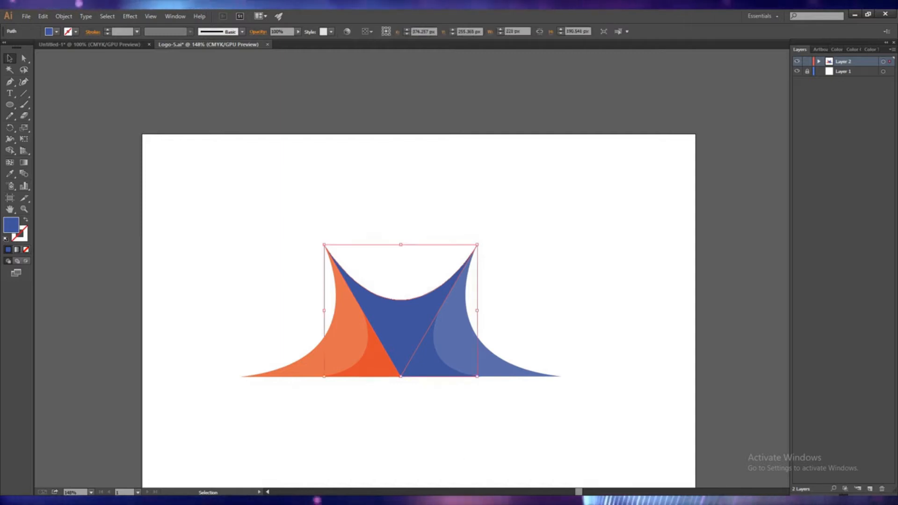
key(Right)
key(Left)
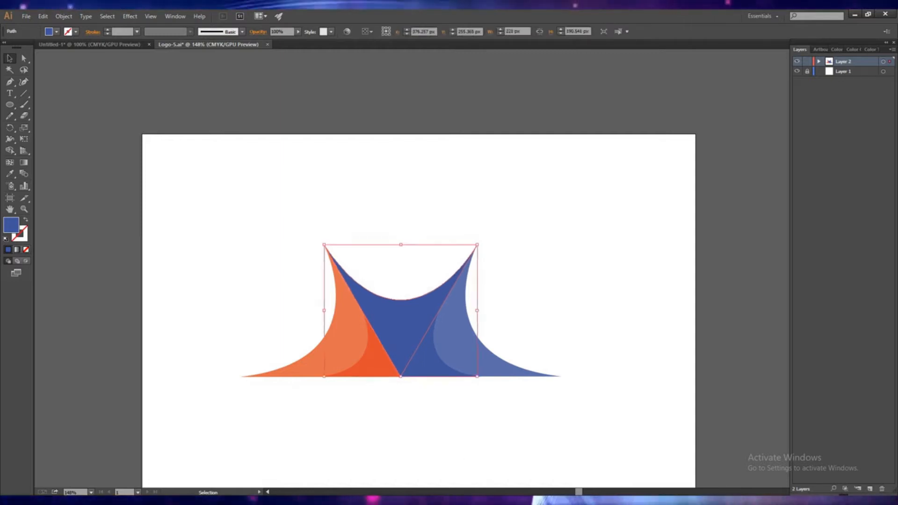
key(Down)
click(412, 412)
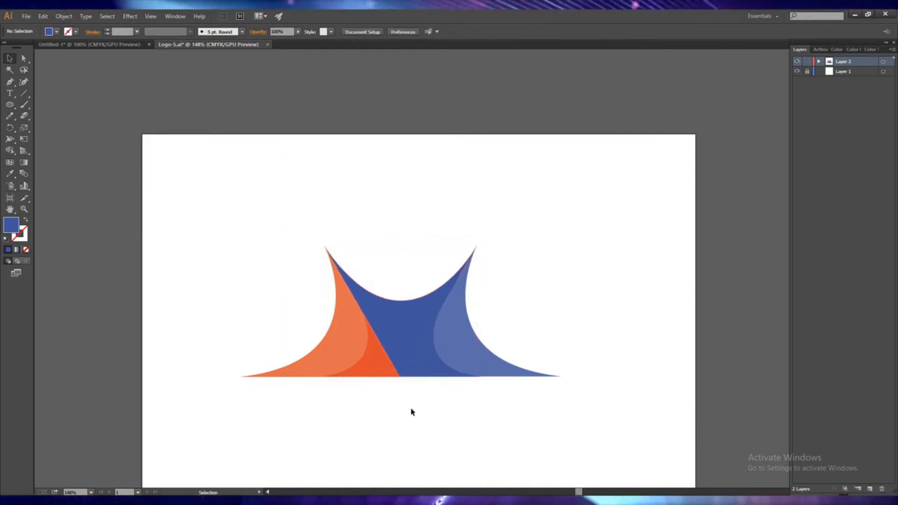
- Try to stretch the middle shape slightly at its lower corner and nudge it 1 px to the right
click(405, 341)
scroll(426, 467, down, 4)
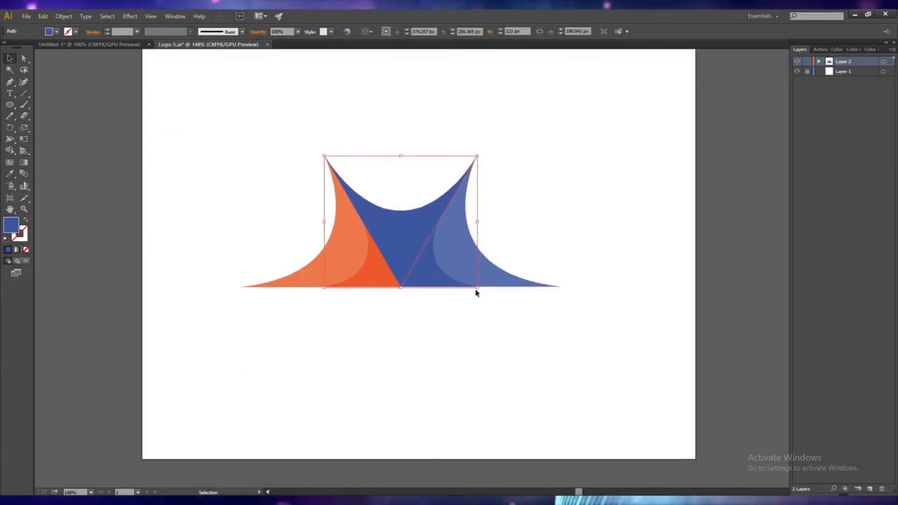
drag(479, 289, 480, 291)
click(465, 323)
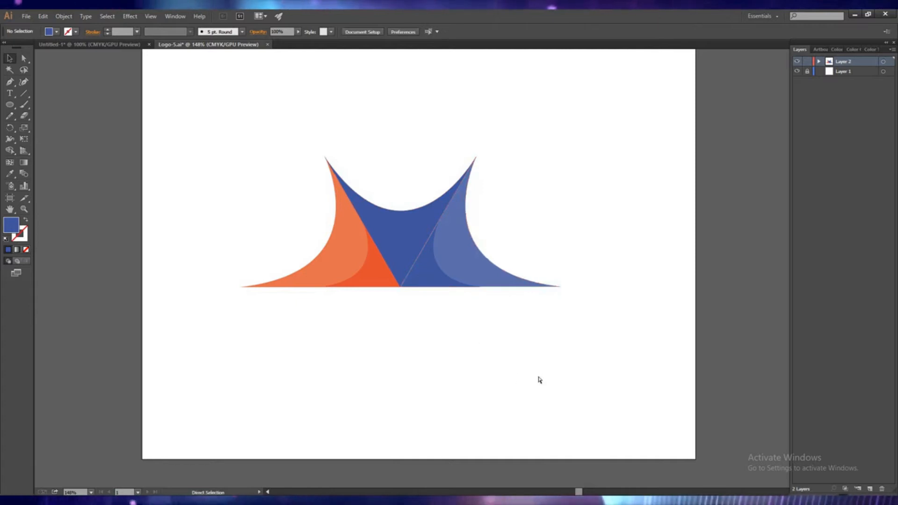
click(388, 242)
key(Right)
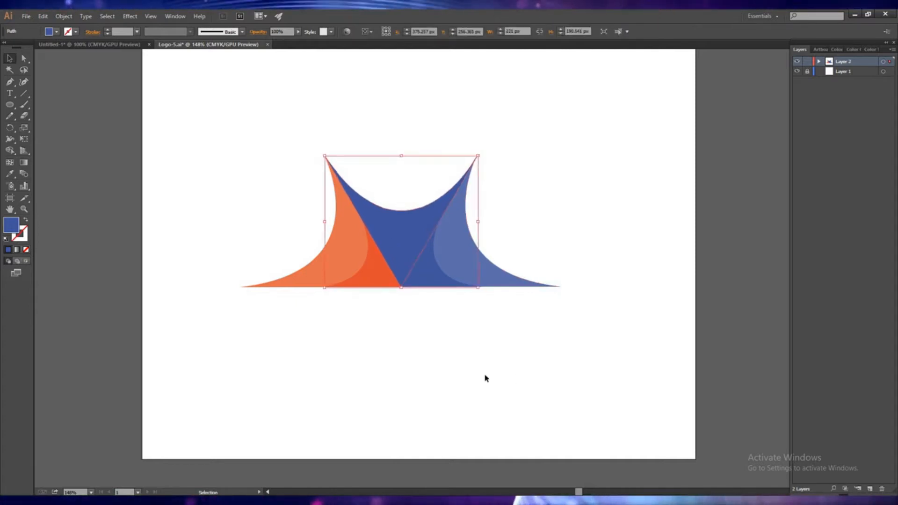
- Try to widen the middle shape on both sides, from its orange edge to about 224 px and from its blue edge to about 228 px
click(449, 359)
click(393, 253)
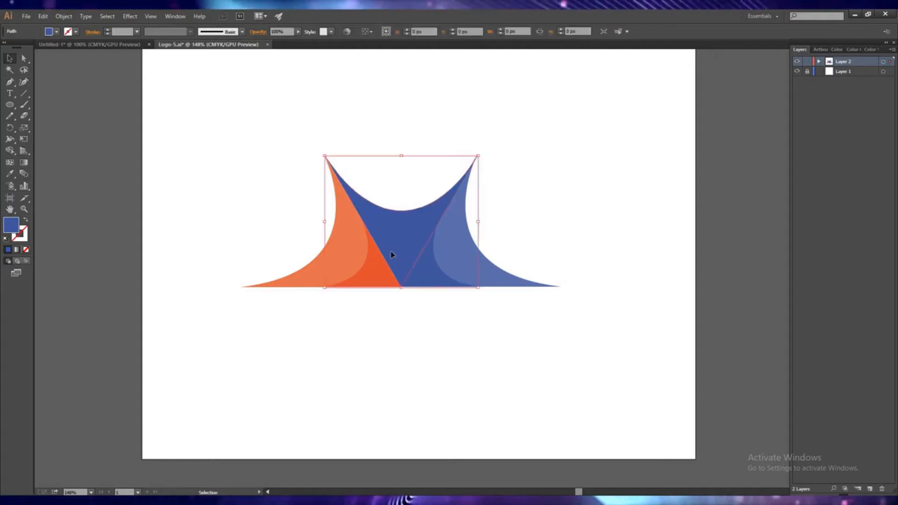
drag(324, 223, 323, 223)
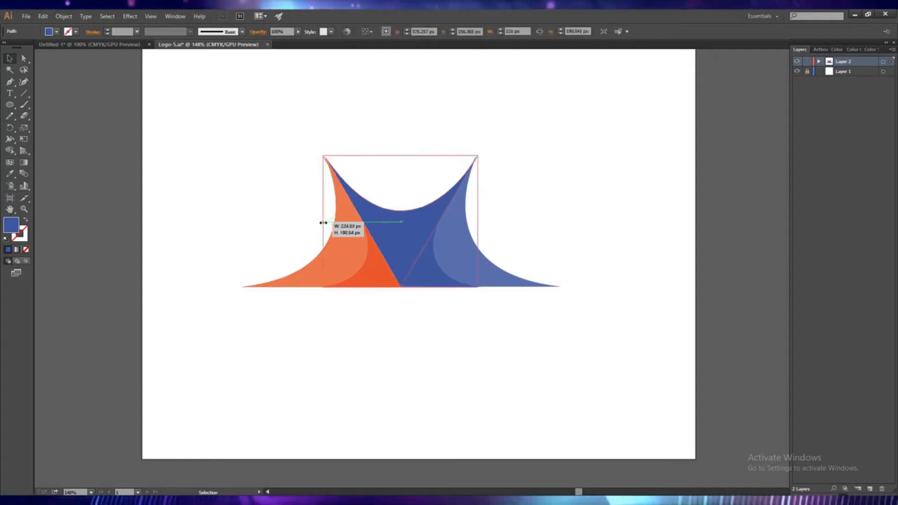
click(432, 348)
click(401, 269)
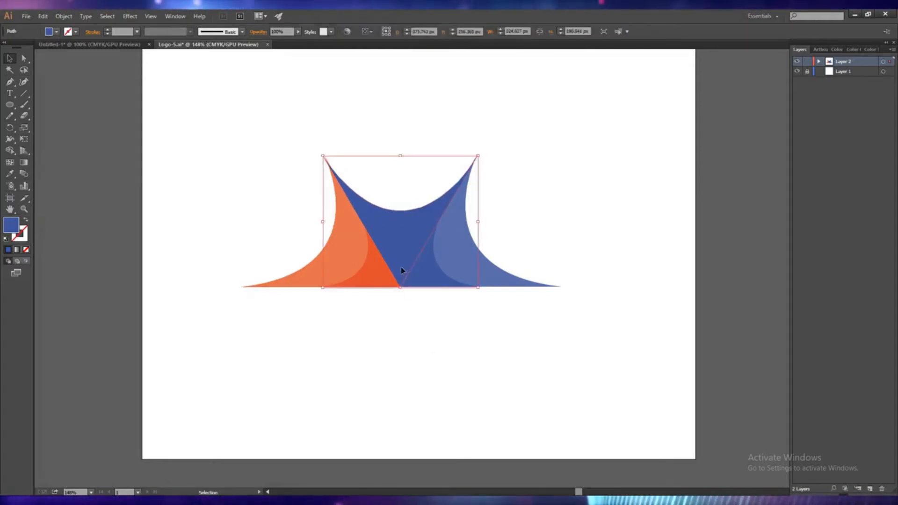
drag(480, 222, 480, 222)
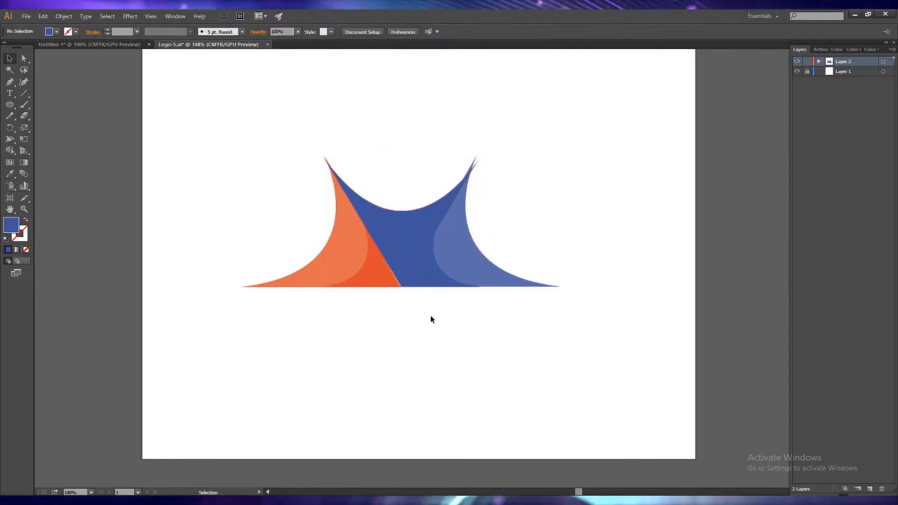
click(434, 359)
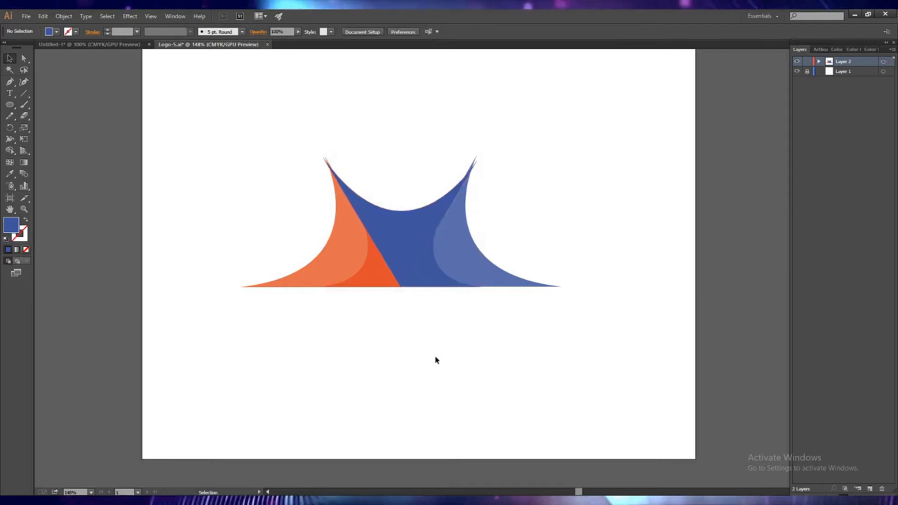
- Fill the widened middle shape with amber, around F9B50B, and deselect it
click(386, 239)
double_click(11, 227)
click(214, 188)
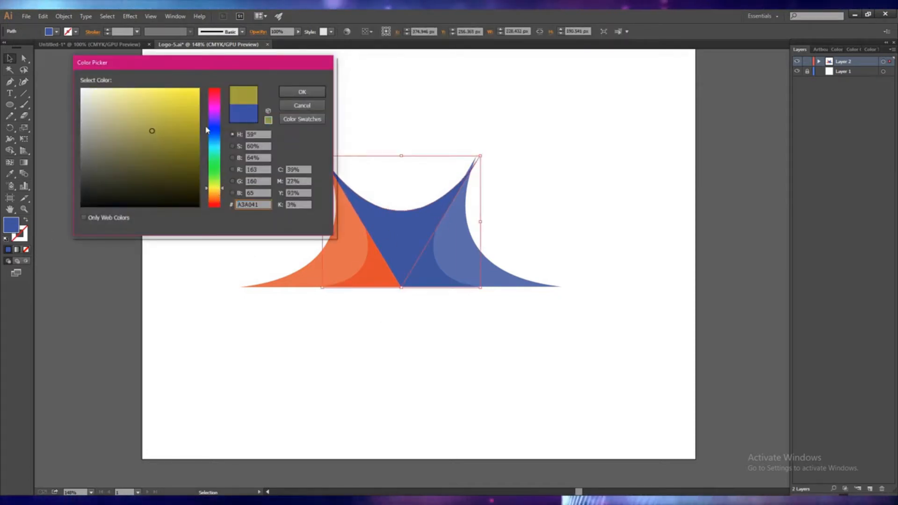
click(195, 91)
click(216, 193)
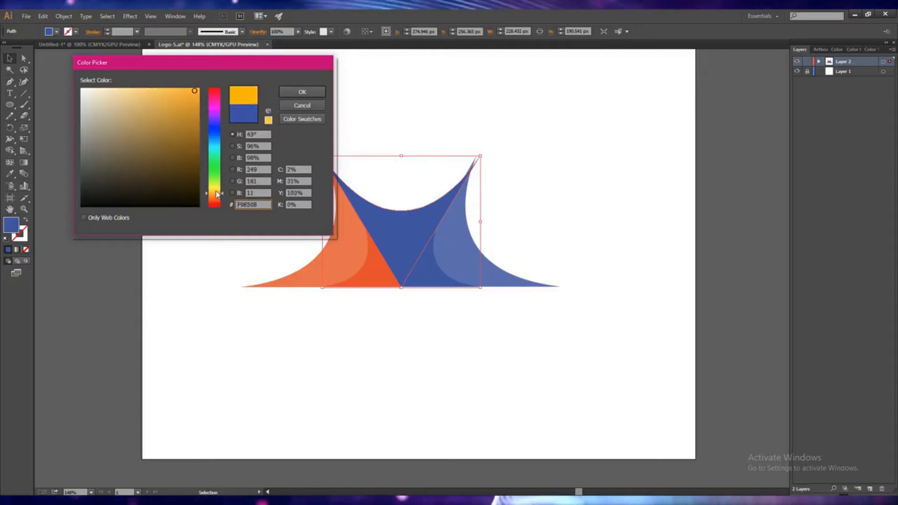
click(299, 92)
click(483, 346)
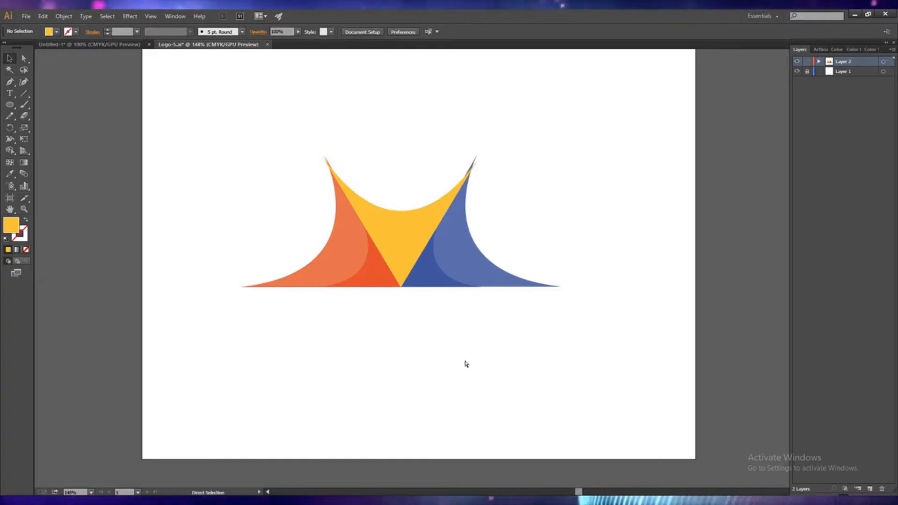
- Undo the amber fill together with the widening and sideways nudging of the middle shape, and deselect it
key(ctrl+z)
key(ctrl+z)
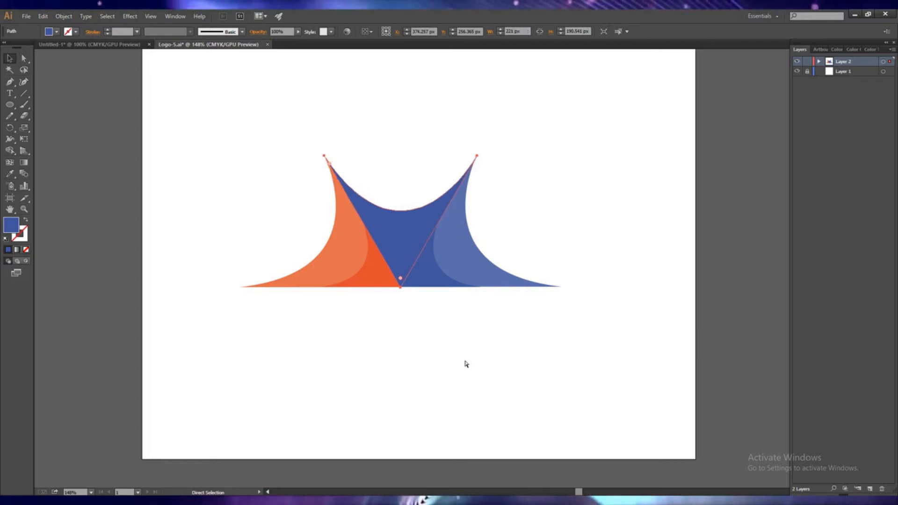
key(v)
click(465, 364)
- Fill the middle shape with amber yellow F7C908 and deselect it
click(399, 258)
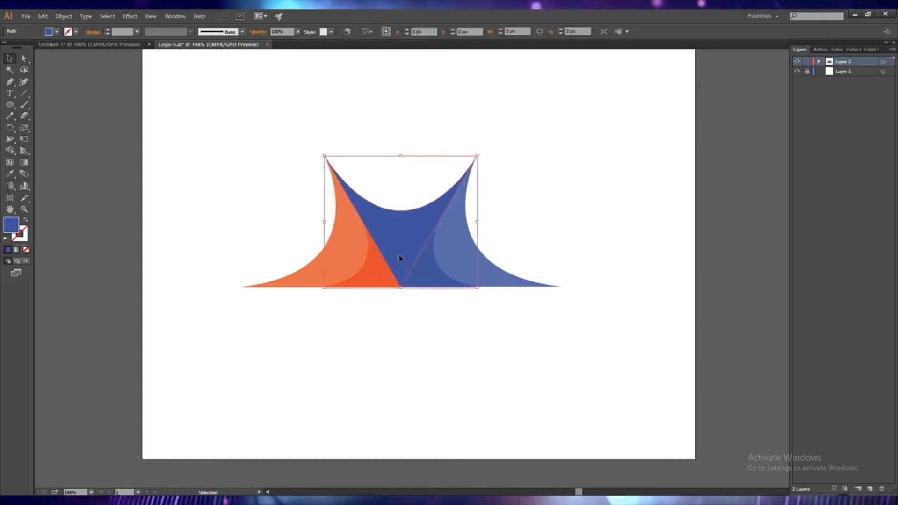
double_click(11, 225)
click(216, 195)
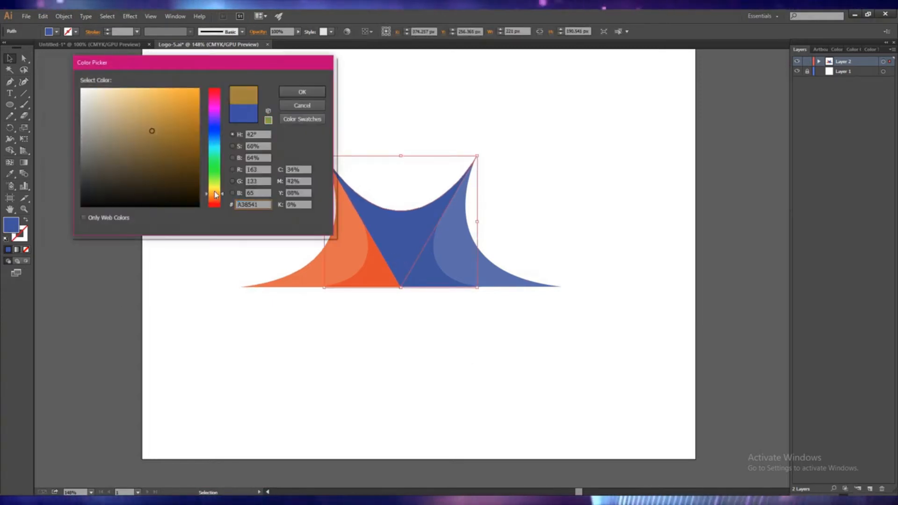
click(178, 92)
click(301, 92)
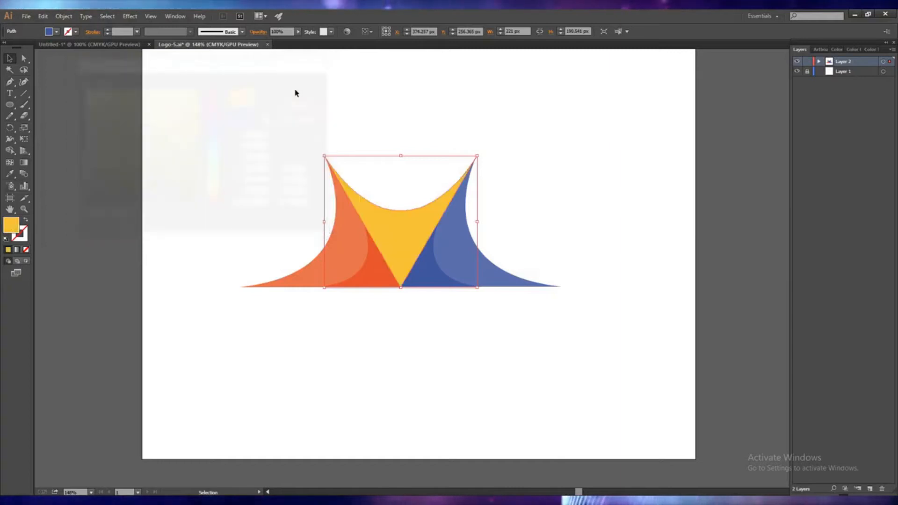
click(477, 406)
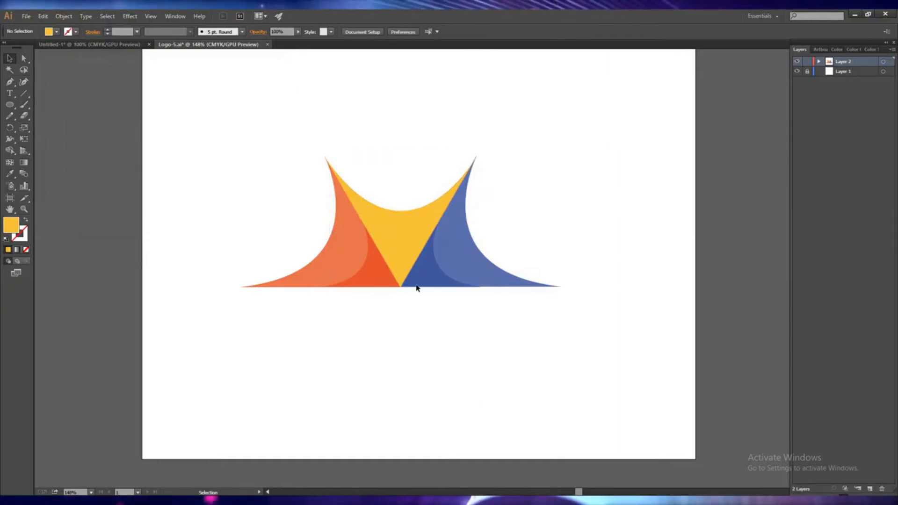
- Duplicate the yellow middle shape into the empty space below the logo
click(406, 247)
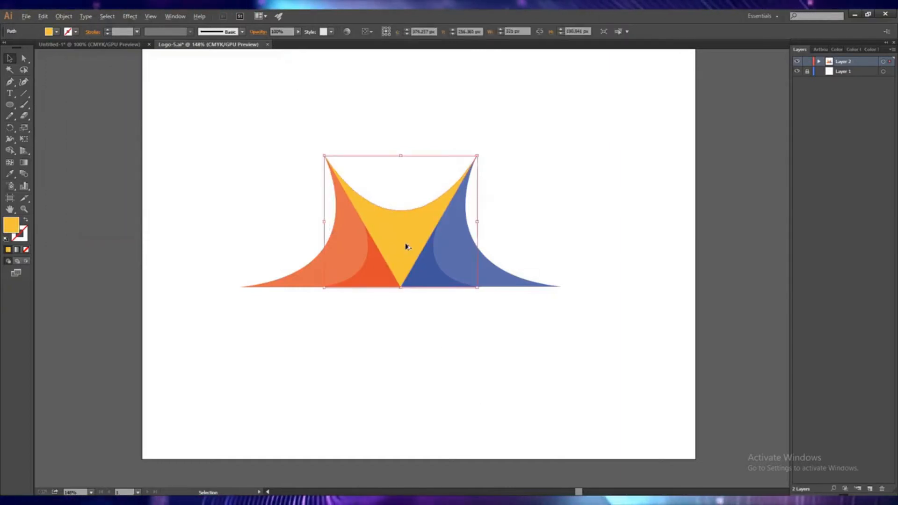
drag(405, 247, 409, 397)
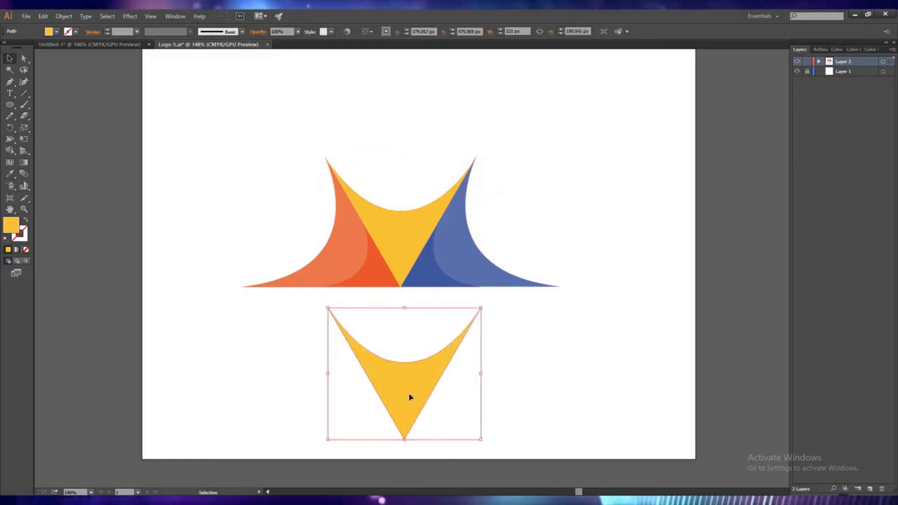
right_click(410, 397)
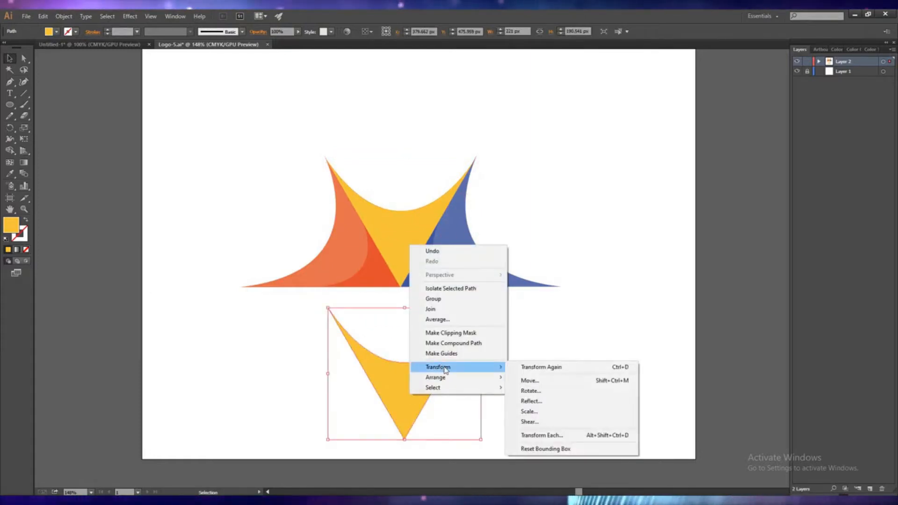
mouse_move(495, 379)
click(533, 408)
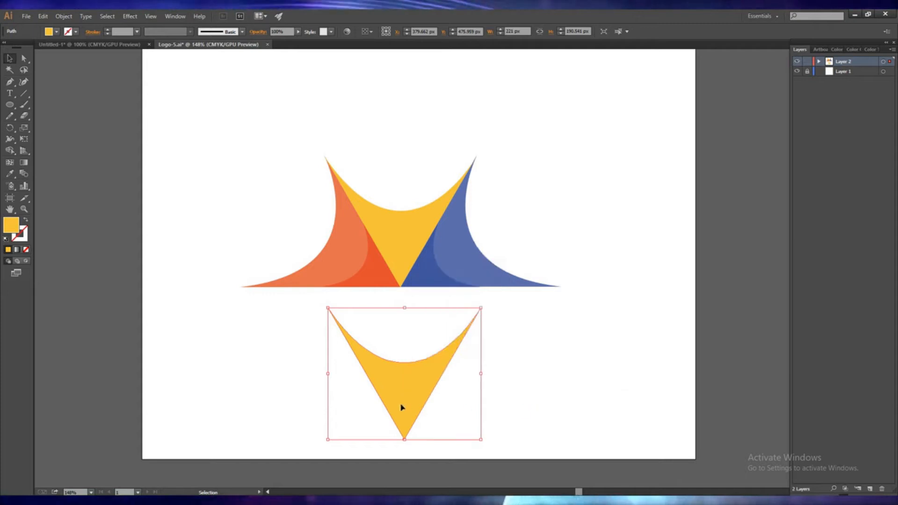
- Set the duplicate's fill to a dark golden brown, about 9B780A
double_click(18, 229)
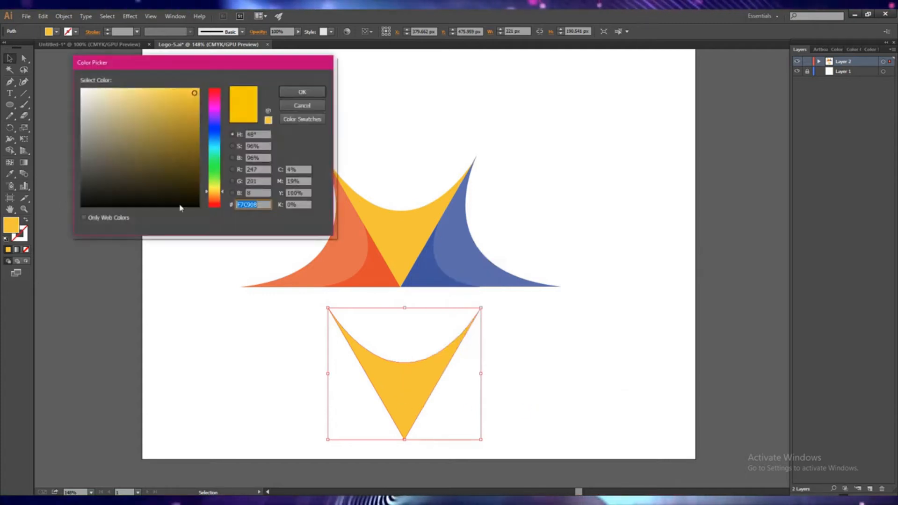
text(F4BD0B)
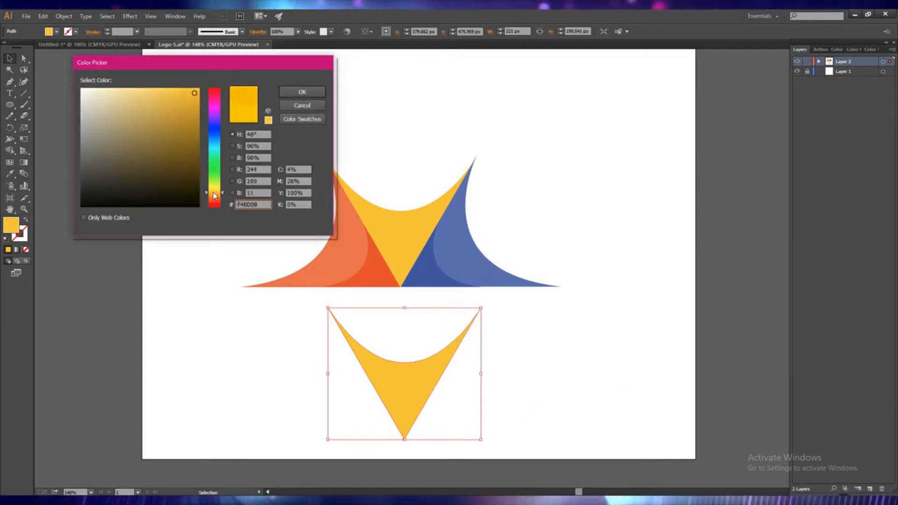
click(194, 133)
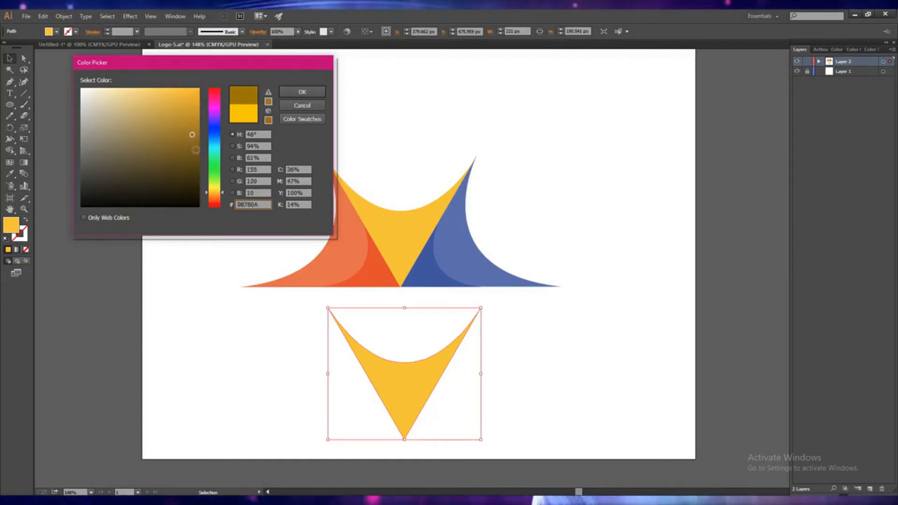
click(295, 92)
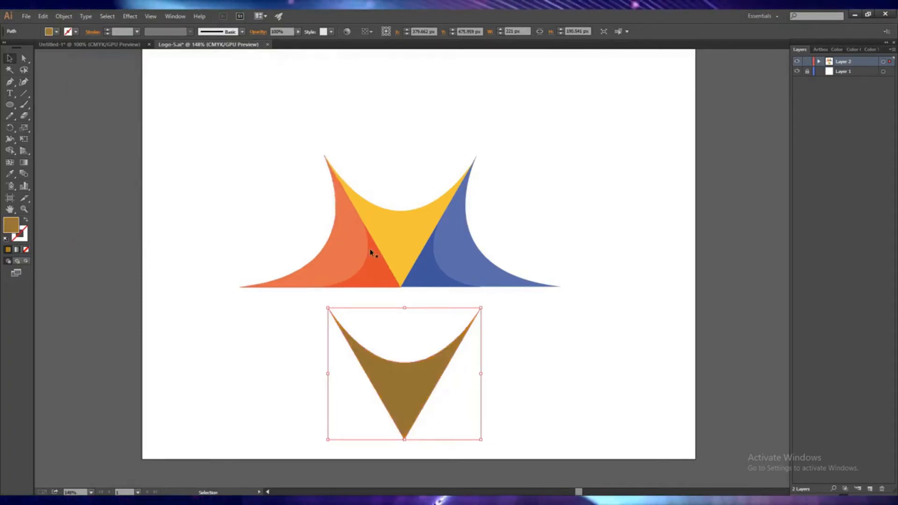
- Scale the brown duplicate down to about 112 × 97 px and fit it into the lower tip of the yellow shape
drag(328, 308, 401, 370)
drag(435, 414, 396, 262)
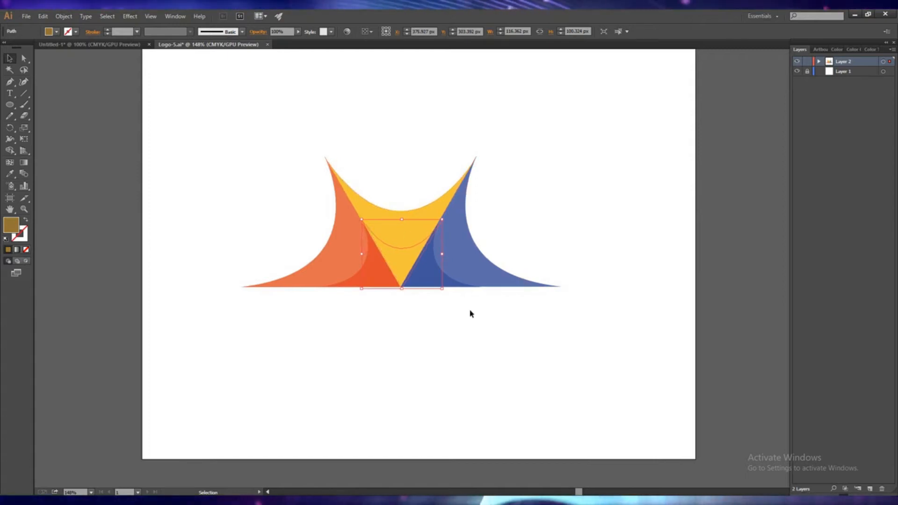
drag(443, 220, 438, 226)
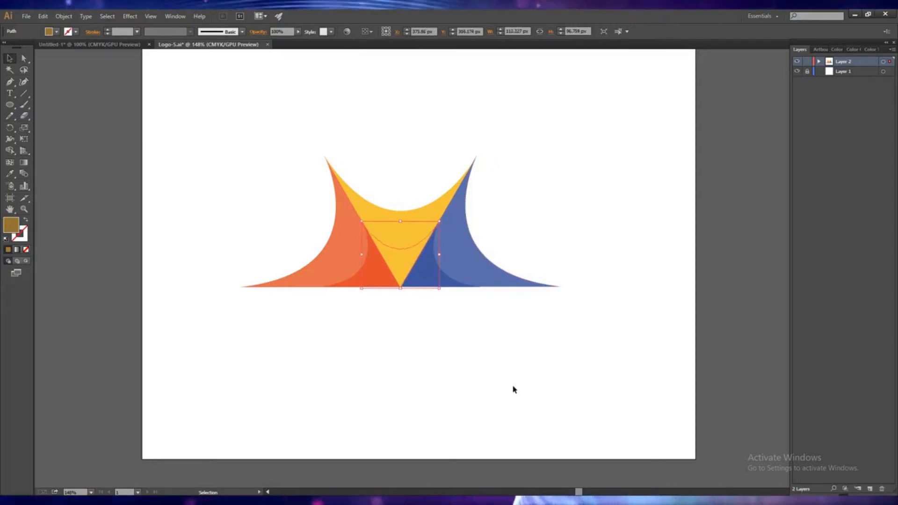
- Nudge the small brown copy slightly upward so its tip lines up with the logo's base line, and deselect it
key(Up)
key(Up)
key(Up)
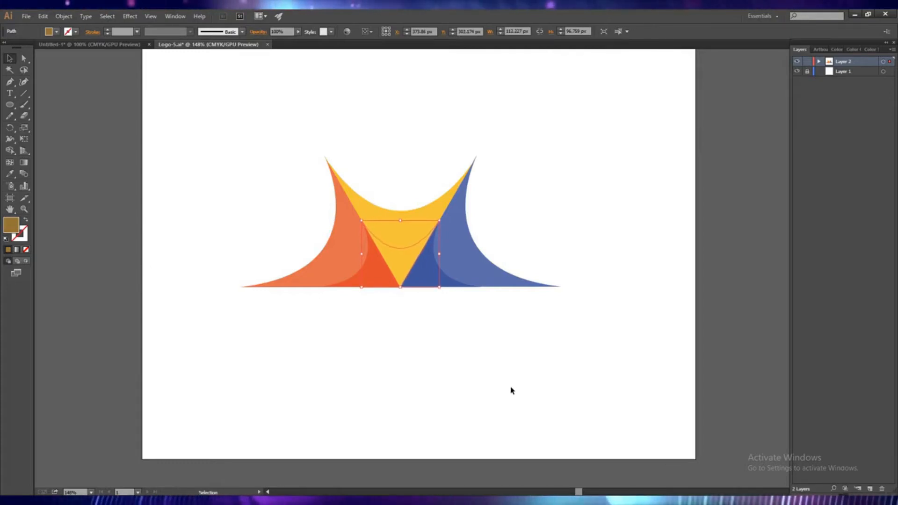
click(440, 372)
- Set the large yellow middle shape's opacity to 75% so the darker copy shows through, and deselect it
click(388, 228)
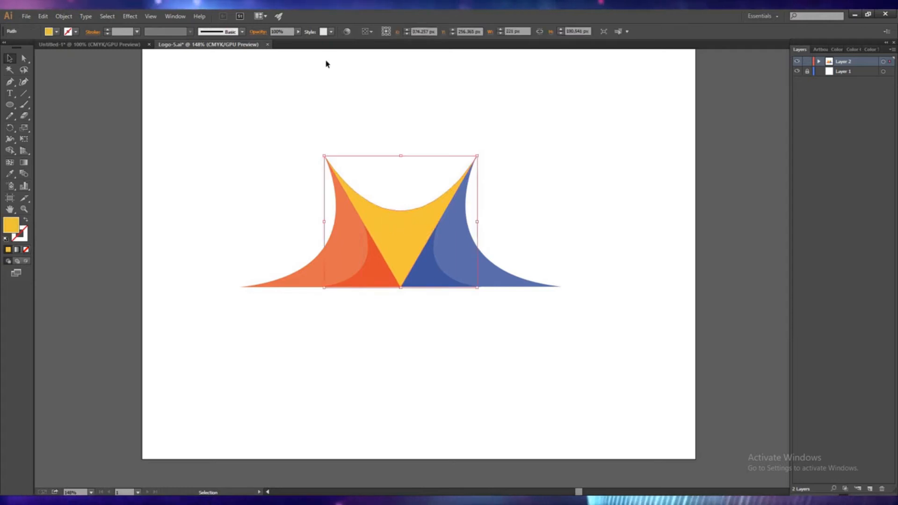
click(285, 30)
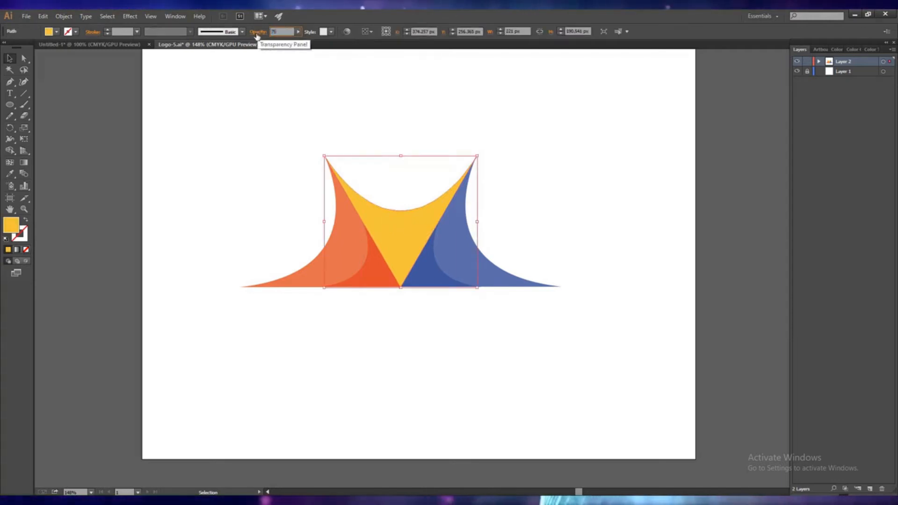
text(75)
key(Return)
click(544, 339)
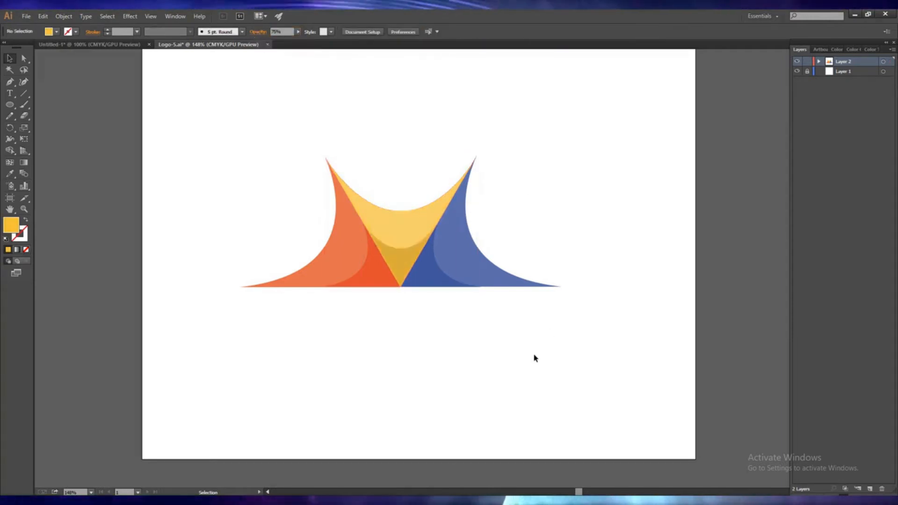
- Try a darker golden fill, about C6AB0C, on the large yellow middle shape
click(399, 232)
double_click(11, 225)
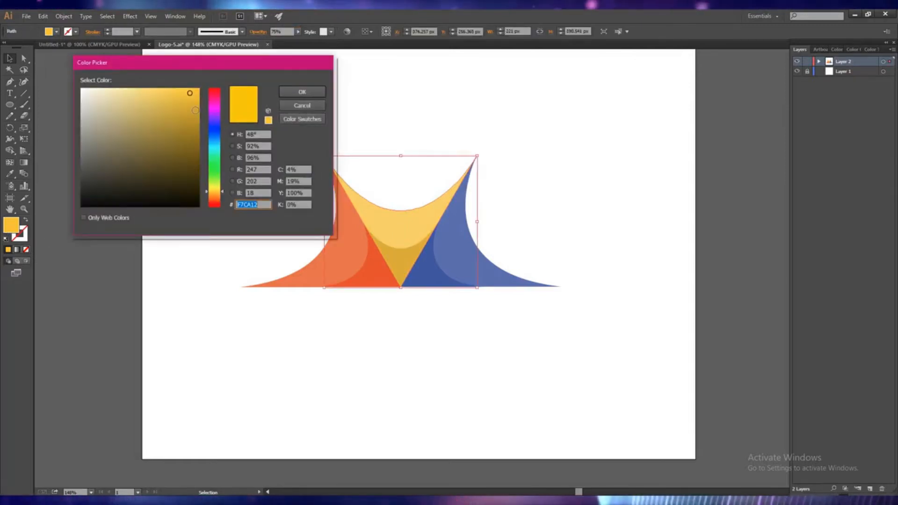
click(195, 111)
click(292, 94)
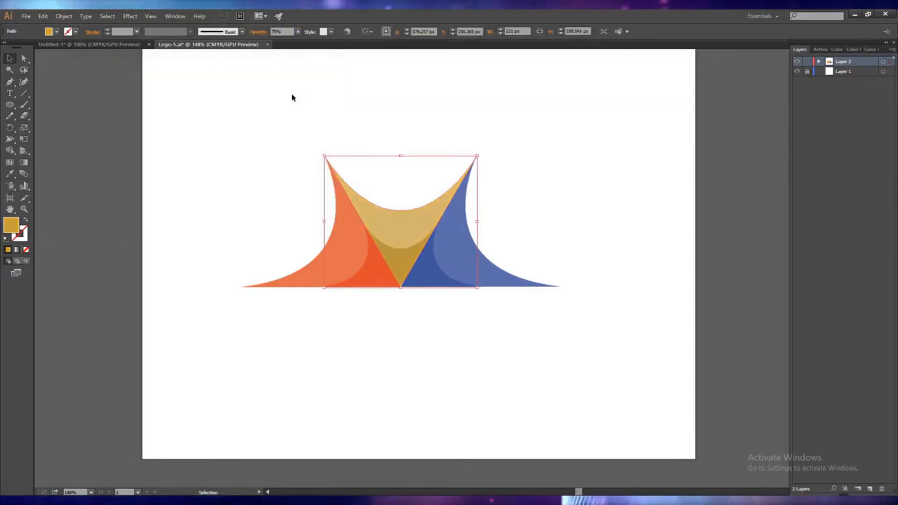
- Try a bright yellow fill, about FCD806, on the large middle shape and deselect it
double_click(10, 231)
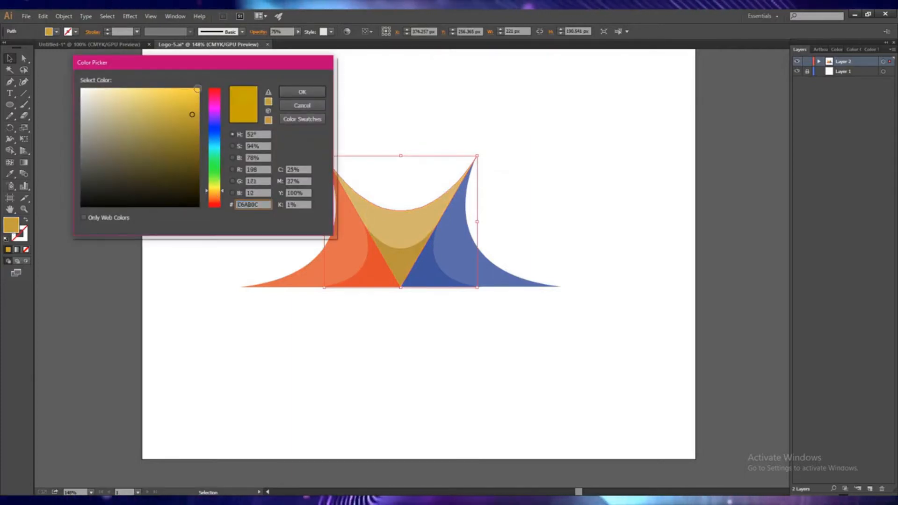
click(197, 89)
click(289, 91)
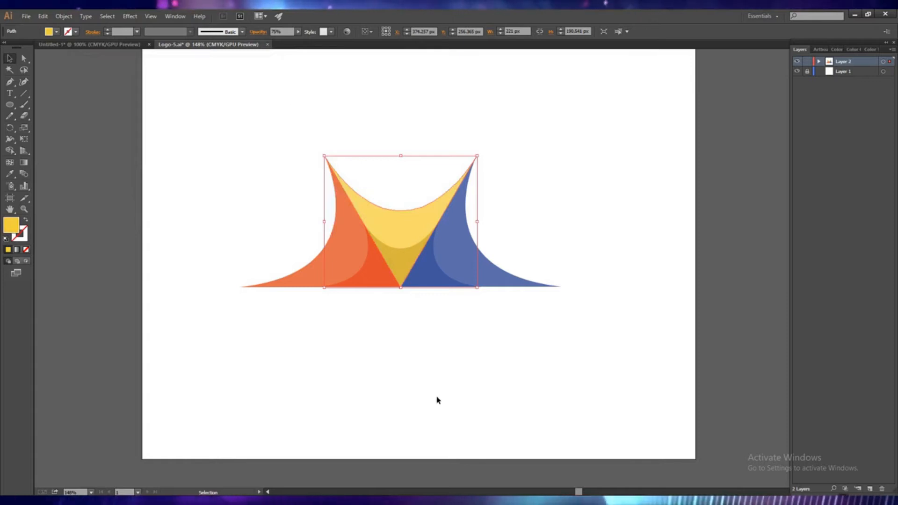
click(411, 369)
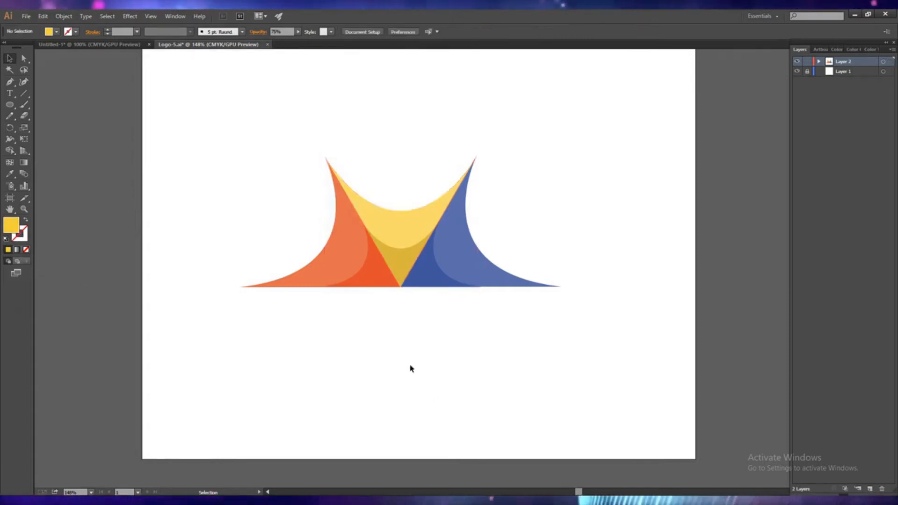
- Try a paler amber fill with about 69% saturation on the large middle shape and deselect it
click(338, 213)
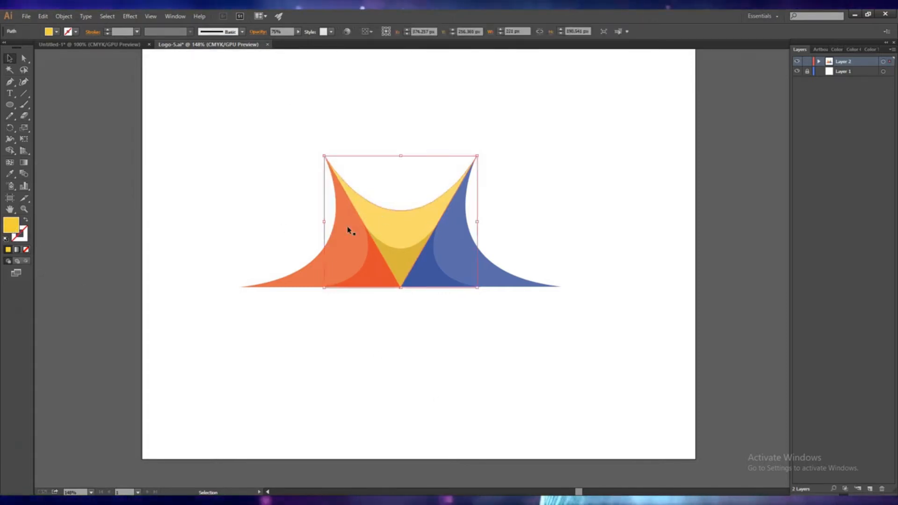
double_click(18, 229)
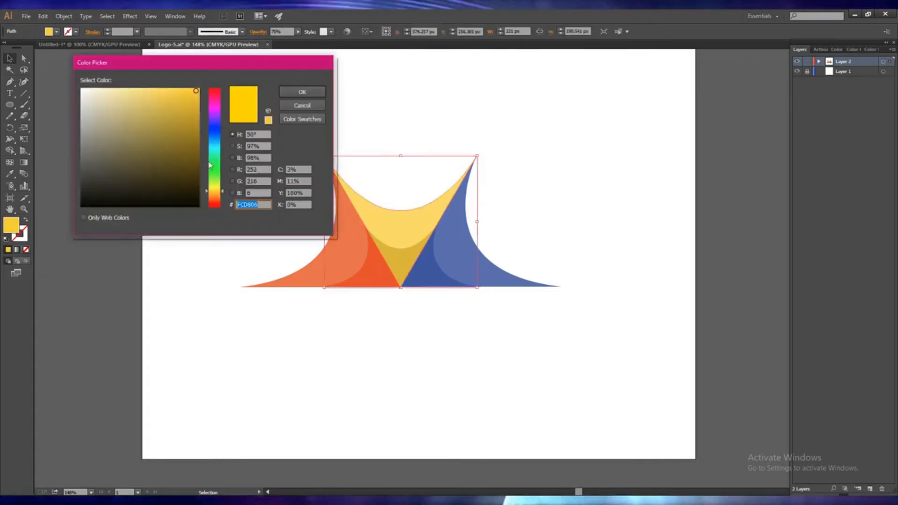
click(215, 193)
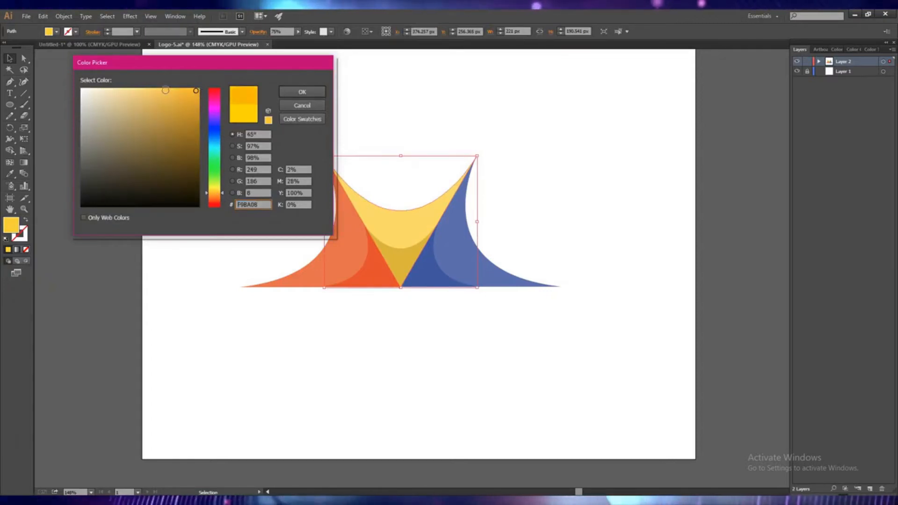
click(302, 92)
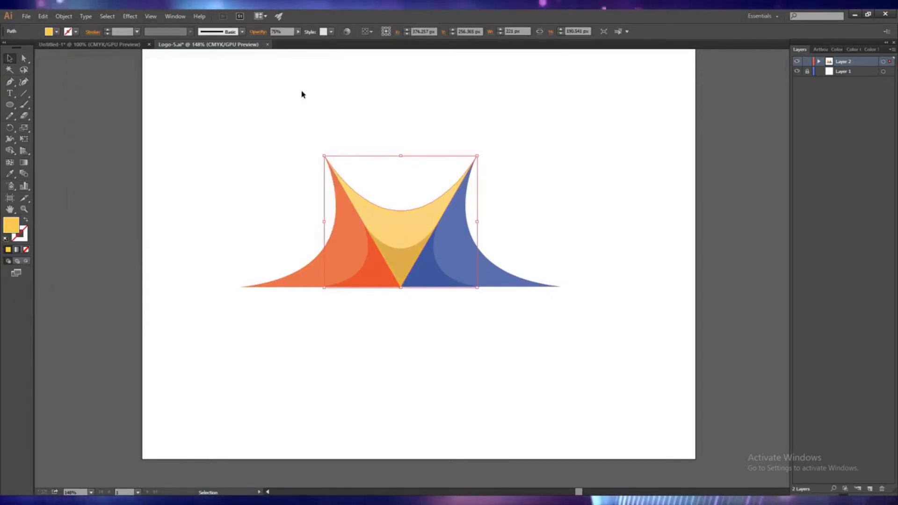
click(392, 366)
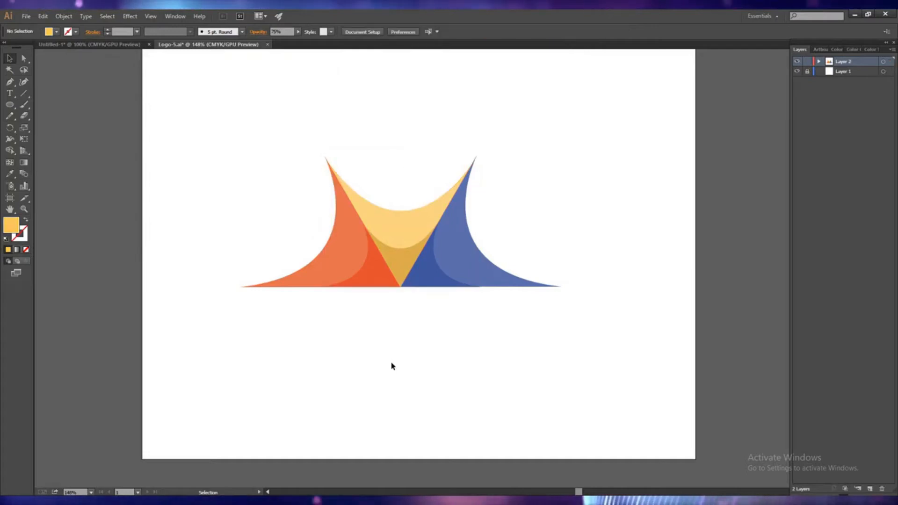
- Fill the large middle shape with warm yellow, about FCCD0D, and deselect it
click(409, 240)
double_click(11, 225)
drag(216, 191, 216, 193)
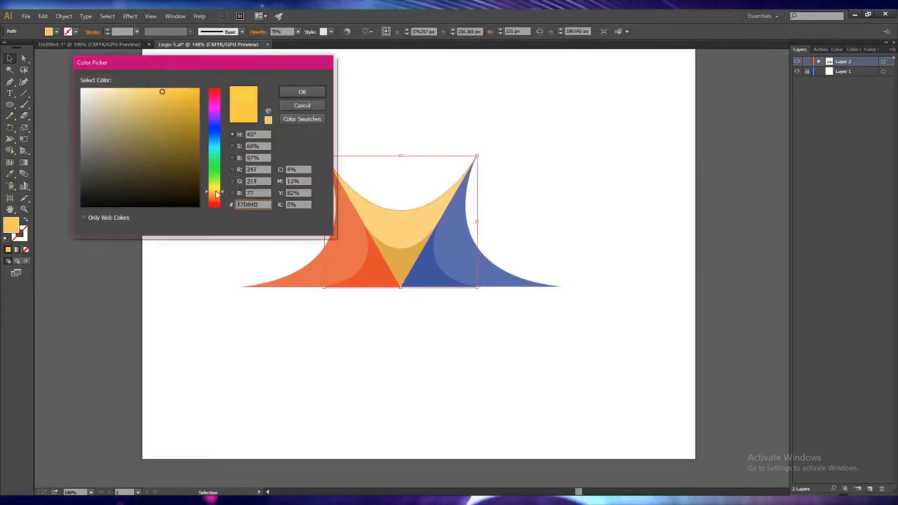
click(283, 91)
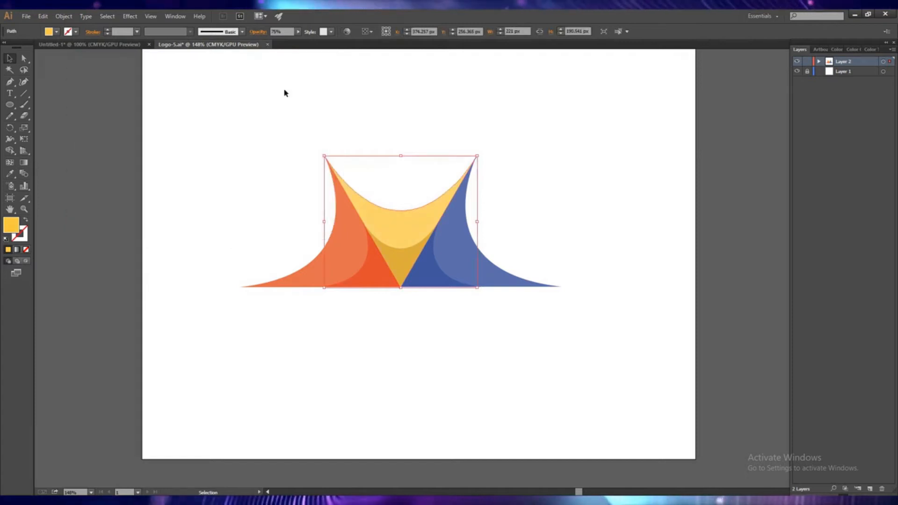
click(459, 374)
- Add a new layer above the logo and draw a circle about 78 px in diameter beside the orange shape
key(a)
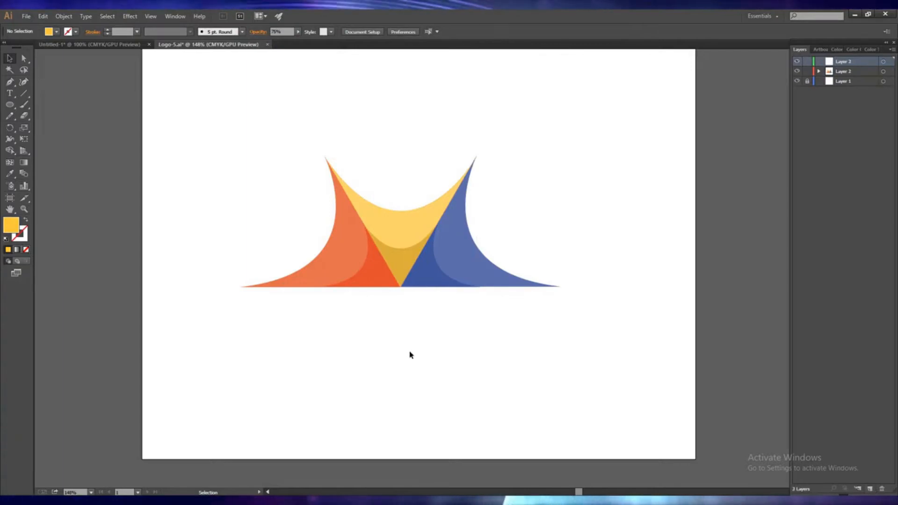
click(10, 105)
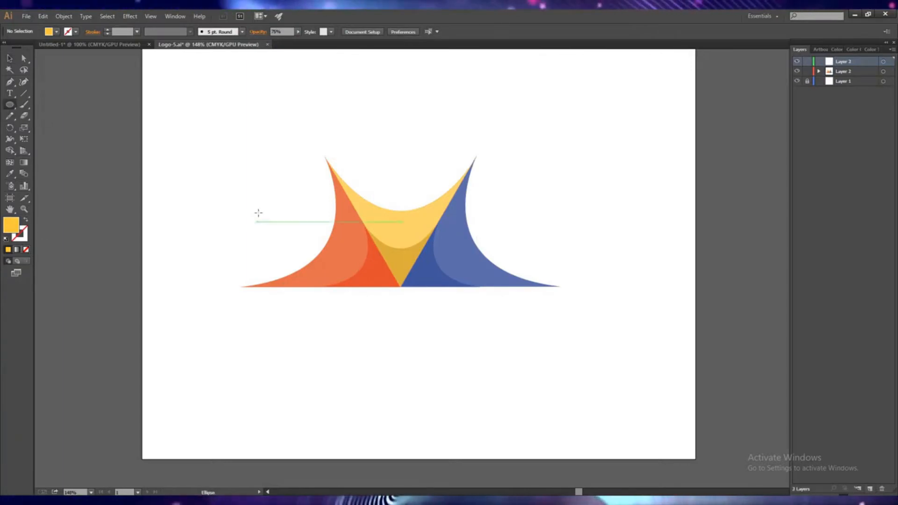
drag(226, 170, 271, 224)
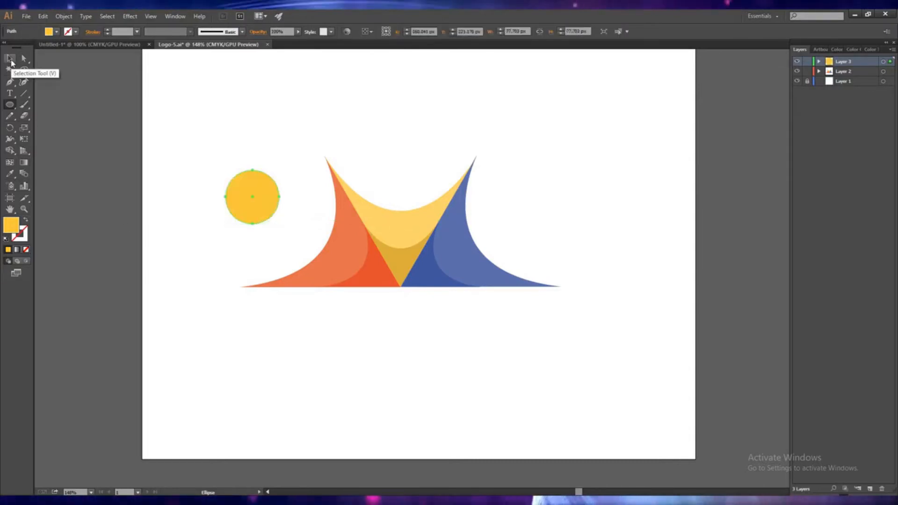
click(11, 59)
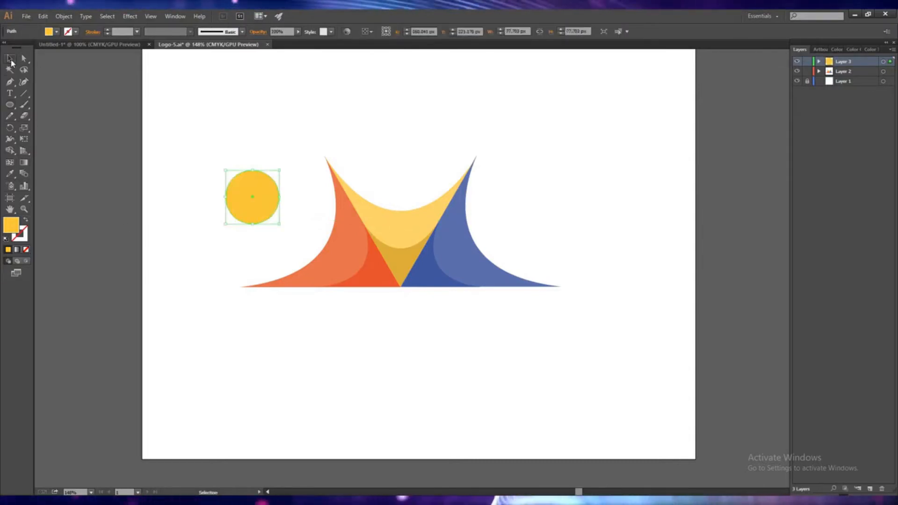
double_click(11, 230)
click(214, 201)
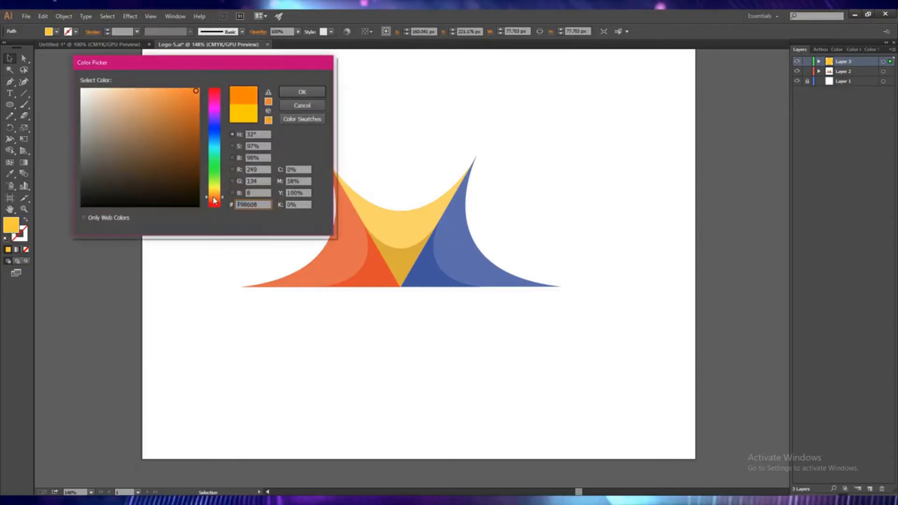
click(302, 106)
- Copy the large orange shape's fill colour E46225 and apply it to the circle
click(328, 258)
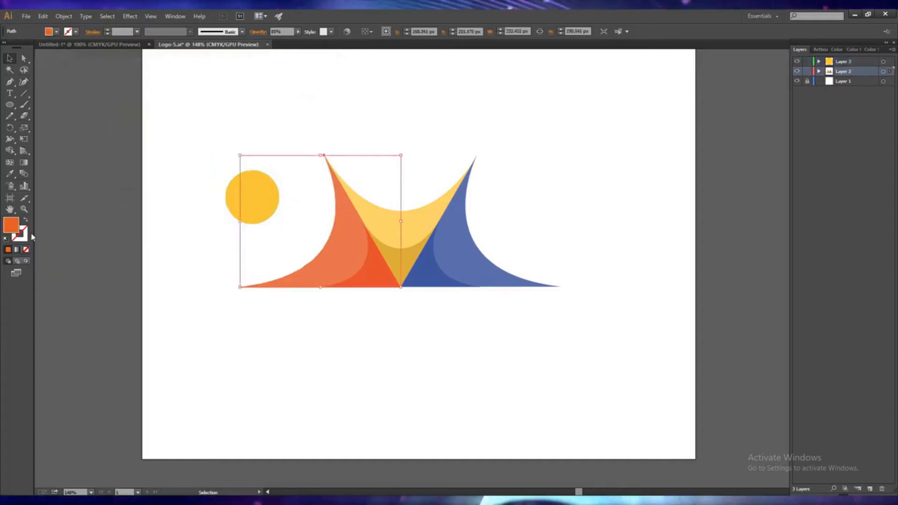
double_click(12, 226)
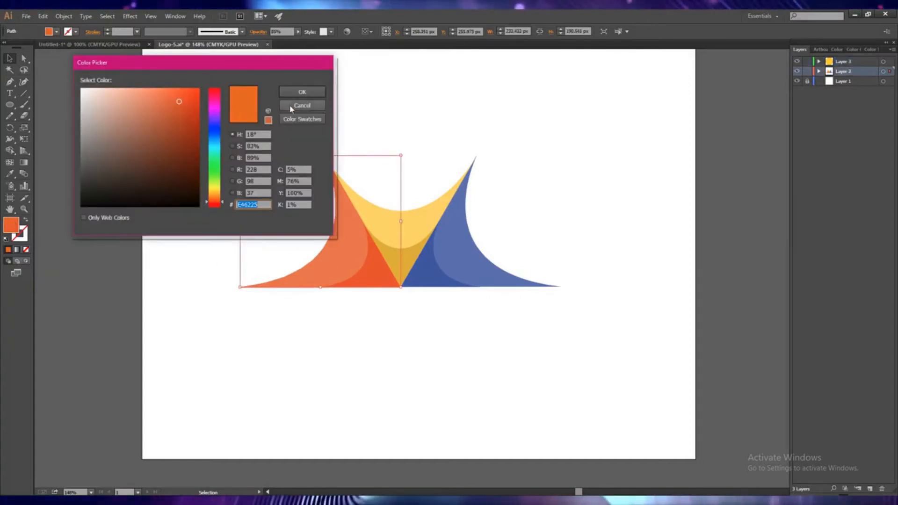
click(301, 105)
click(269, 200)
double_click(13, 232)
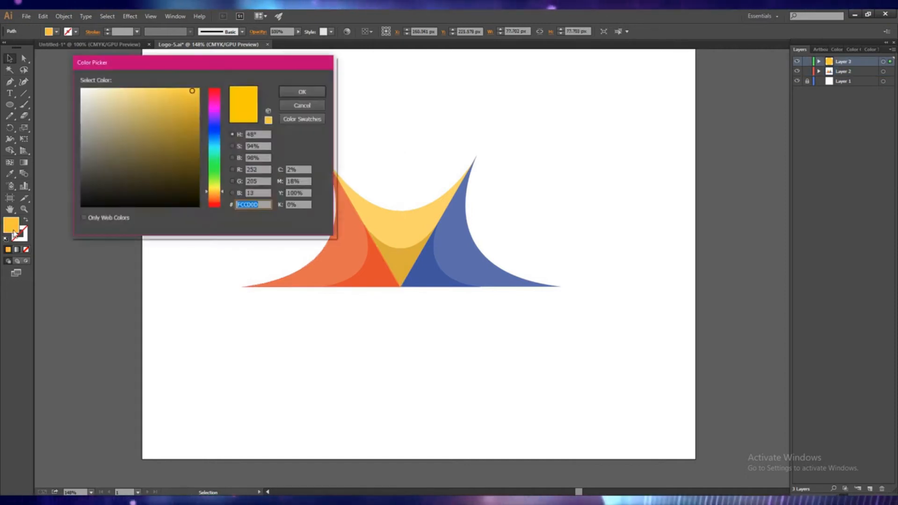
click(302, 93)
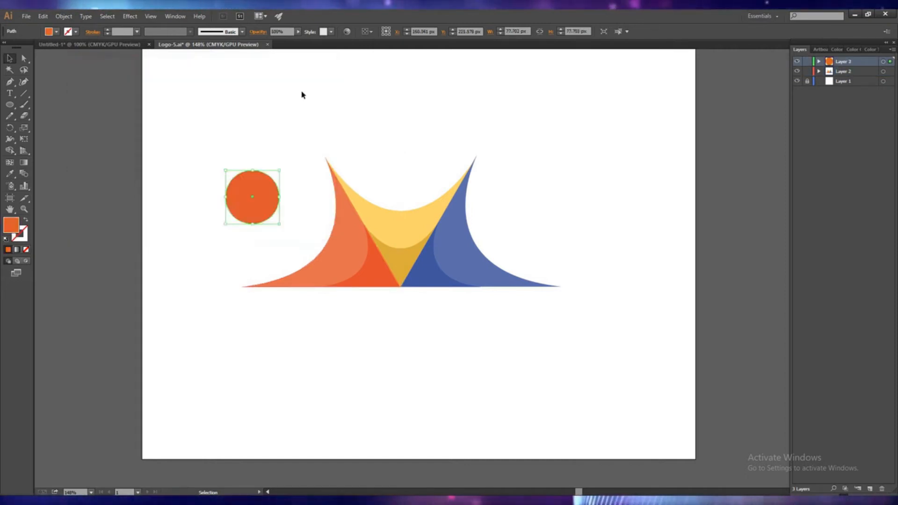
- Move the orange circle into the hollow beside the large orange curved triangle
drag(260, 204, 293, 236)
click(418, 383)
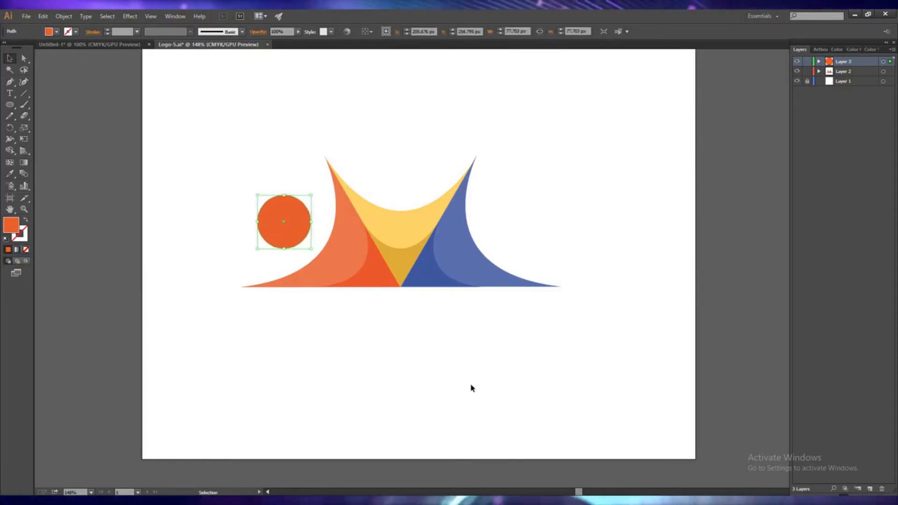
click(439, 379)
- Duplicate the orange circle above the yellow shape's curve and fill the copy with that shape's yellow, FCCD0D
click(293, 234)
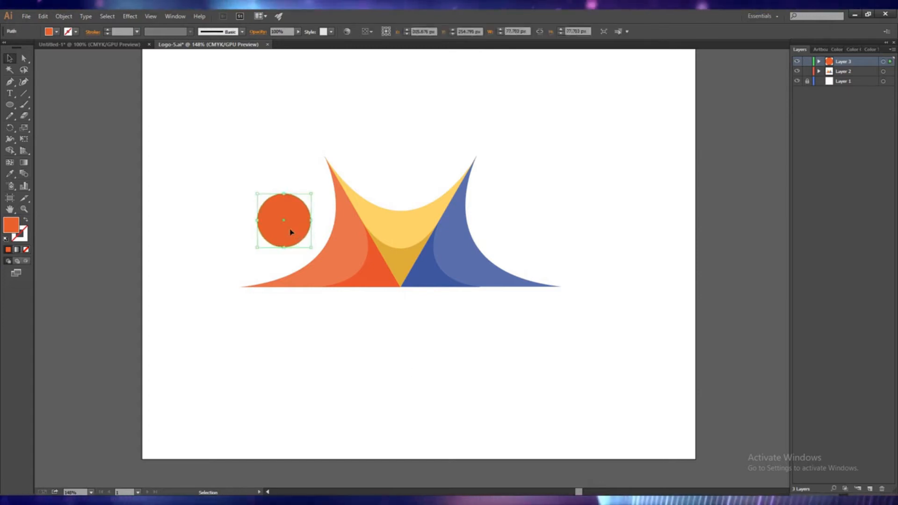
drag(313, 216, 407, 179)
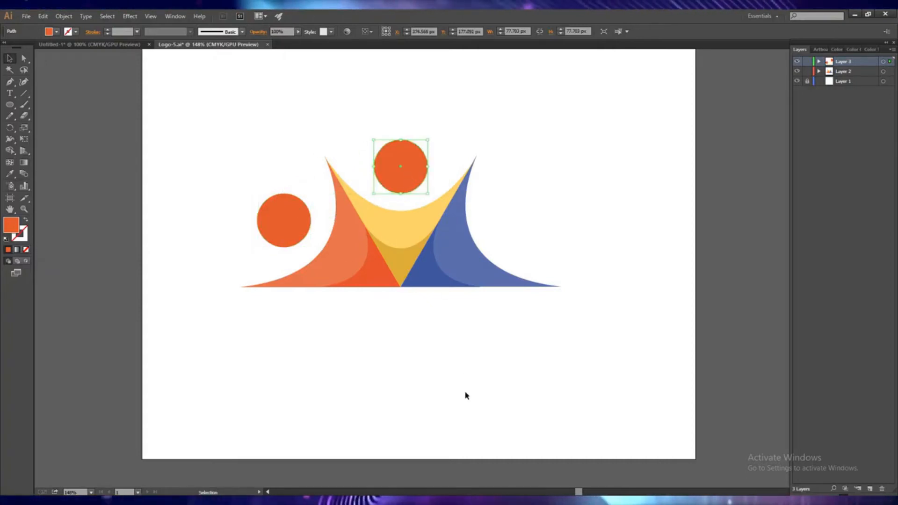
click(407, 226)
double_click(11, 225)
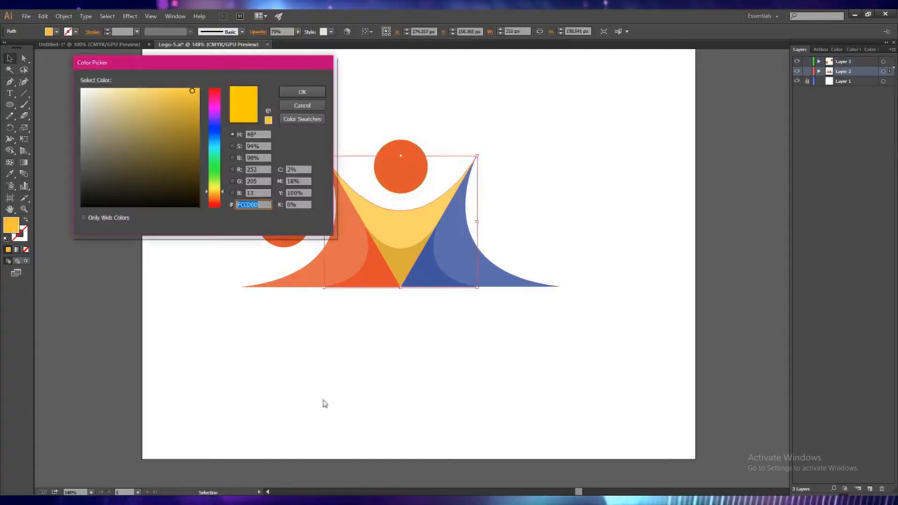
click(302, 105)
click(405, 185)
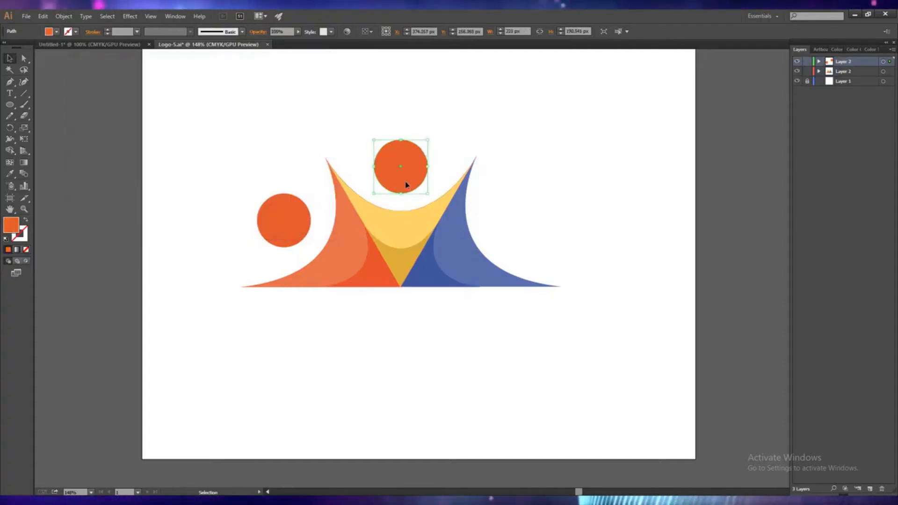
double_click(19, 227)
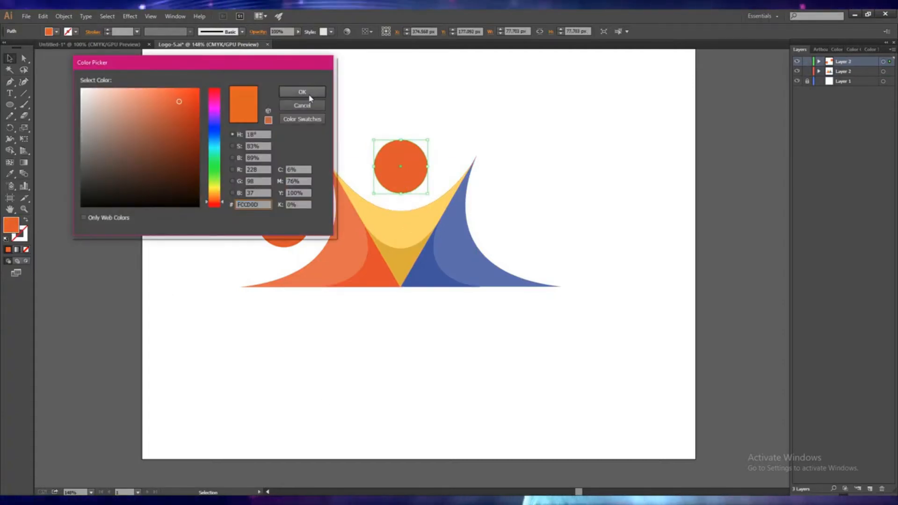
click(309, 95)
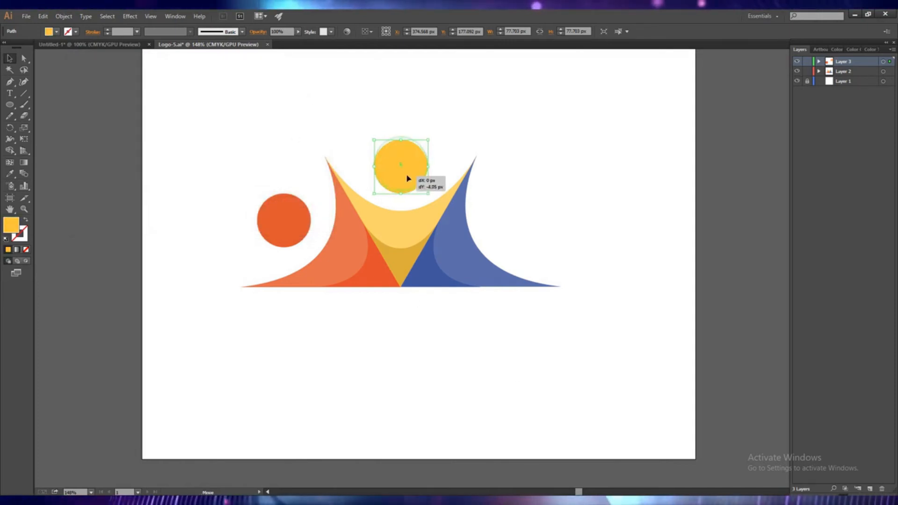
- Fine-tune the yellow circle's position so it sits centred above the yellow shape, and deselect it
drag(406, 182, 407, 182)
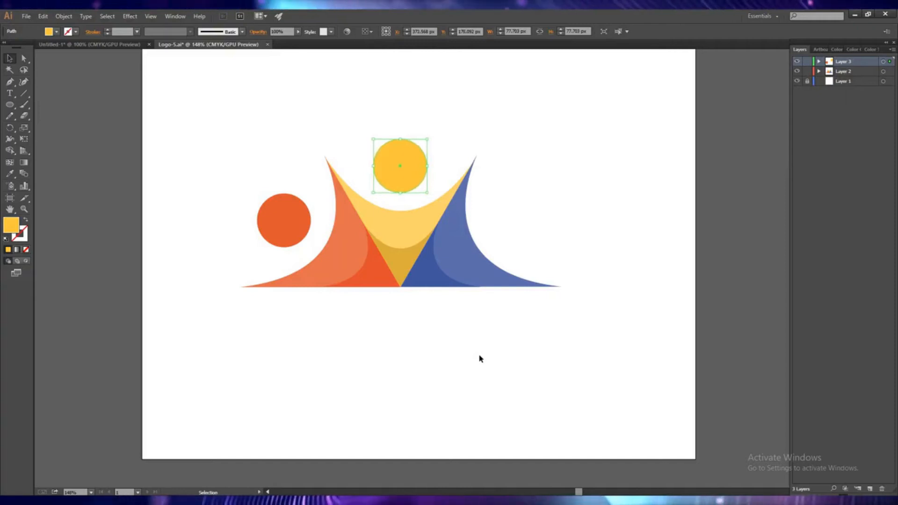
click(479, 355)
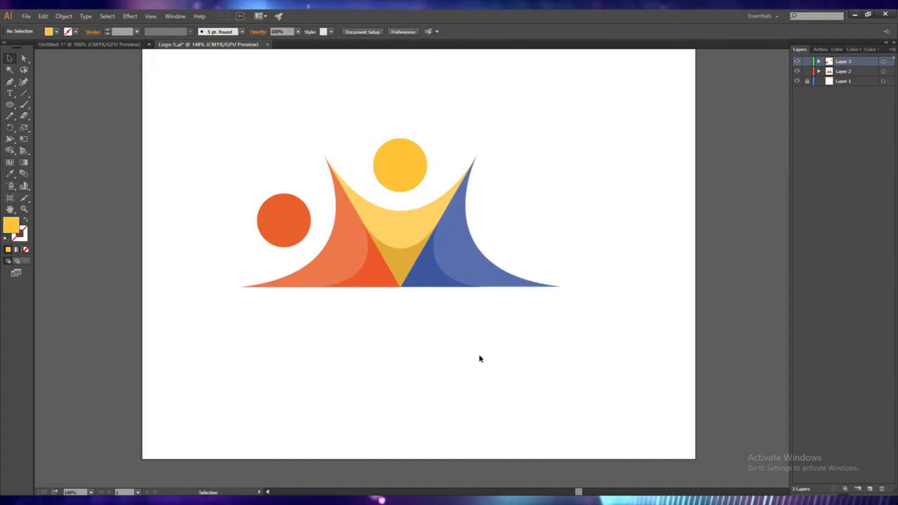
click(450, 367)
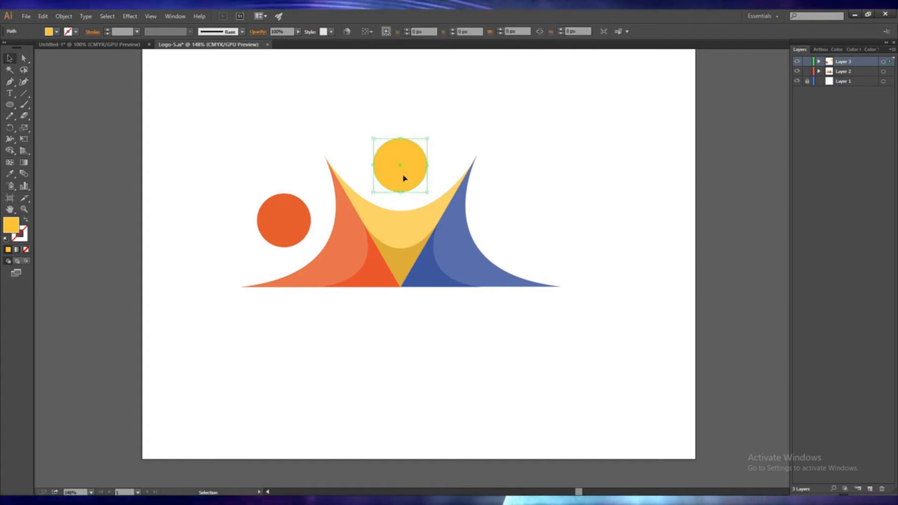
- Duplicate the yellow circle into the hollow beside the blue shape and fill the copy with that shape's blue, 4052A4
drag(405, 178, 517, 235)
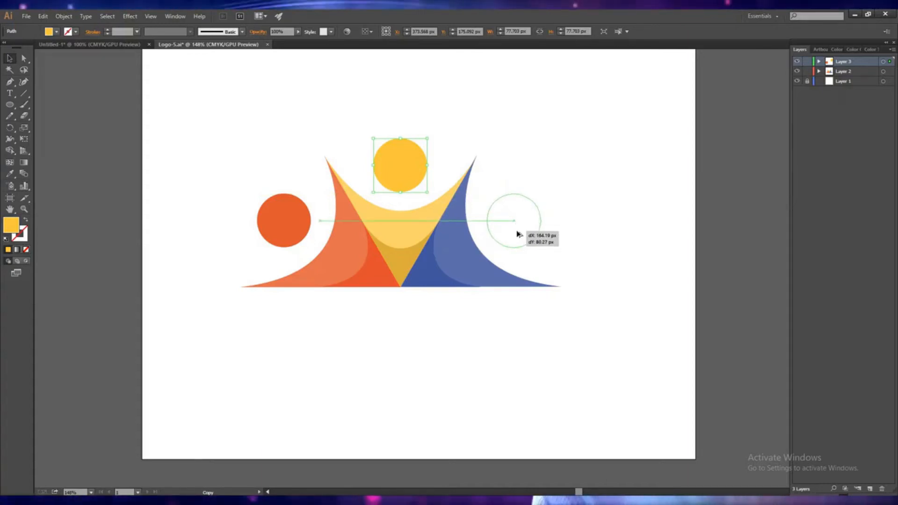
drag(518, 234, 518, 234)
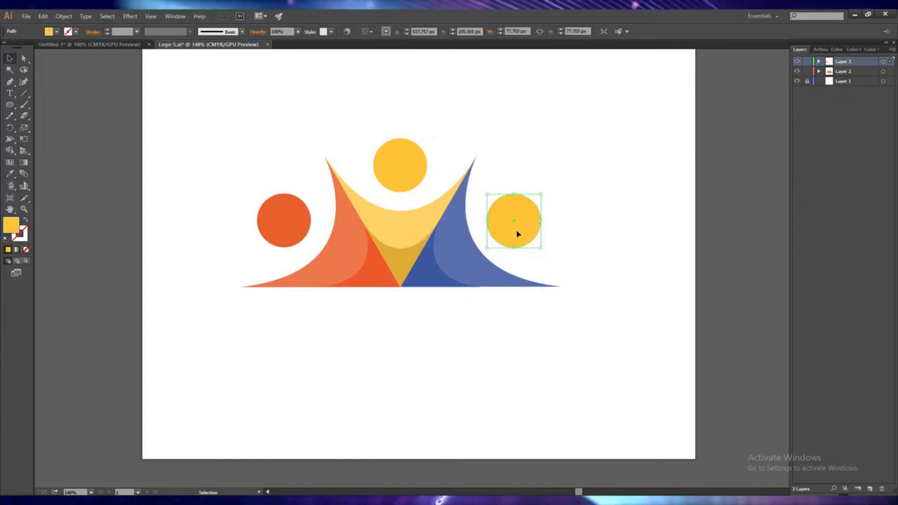
click(460, 279)
double_click(10, 232)
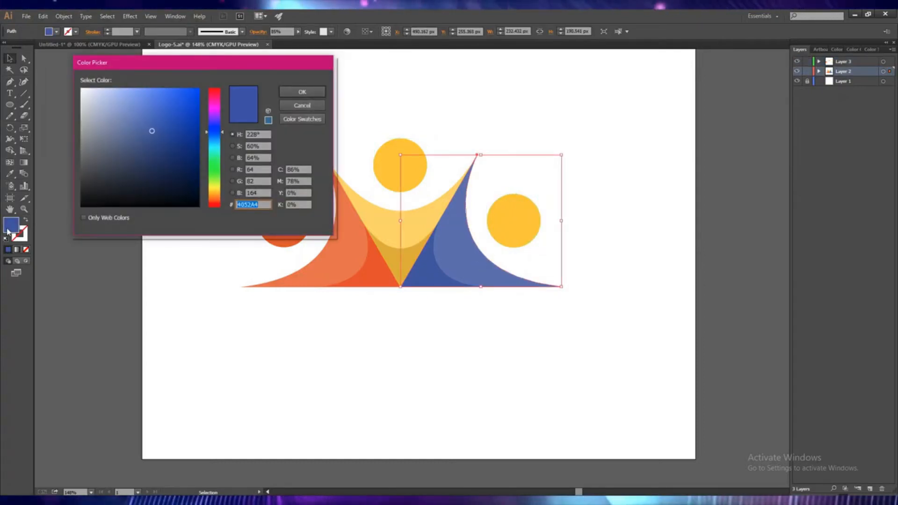
click(290, 105)
click(528, 234)
double_click(11, 228)
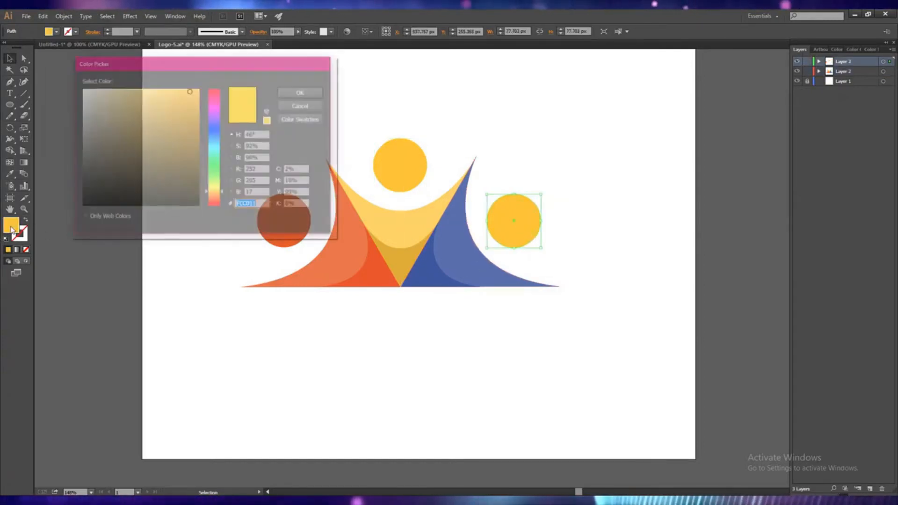
click(288, 93)
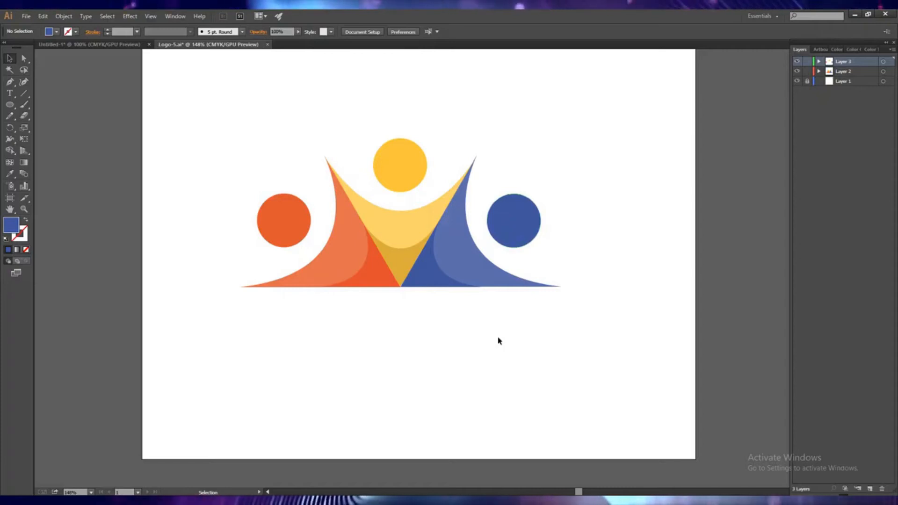
- Check the alignment of the orange and blue circles' lower edges with a temporary horizontal ruler guide, and remove it
key(ctrl+r)
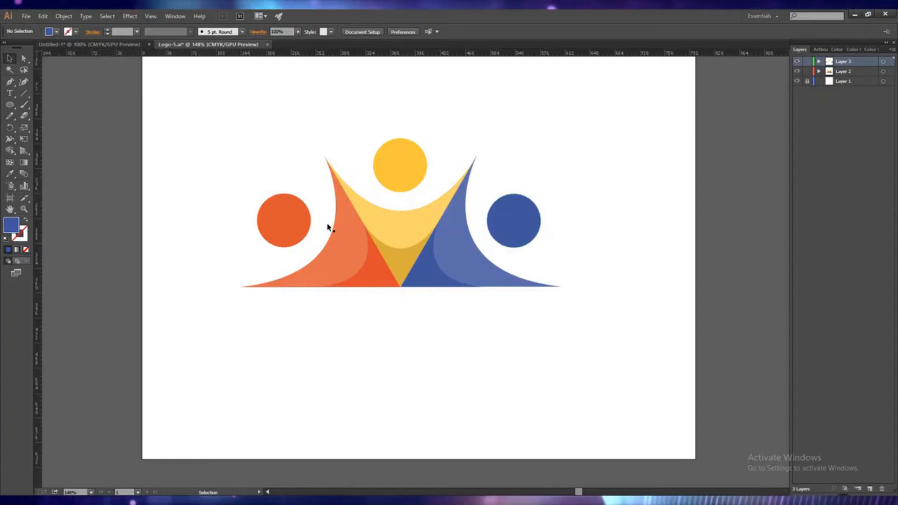
drag(371, 53, 380, 251)
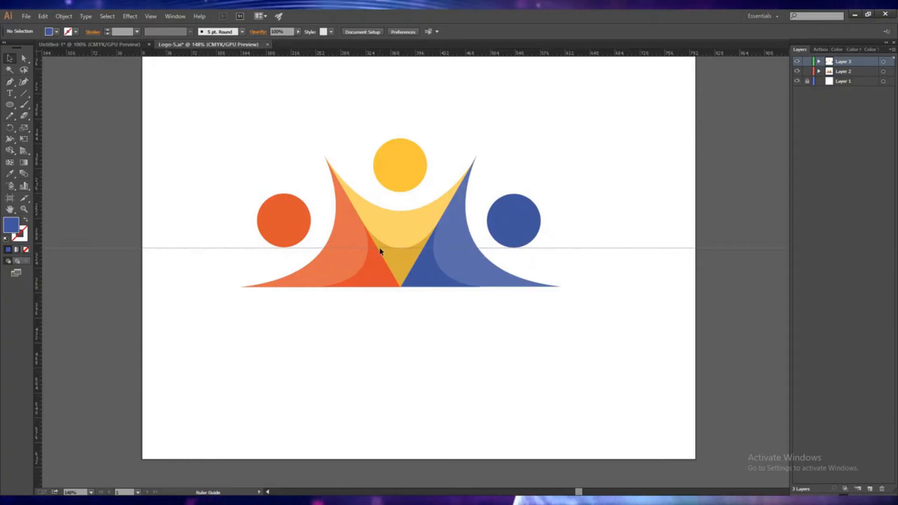
drag(379, 251, 397, 52)
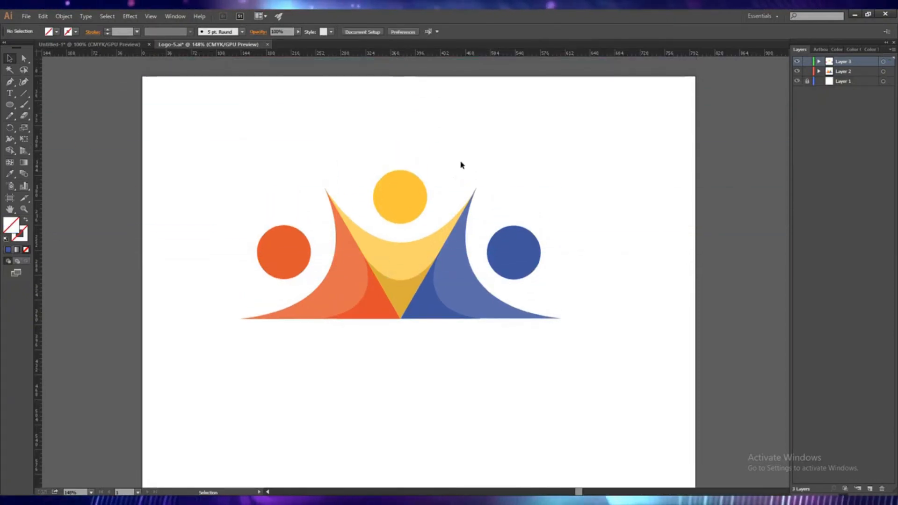
scroll(592, 297, down, 2)
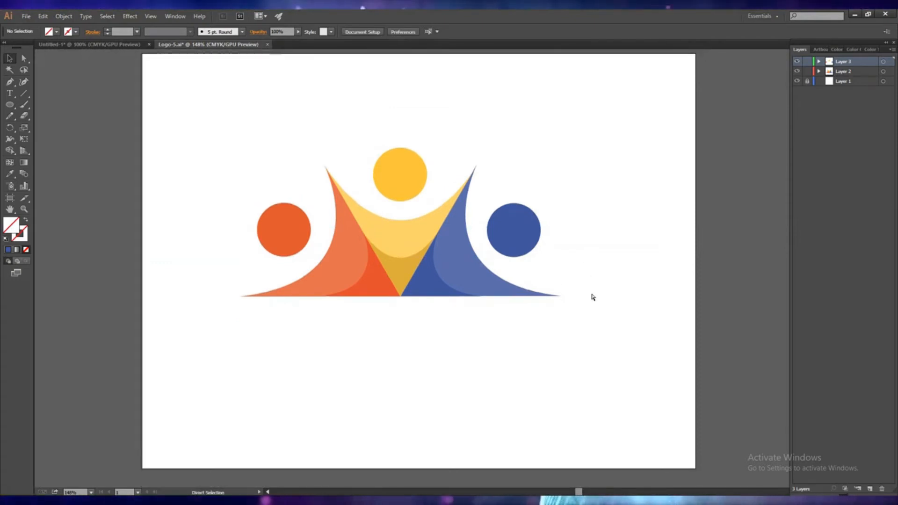
drag(579, 492, 578, 491)
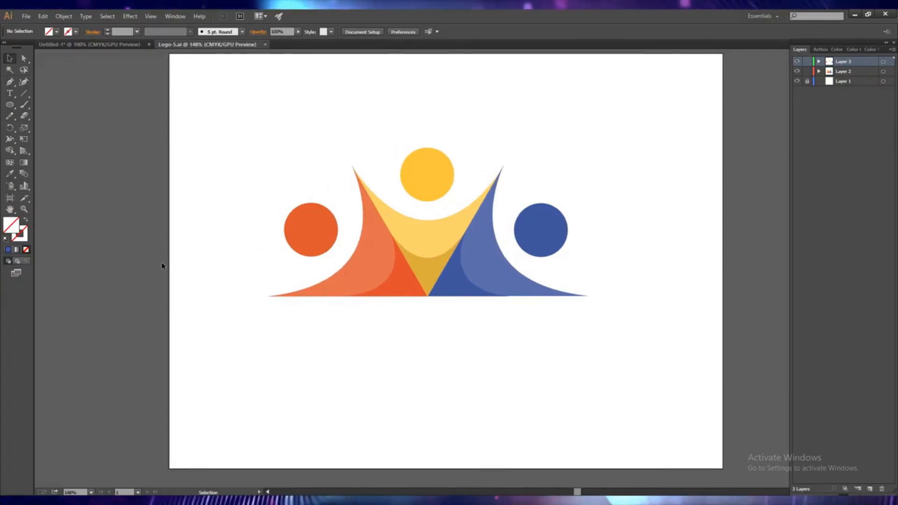
- Add a new layer and place the black text "COMPANY LOGO" below the emblem
click(869, 489)
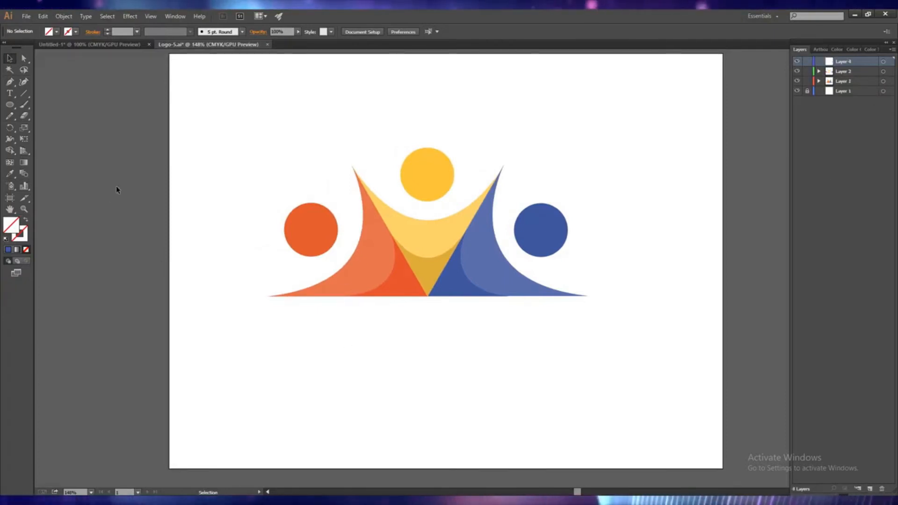
double_click(12, 226)
click(292, 94)
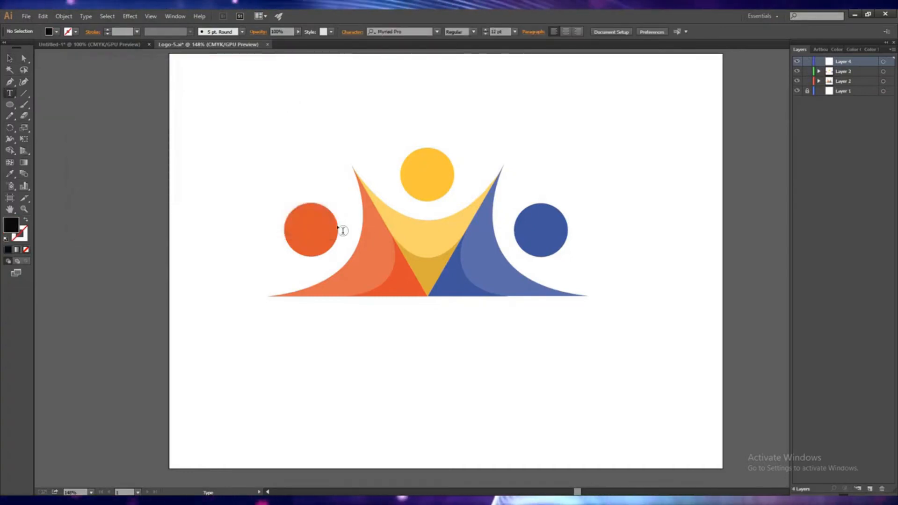
click(295, 346)
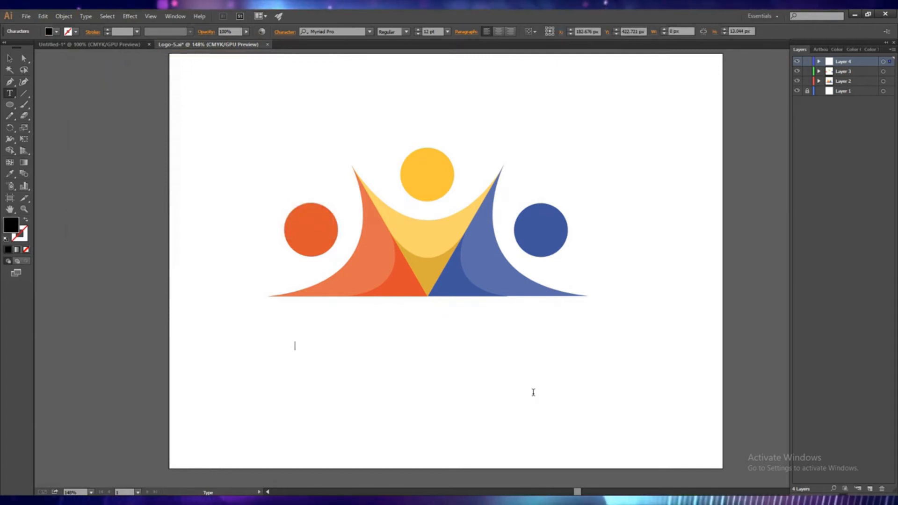
text(COMPANY)
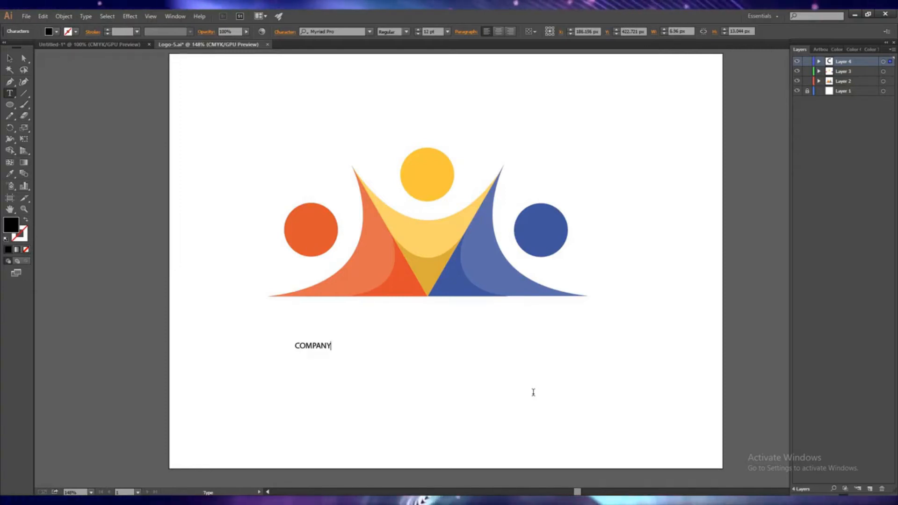
text(LOGO)
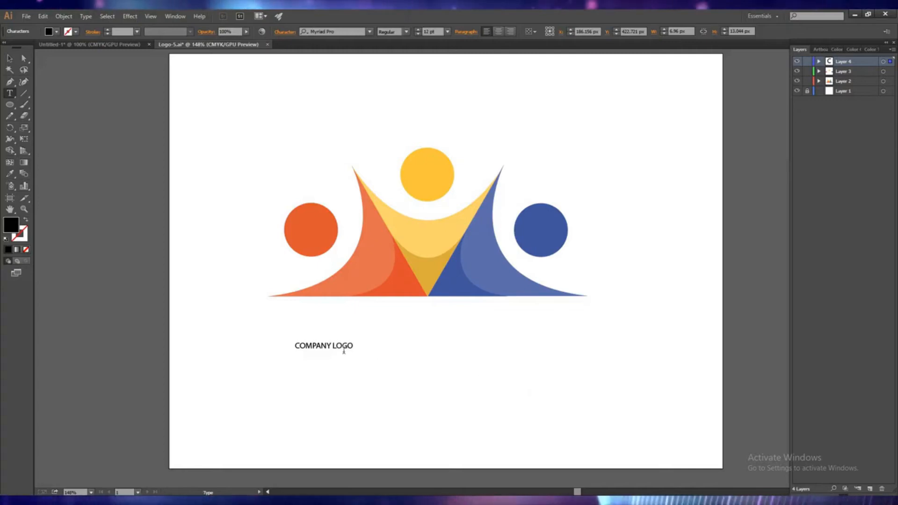
- Set the whole "COMPANY LOGO" text to 45 pt and the Bold style
drag(294, 346, 354, 346)
click(419, 31)
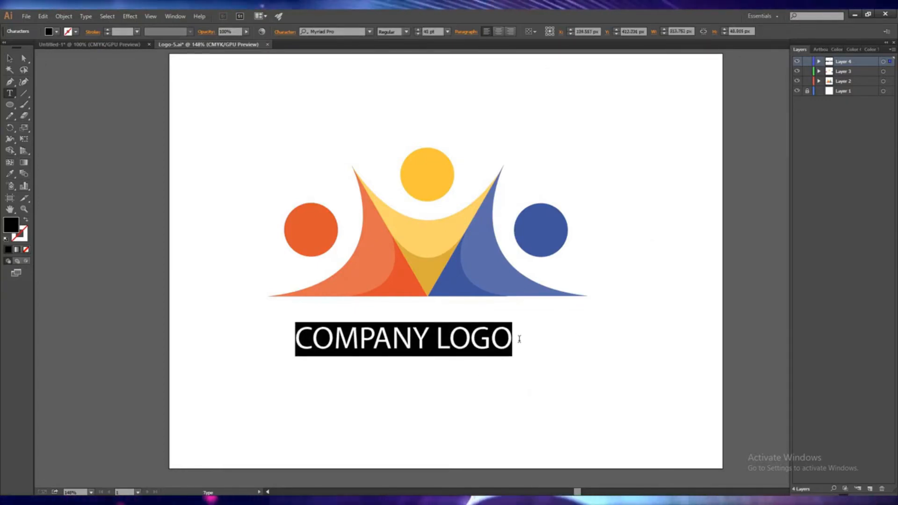
click(439, 336)
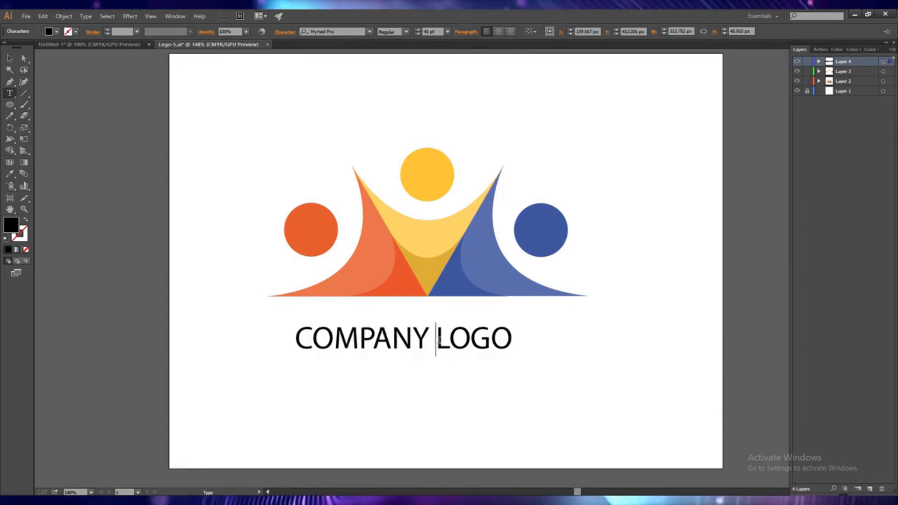
drag(296, 338, 507, 339)
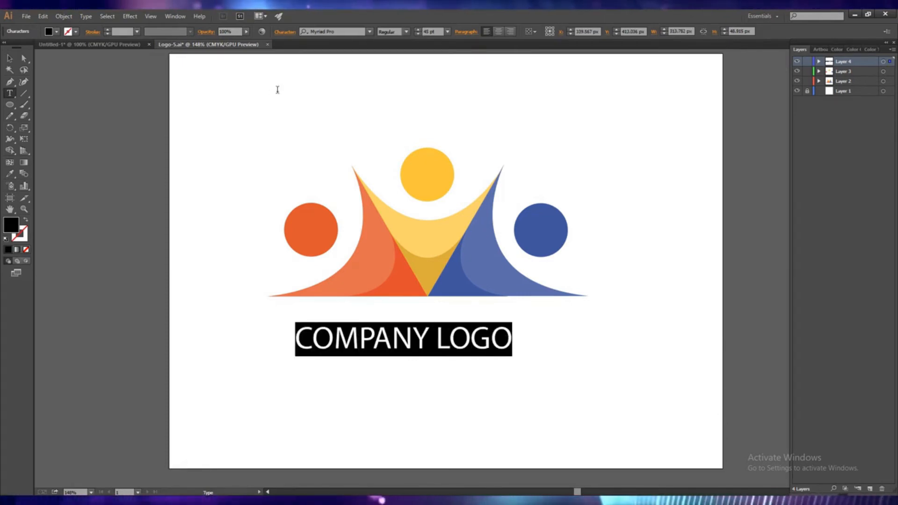
click(405, 32)
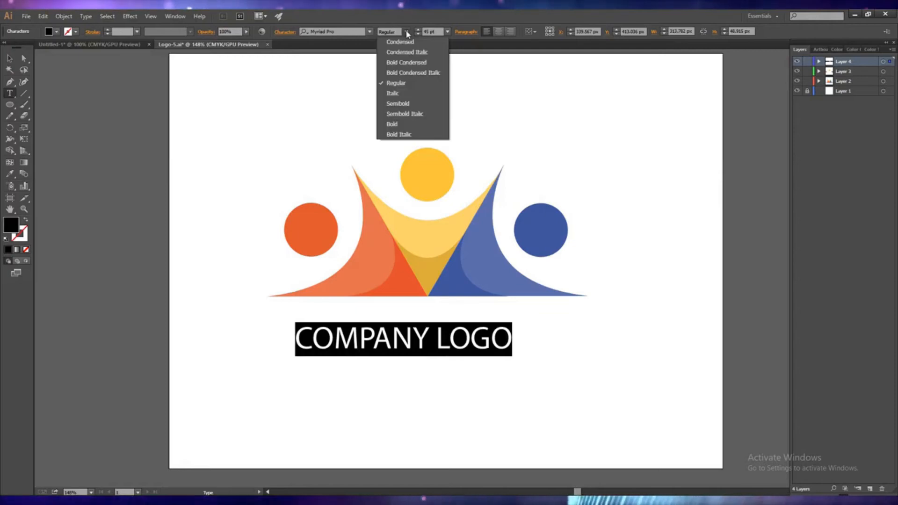
click(394, 124)
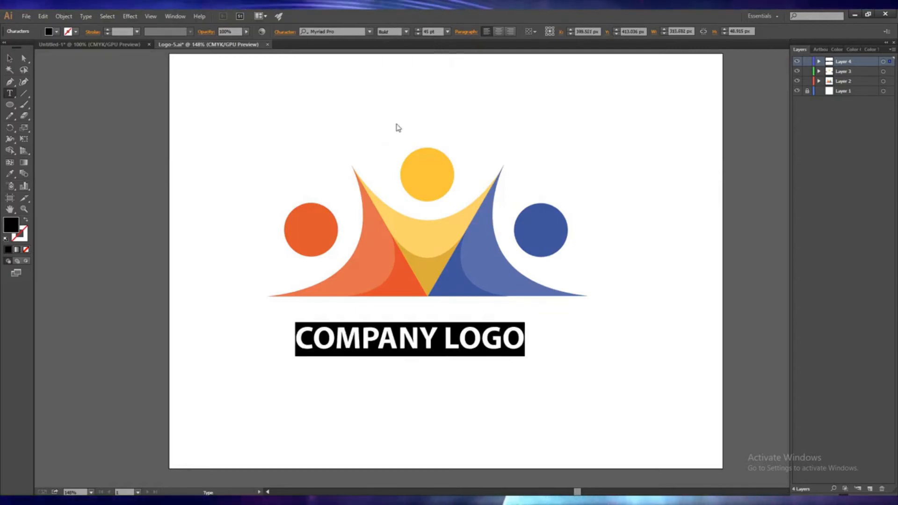
- Try several decorative fonts on the "COMPANY LOGO" text, including Rosewood Std and Ravie
click(369, 32)
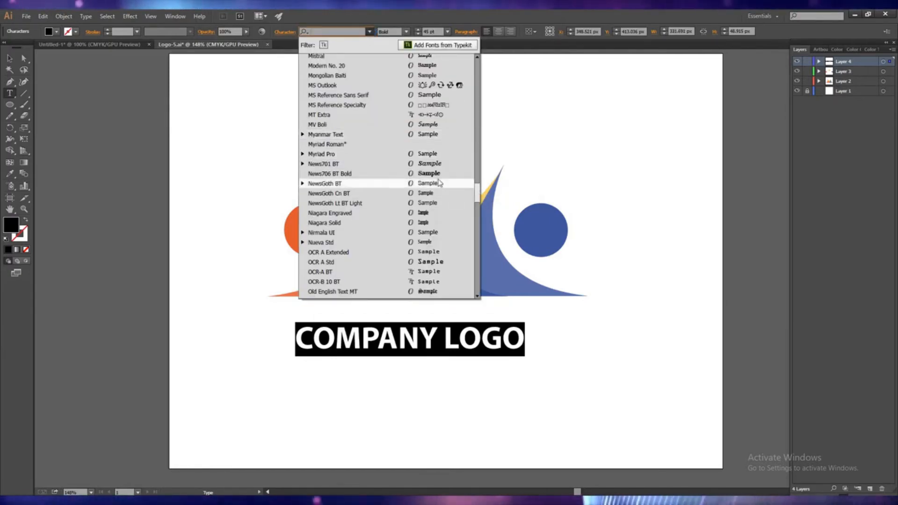
click(337, 184)
click(369, 31)
drag(477, 194, 479, 214)
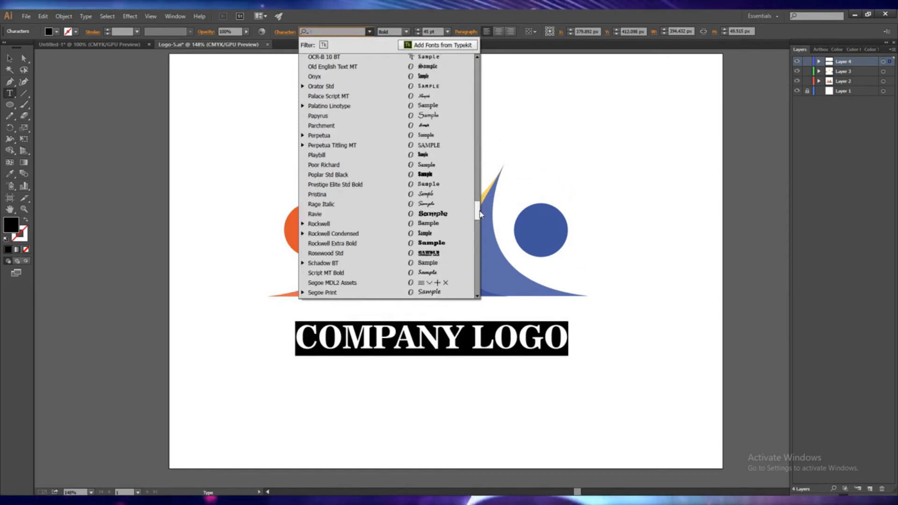
click(435, 253)
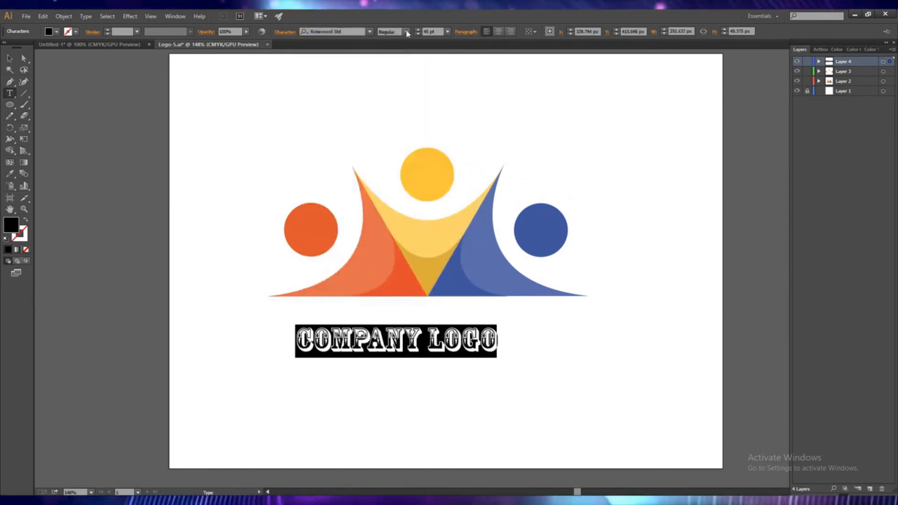
click(369, 31)
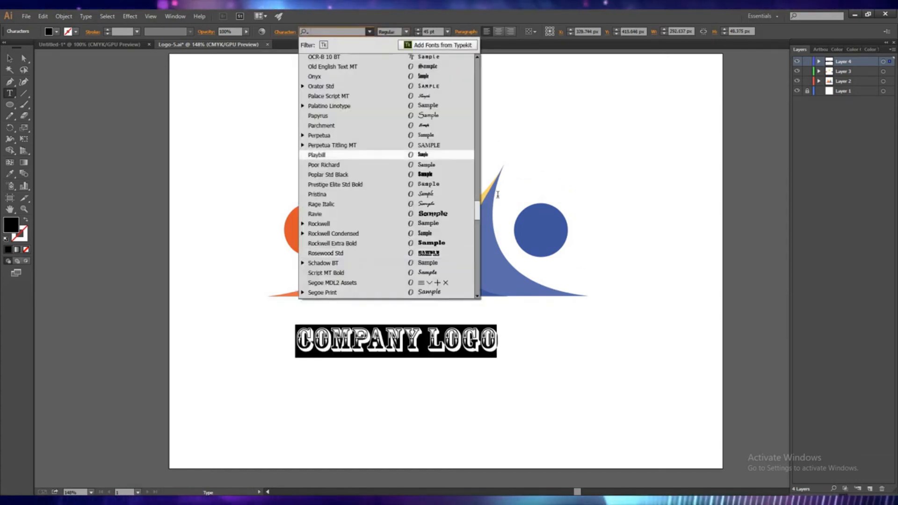
click(444, 213)
- Set the "COMPANY LOGO" text in the Swis721 BlkCn BT Black font
click(369, 32)
drag(477, 215, 476, 230)
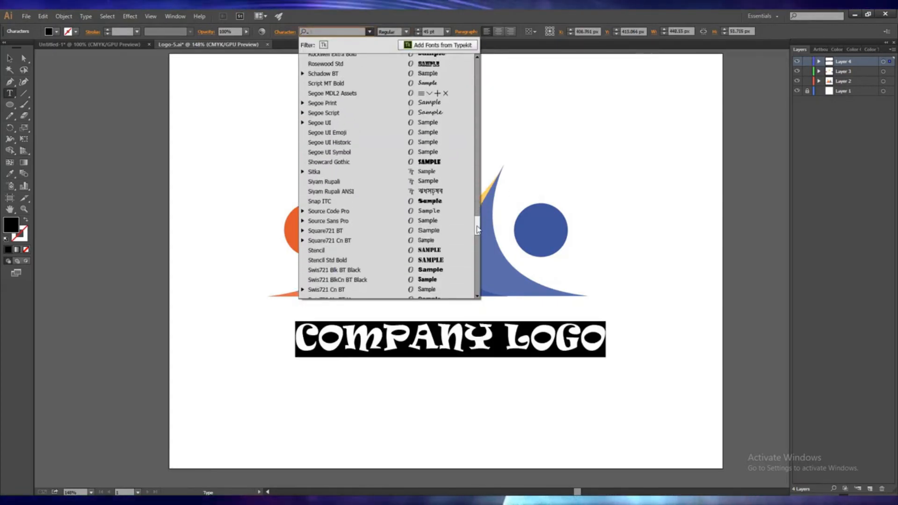
click(433, 281)
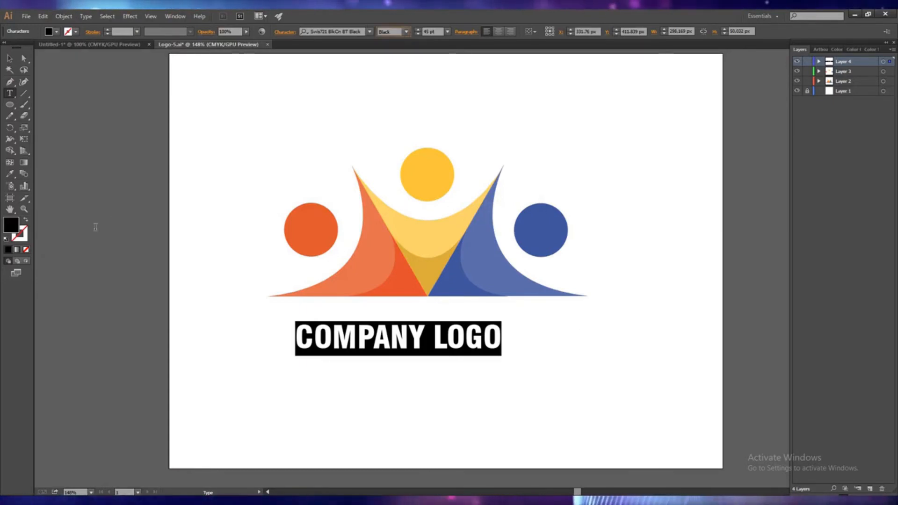
- Fill only the word "COMPANY" with the near-black colour 0C0C0C
drag(296, 338, 423, 335)
double_click(21, 223)
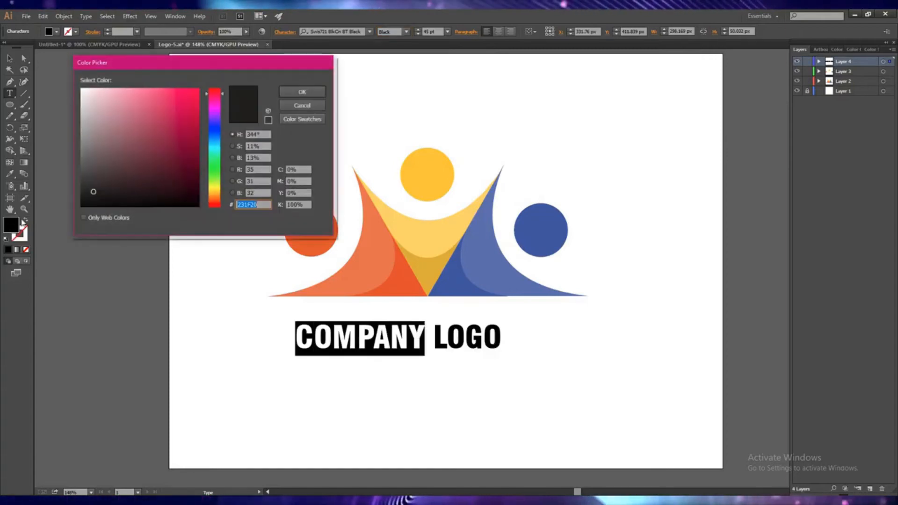
click(83, 179)
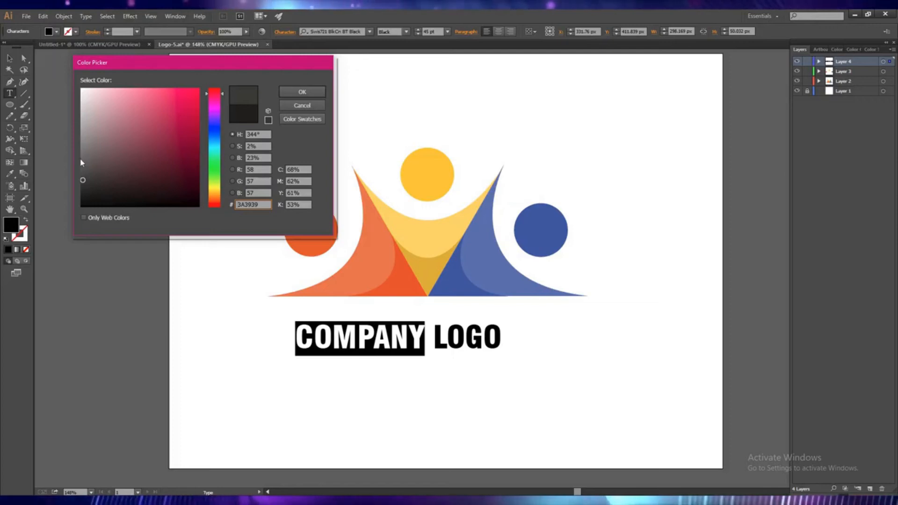
click(82, 159)
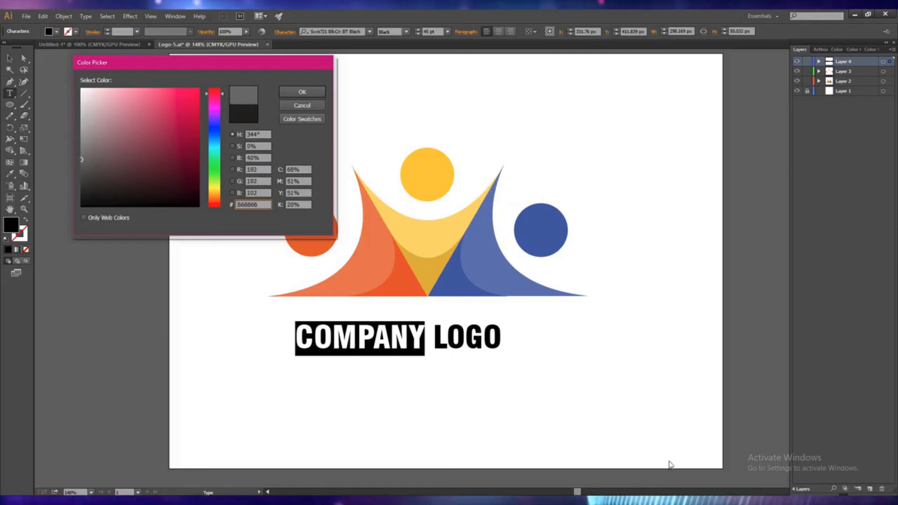
click(81, 201)
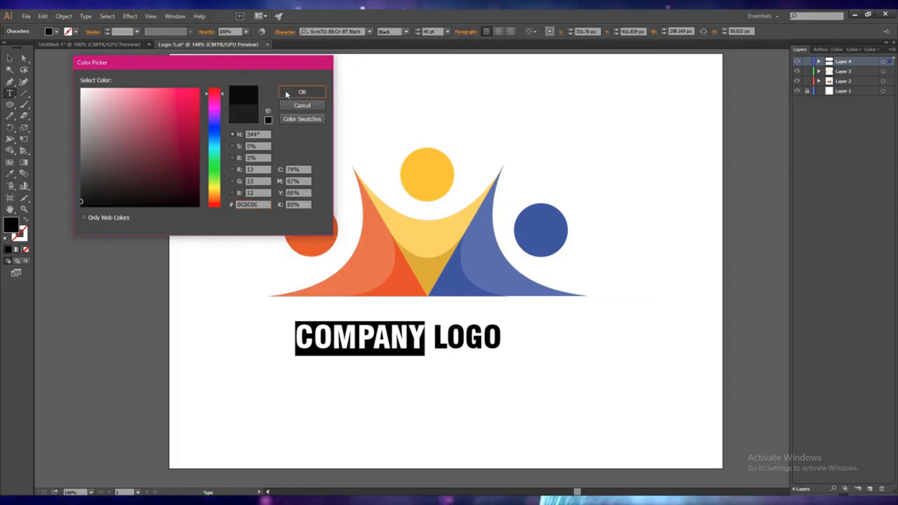
click(301, 92)
- Try Stencil on the word "LOGO" and settle on the Tw Cen MT Condensed Extra Bold font for it
key(Right)
key(Right)
key(shift+Right)
key(shift+Right)
key(shift+Right)
key(shift+Right)
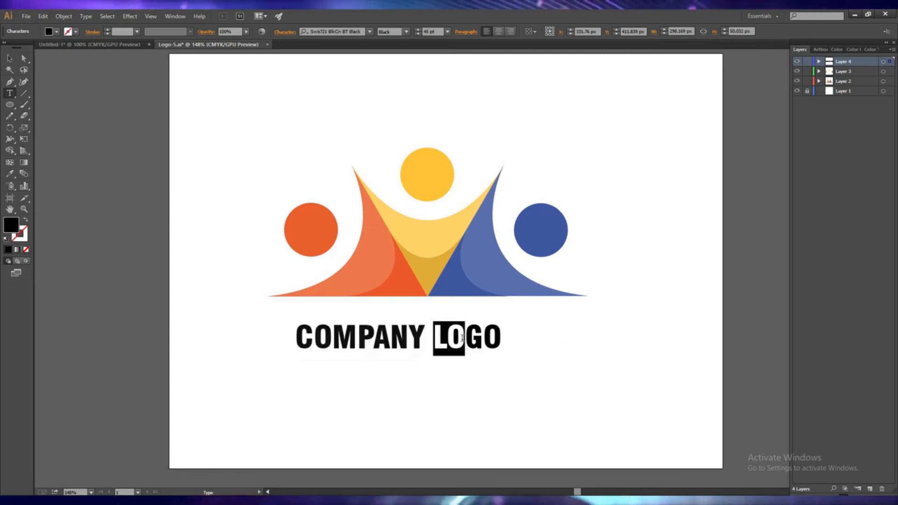
click(369, 33)
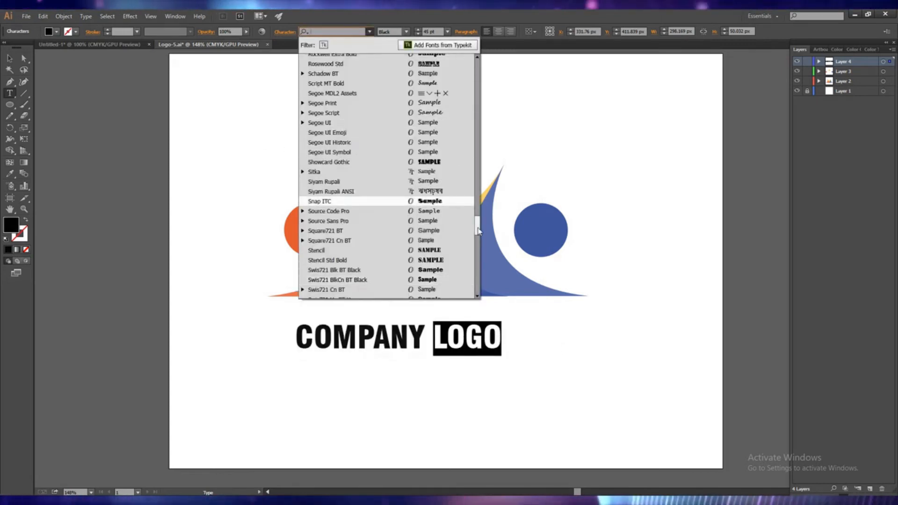
click(439, 253)
click(369, 32)
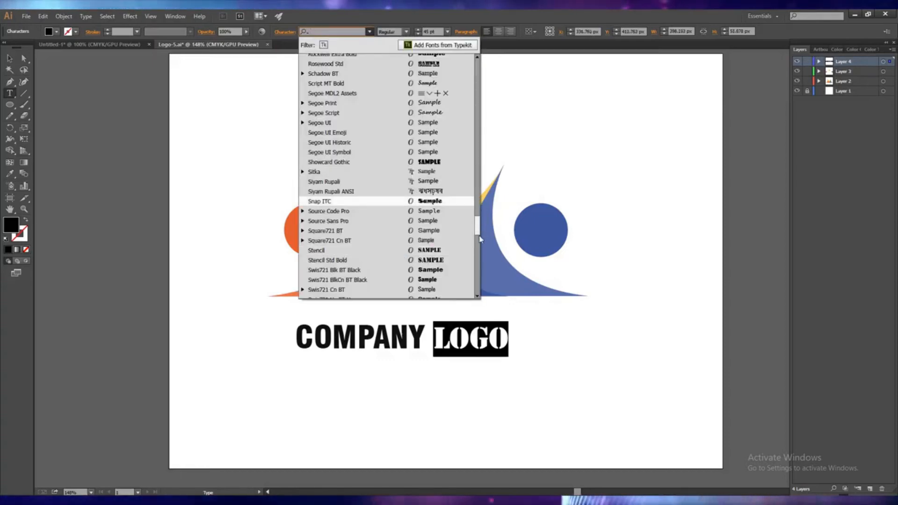
scroll(481, 239, down, 5)
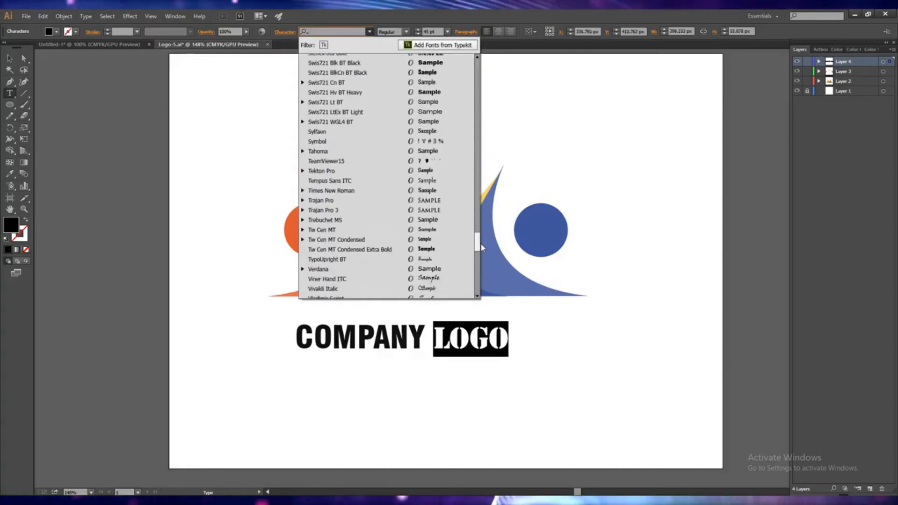
click(420, 252)
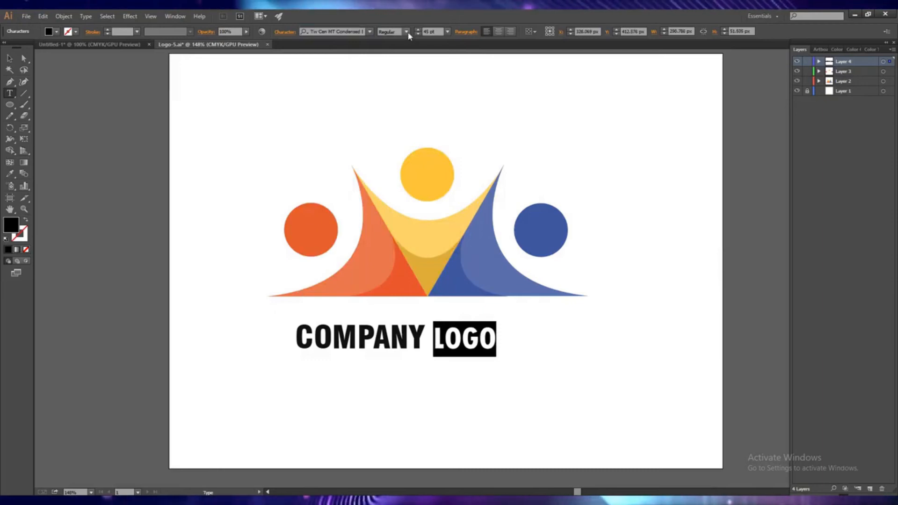
- Try the Rockwell Extra Bold font on the word "LOGO"
click(370, 31)
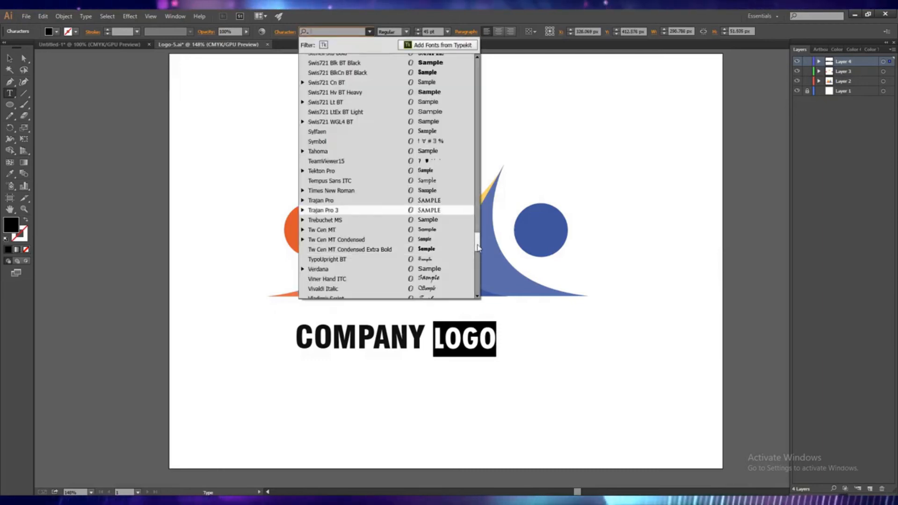
drag(478, 247, 477, 223)
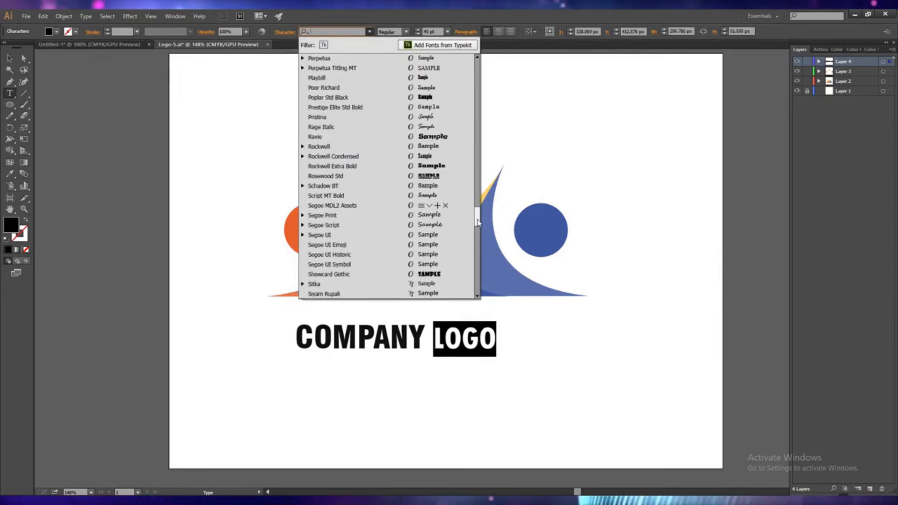
click(443, 167)
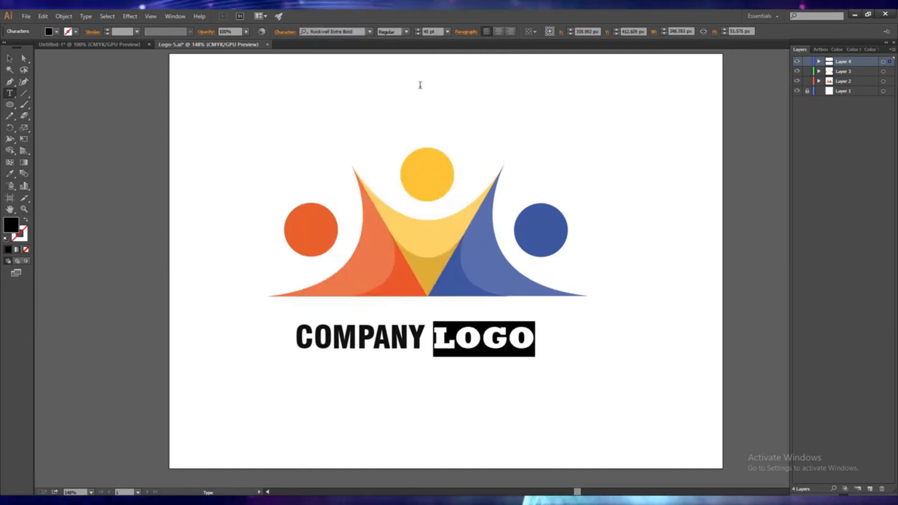
- Set the word "LOGO" in News701 BT Italic and fill it with the grey colour 515151
click(369, 32)
drag(479, 218, 480, 192)
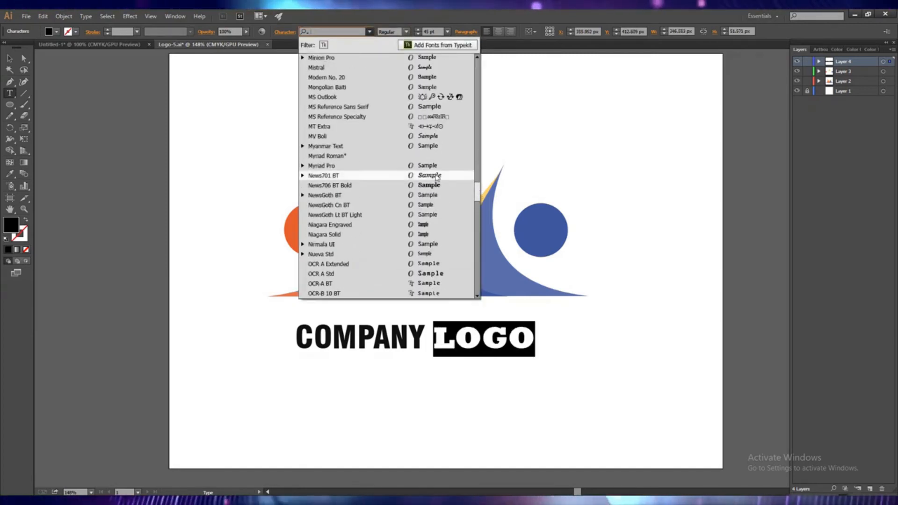
click(355, 175)
click(406, 31)
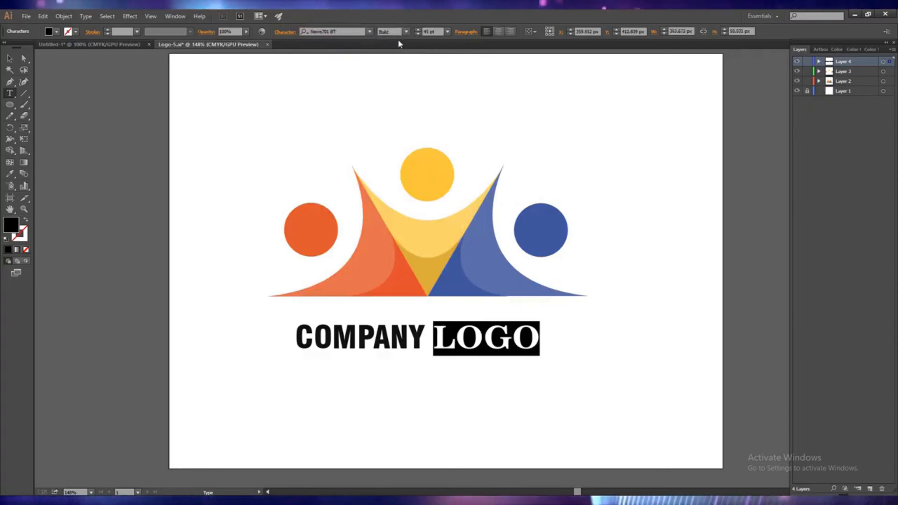
click(399, 42)
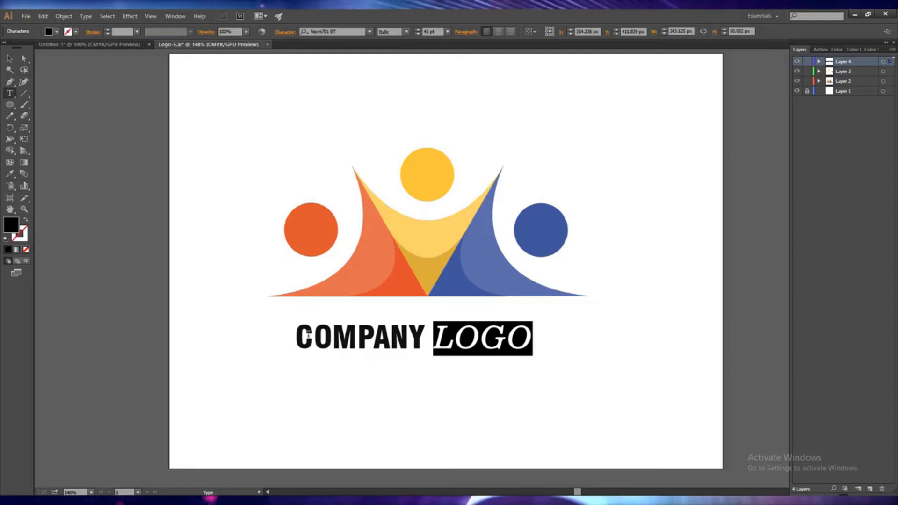
double_click(11, 225)
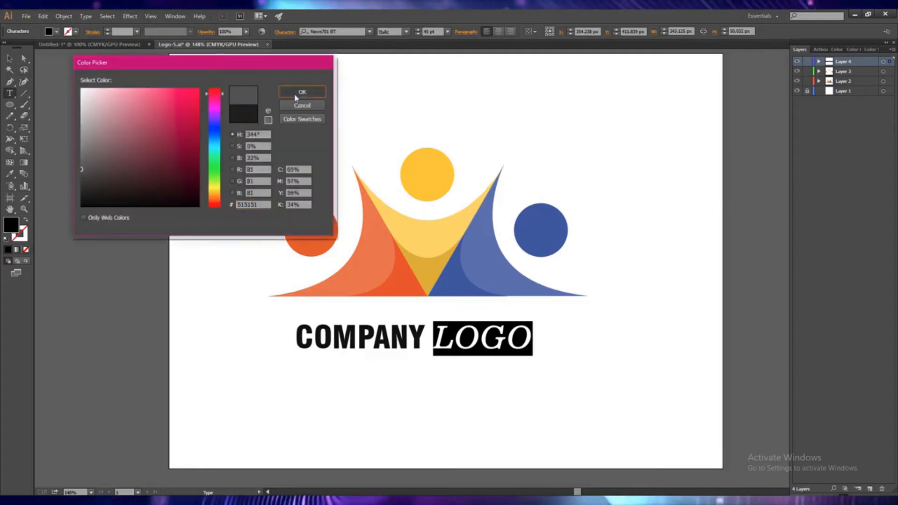
click(301, 92)
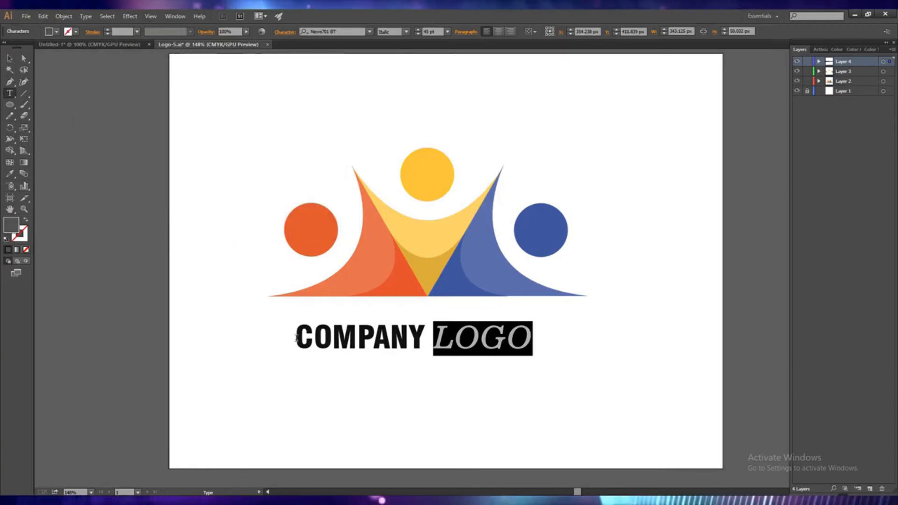
- Set the word "COMPANY" in Rockwell Condensed, comparing the Regular style and keeping Bold, and deselect the text
drag(297, 339, 423, 338)
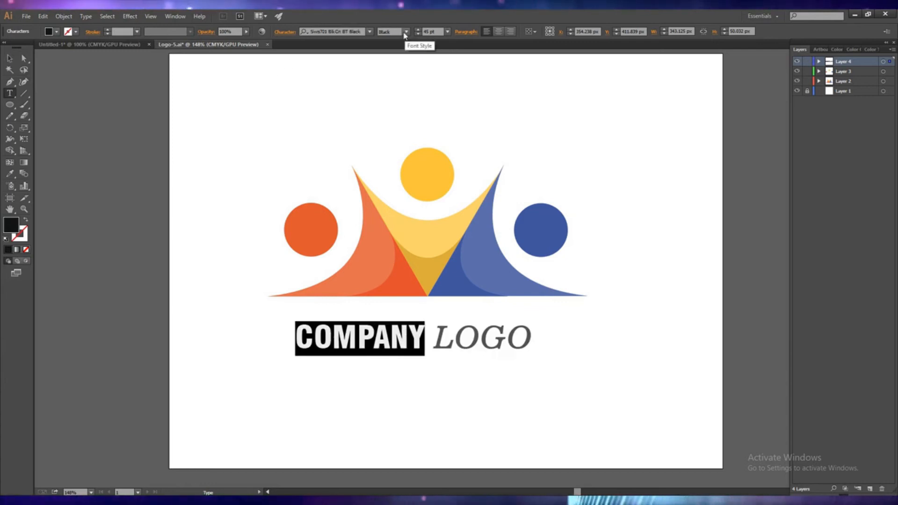
click(406, 32)
click(407, 32)
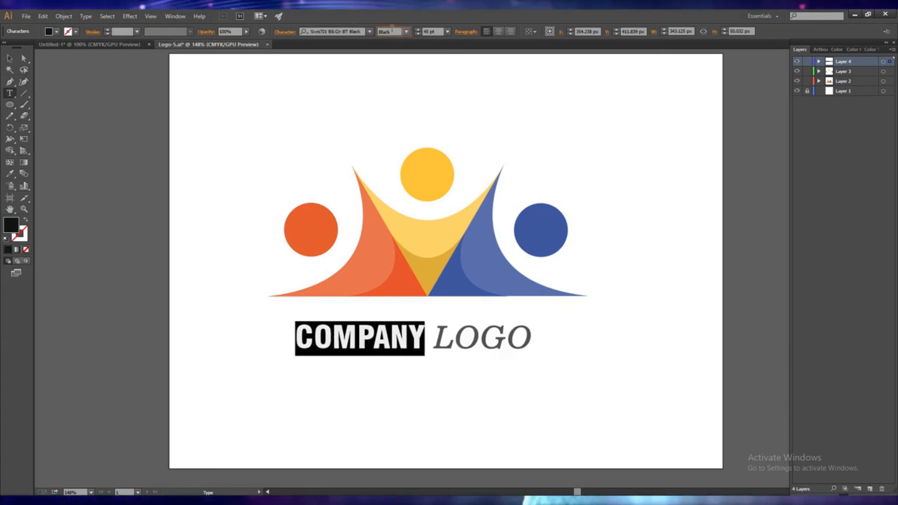
click(369, 31)
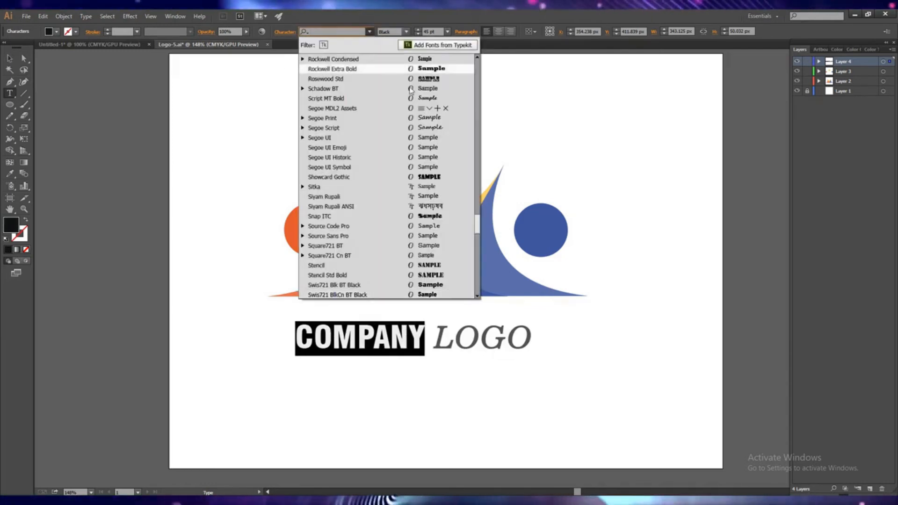
click(437, 62)
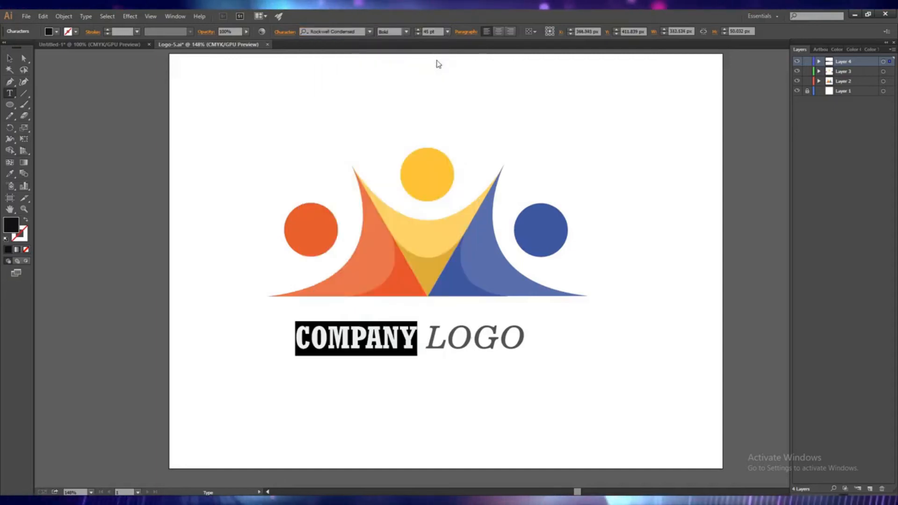
click(406, 32)
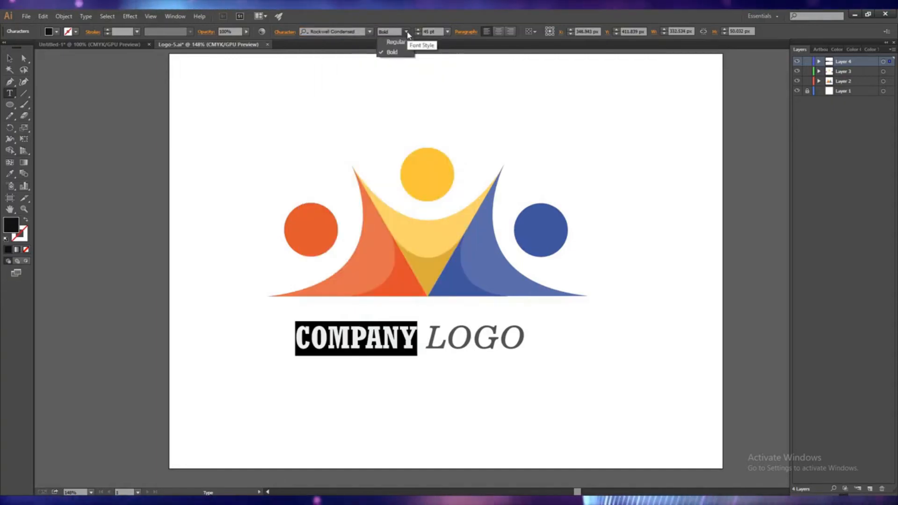
click(395, 42)
click(406, 32)
click(399, 54)
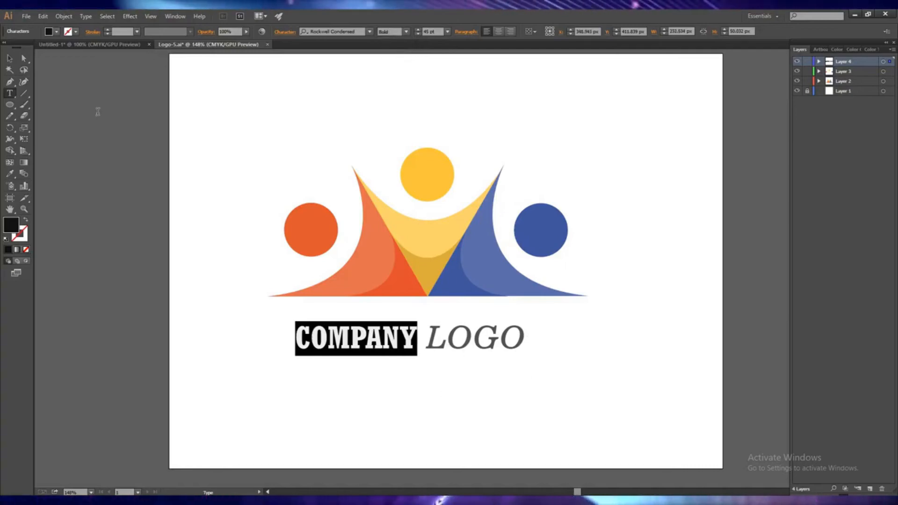
click(13, 62)
click(426, 393)
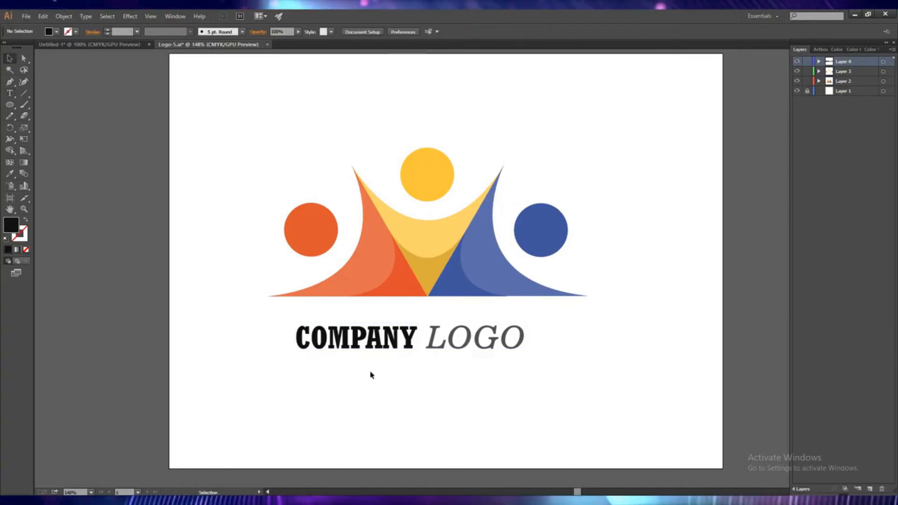
- Try the Magneto Bold font on the word "LOGO"
key(t)
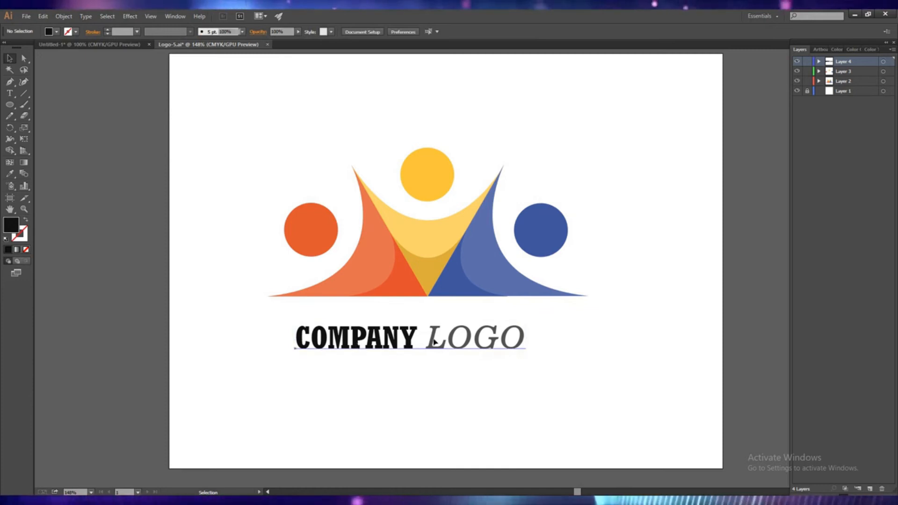
drag(523, 336, 426, 338)
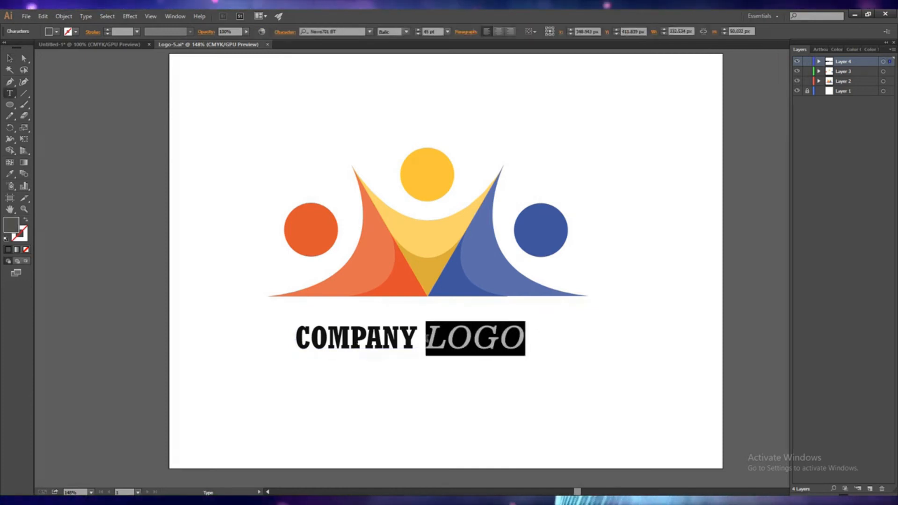
click(368, 31)
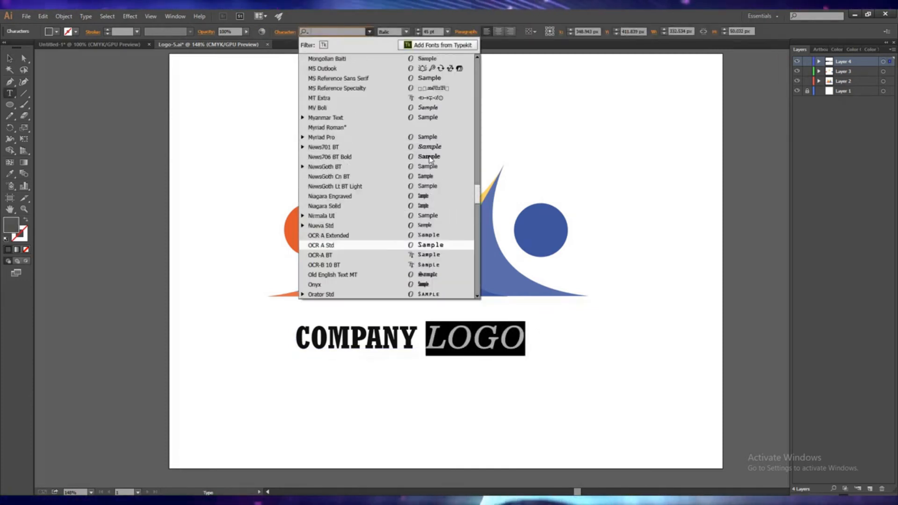
scroll(430, 159, up, 3)
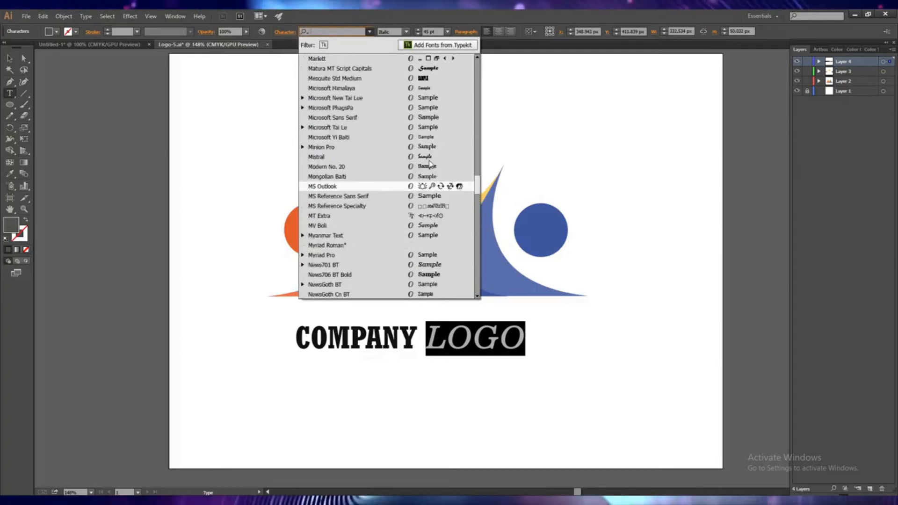
scroll(439, 140, up, 3)
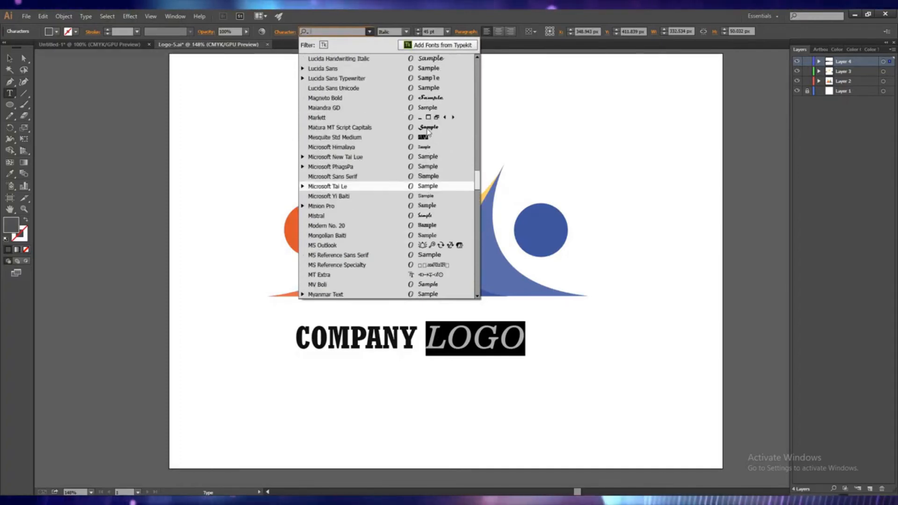
click(427, 129)
- Try Microsoft Sans Serif and MS Reference Sans Serif on the word "LOGO"
click(370, 32)
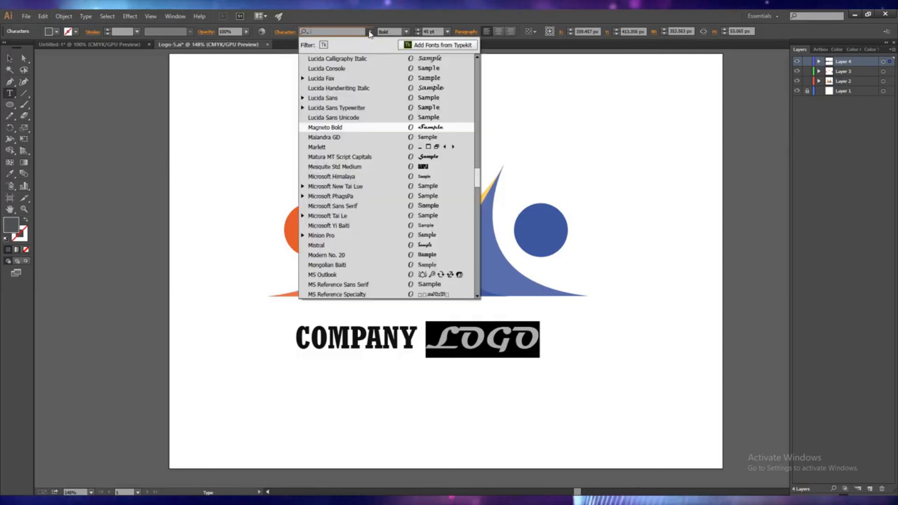
scroll(448, 172, up, 1)
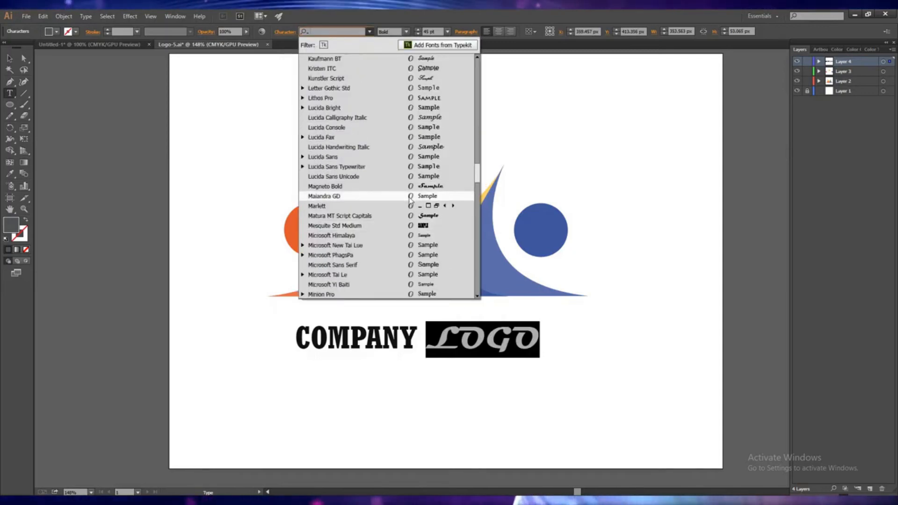
click(420, 265)
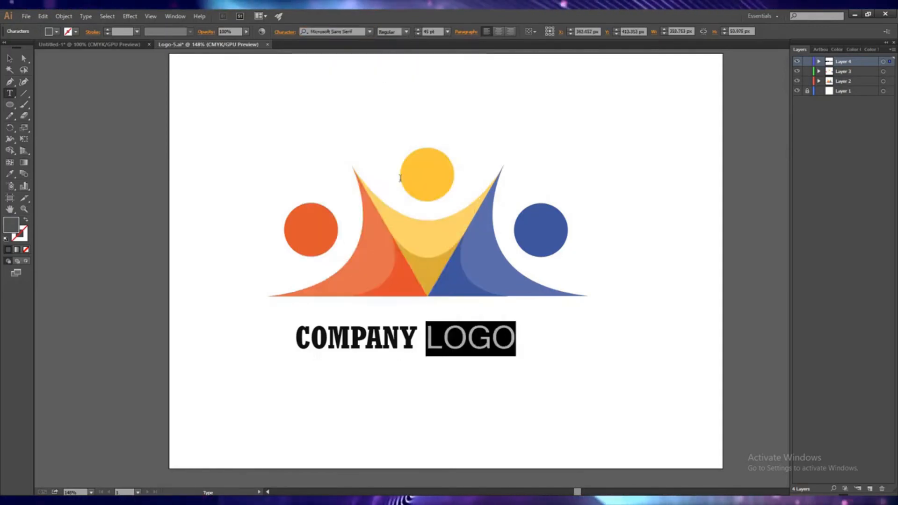
click(370, 32)
scroll(427, 227, down, 3)
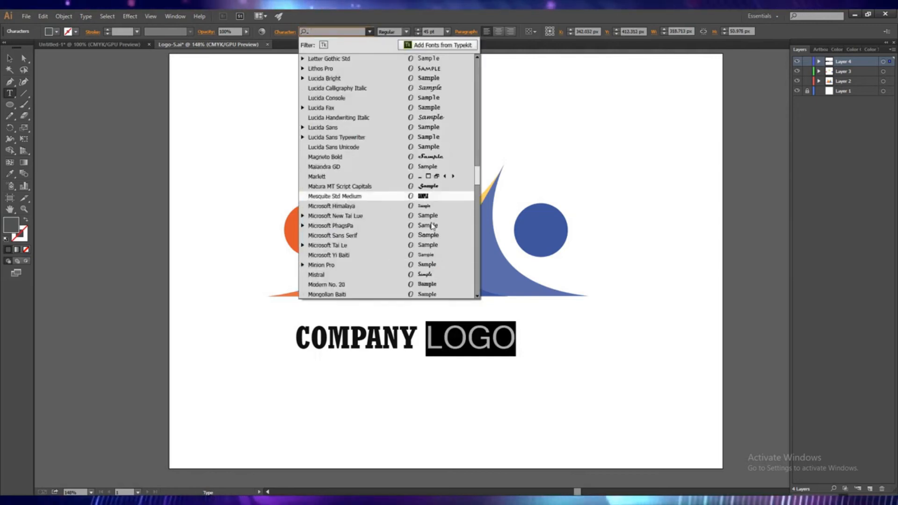
click(421, 290)
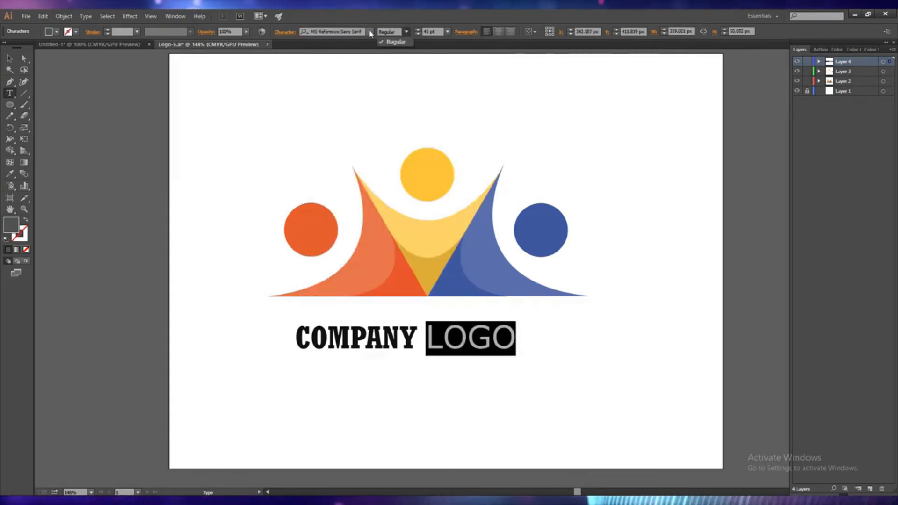
- Set the word "LOGO" in Myriad Pro, trying Semibold Italic and settling on the Bold Italic style
click(369, 32)
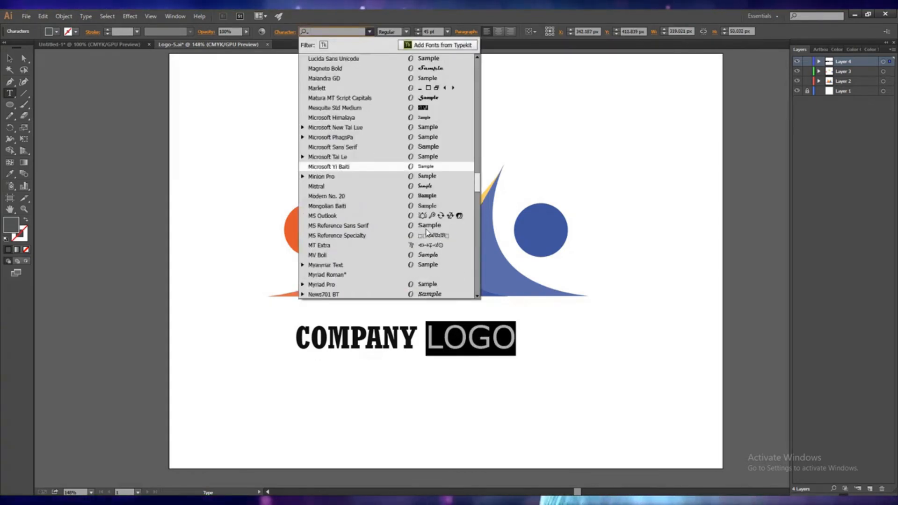
scroll(426, 232, down, 1)
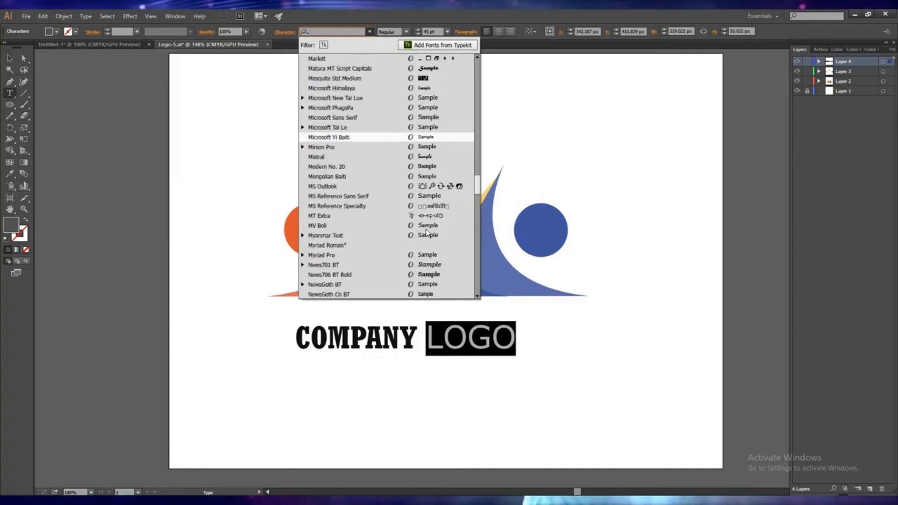
click(425, 256)
click(406, 32)
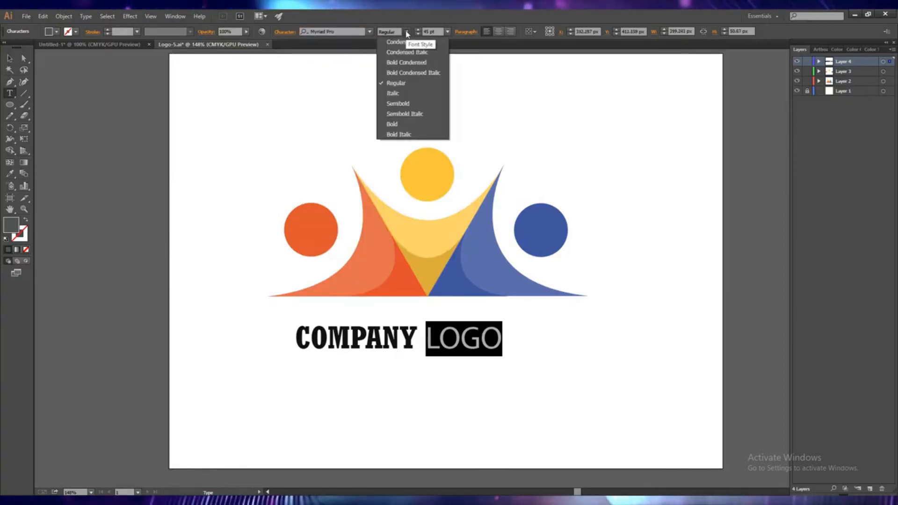
click(397, 113)
click(406, 32)
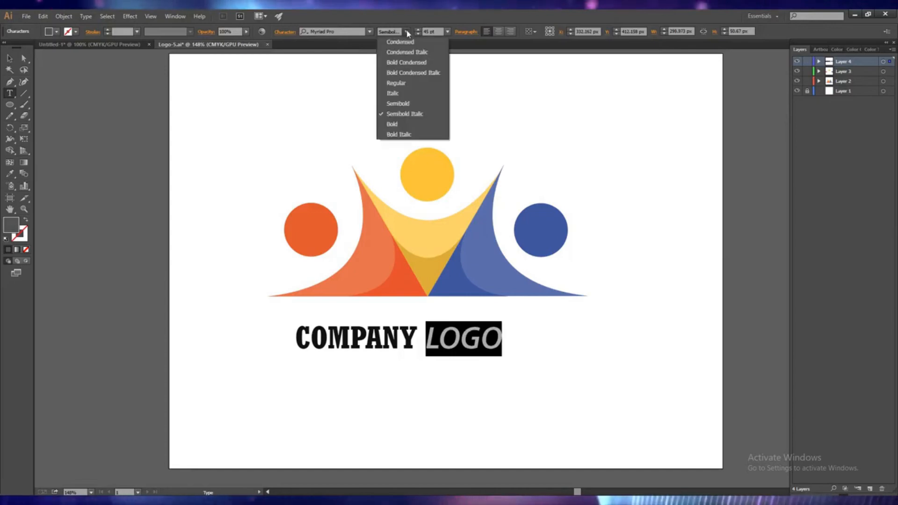
click(398, 134)
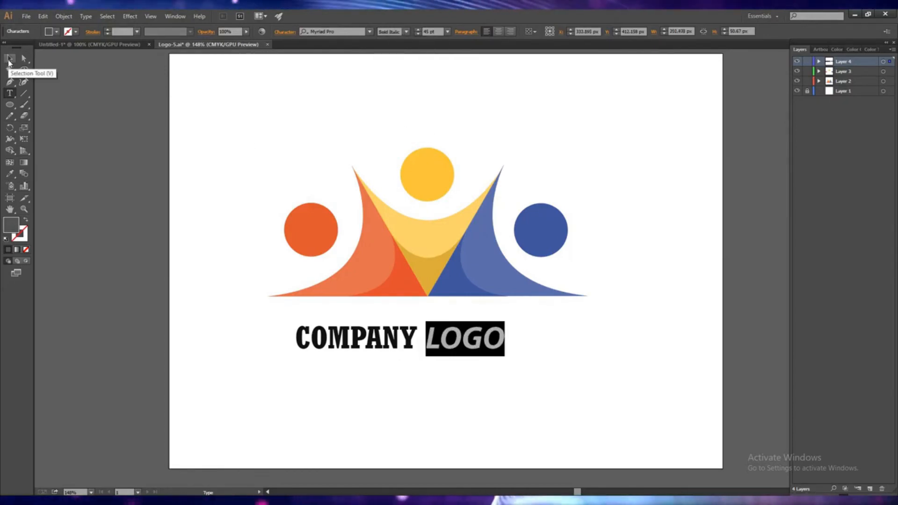
click(8, 62)
- Fill only the word "COMPANY" with the dark grey colour 3A3A3A
double_click(378, 341)
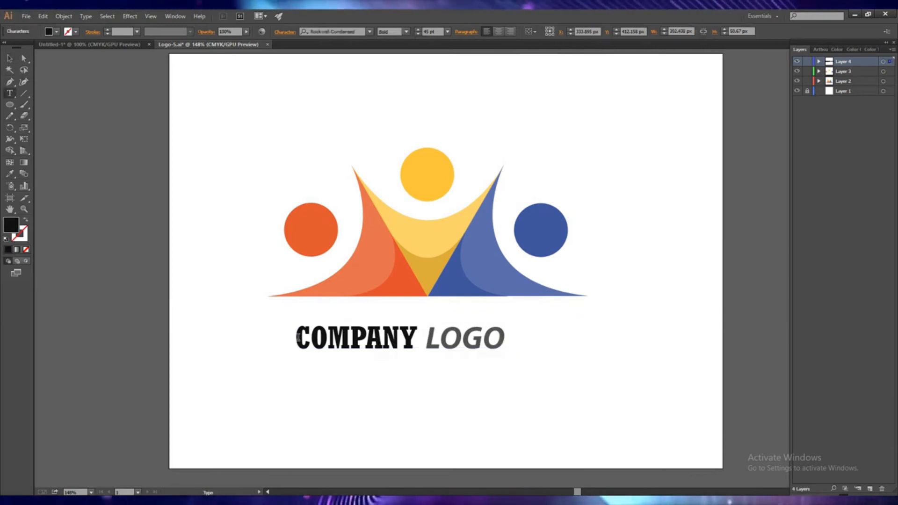
drag(295, 337, 417, 338)
double_click(11, 227)
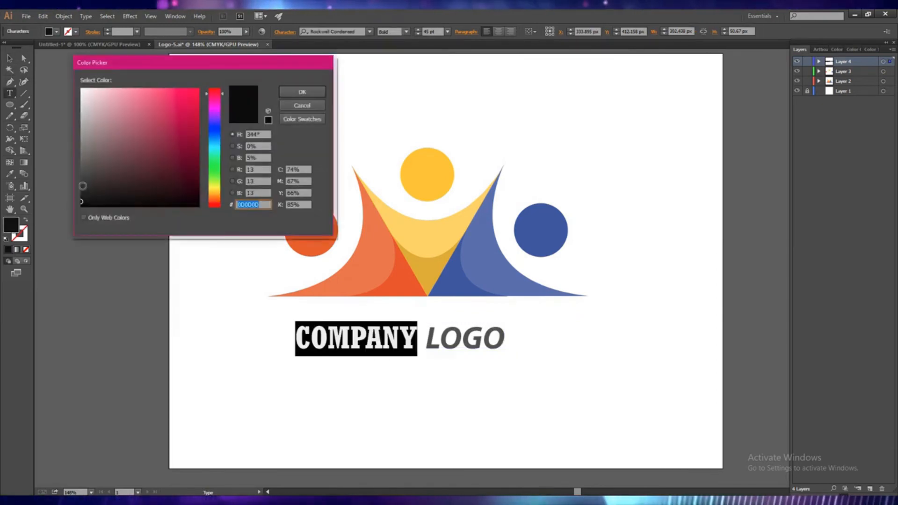
text(3A3A3A)
click(285, 91)
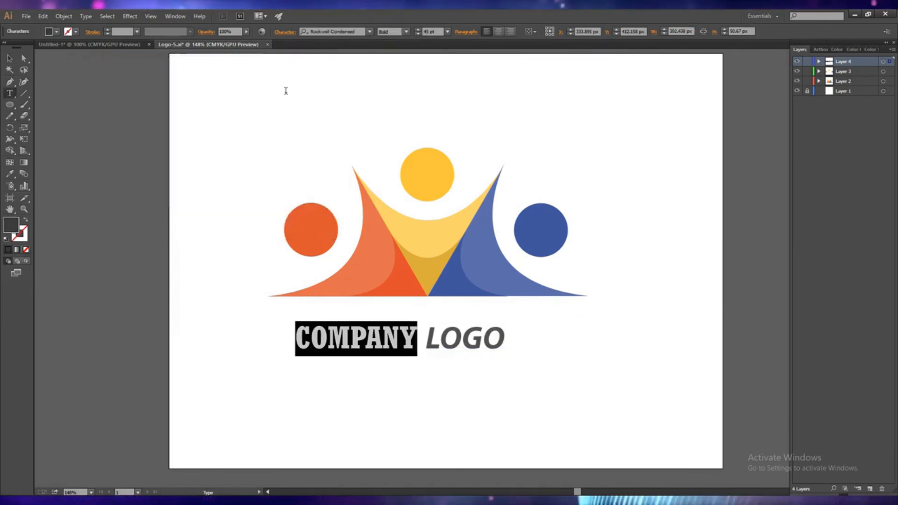
click(8, 60)
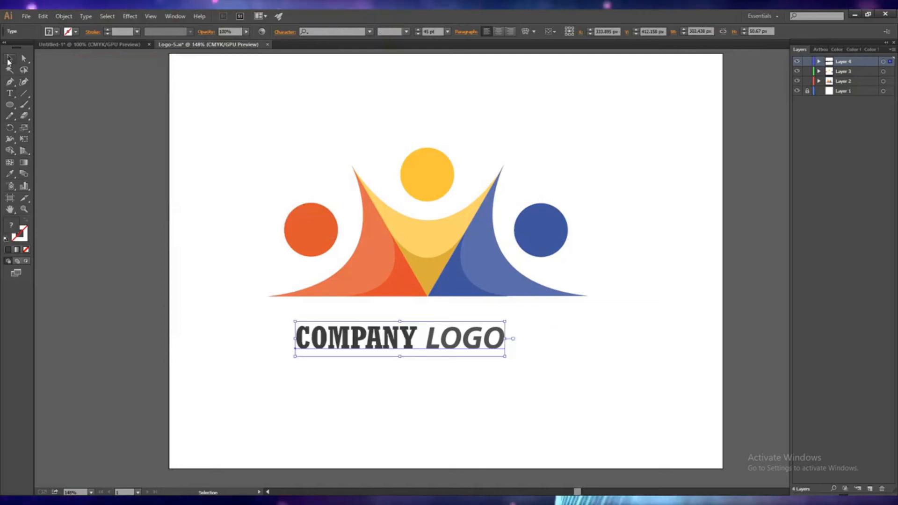
- Fill the word "COMPANY" with a near-black colour
double_click(304, 337)
drag(295, 338, 417, 338)
double_click(17, 230)
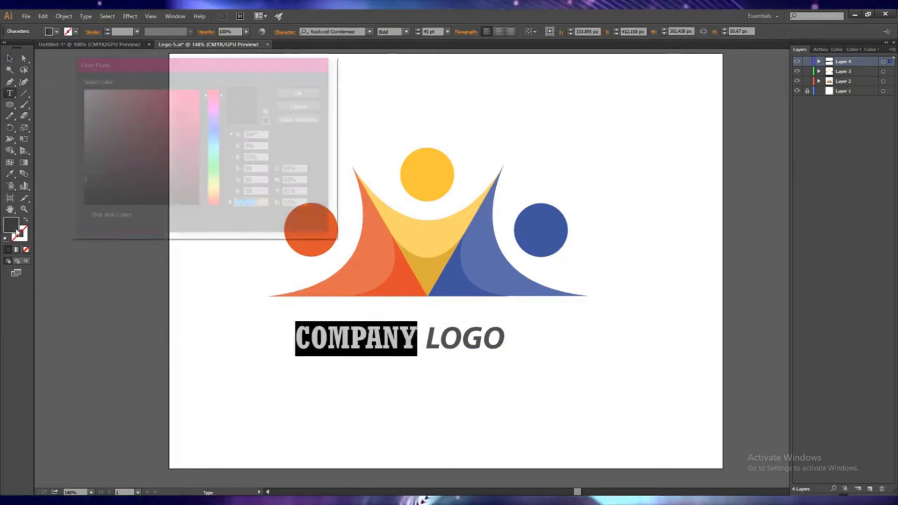
click(296, 94)
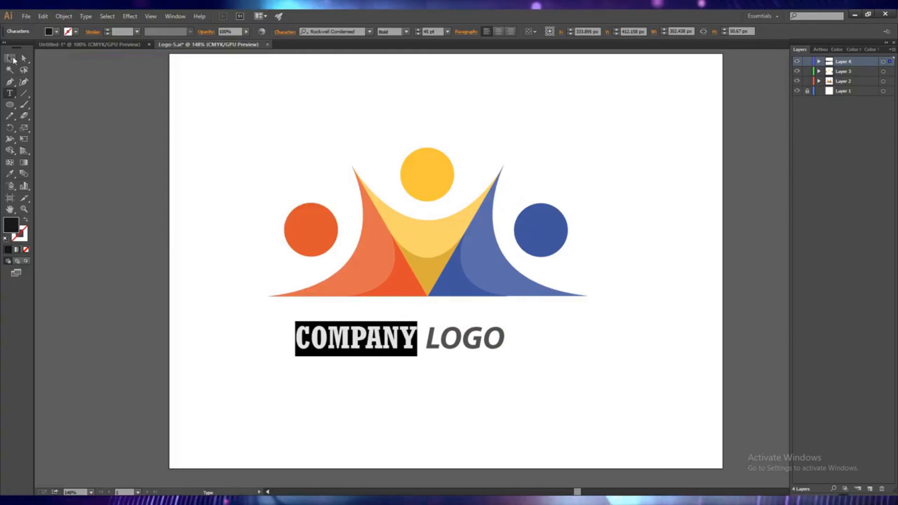
click(12, 59)
- Fill the word "LOGO" with the darker grey 3F3F3F
double_click(432, 338)
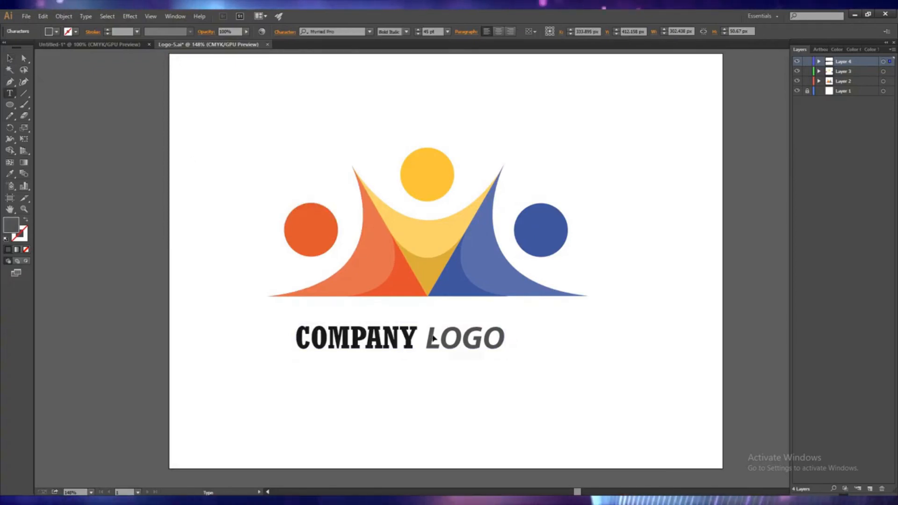
drag(426, 337, 497, 336)
double_click(15, 229)
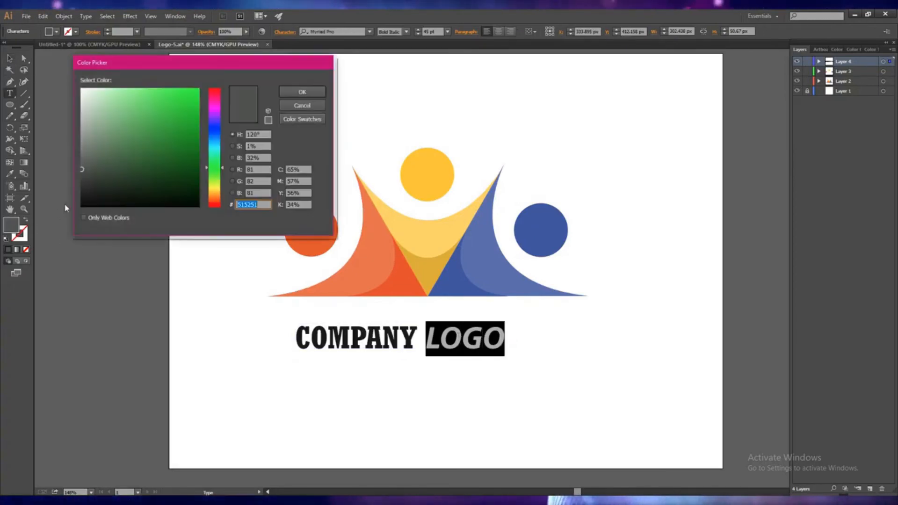
click(302, 92)
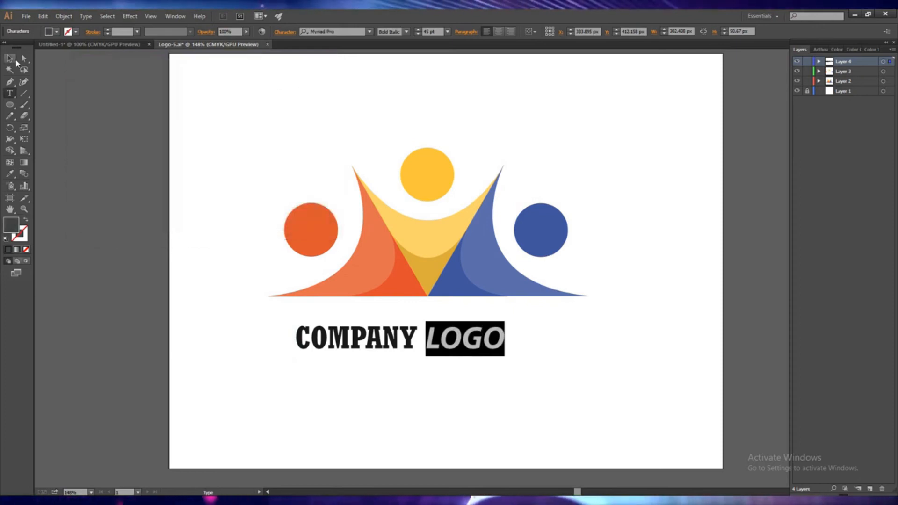
click(9, 58)
click(401, 386)
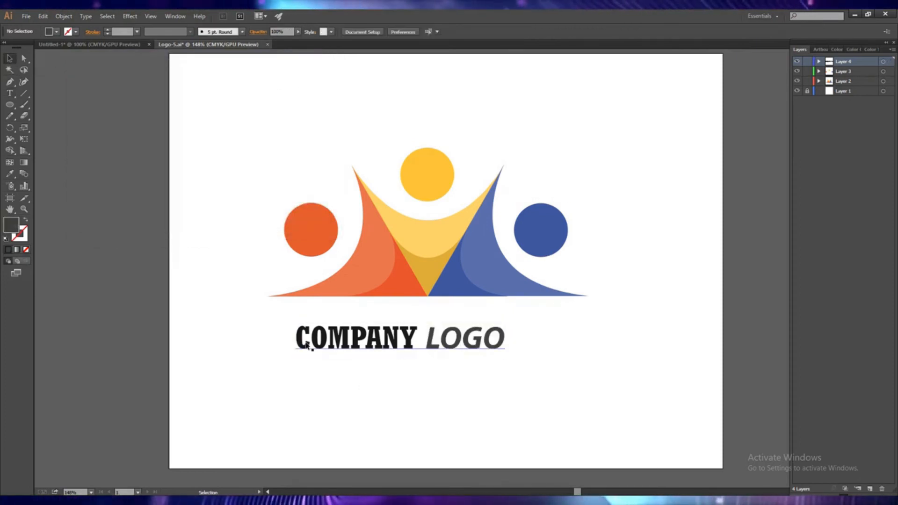
- Move the "COMPANY LOGO" text closer to the emblem, centred beneath it with a small gap
drag(379, 343, 404, 333)
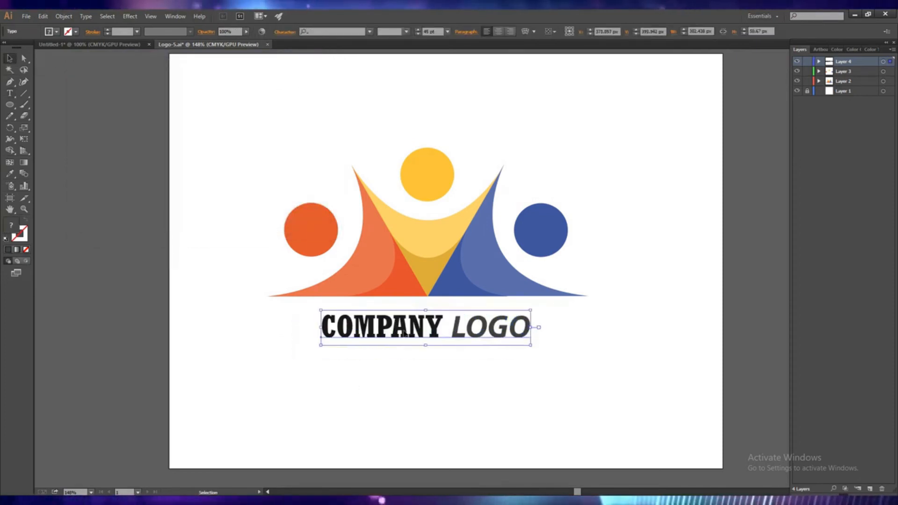
key(Down)
key(Down)
key(Down)
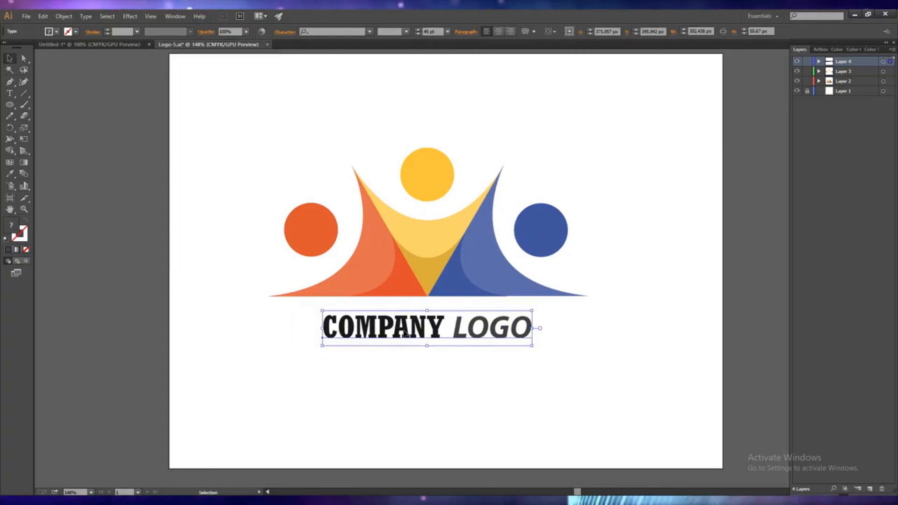
click(528, 401)
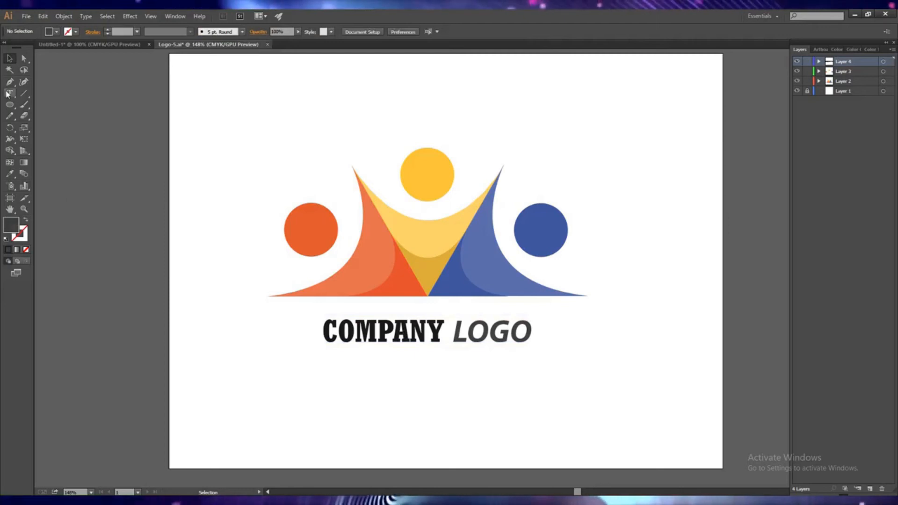
- Add a new layer and draw a thin rounded rectangle about 376 by 2 px below the company text
click(871, 489)
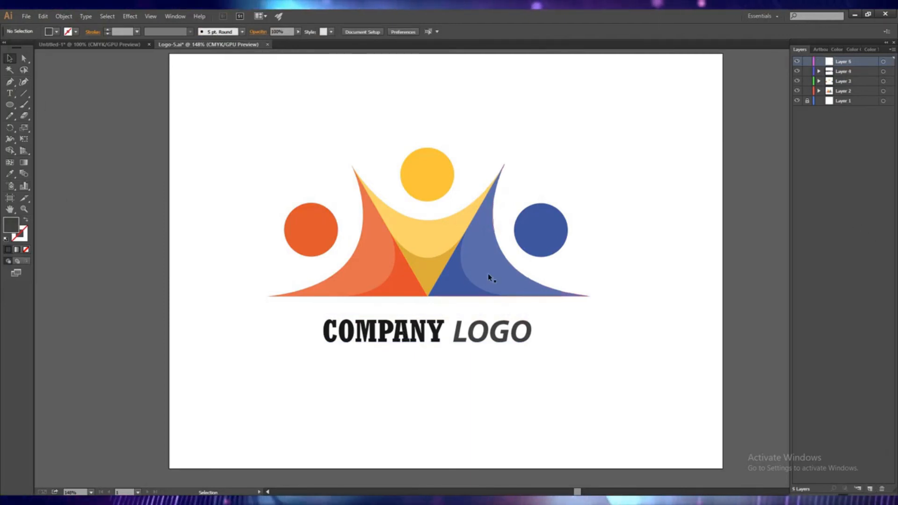
click(10, 105)
click(66, 115)
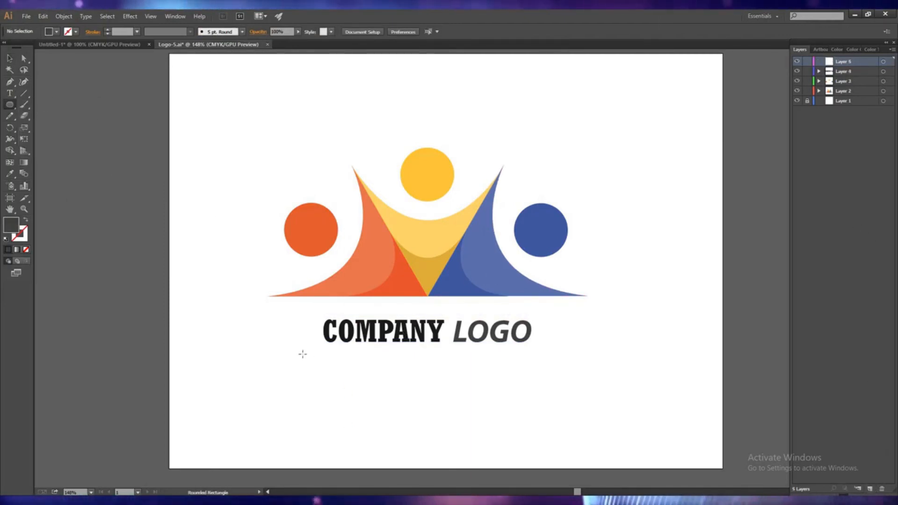
drag(301, 355, 561, 356)
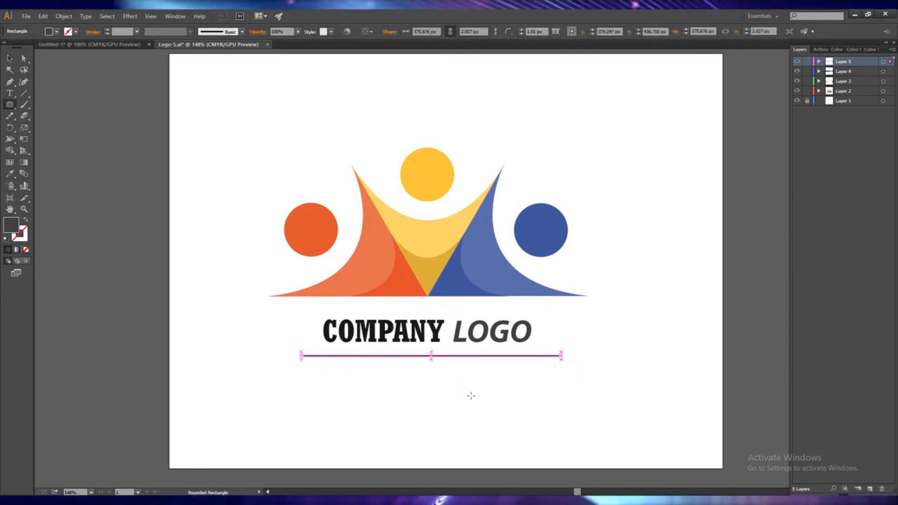
- Nudge the thin bar up closer to the underside of the "COMPANY LOGO" text
click(10, 60)
key(Up)
key(Up)
key(Up)
key(Up)
key(Up)
key(Up)
key(Up)
key(Up)
key(Up)
key(Up)
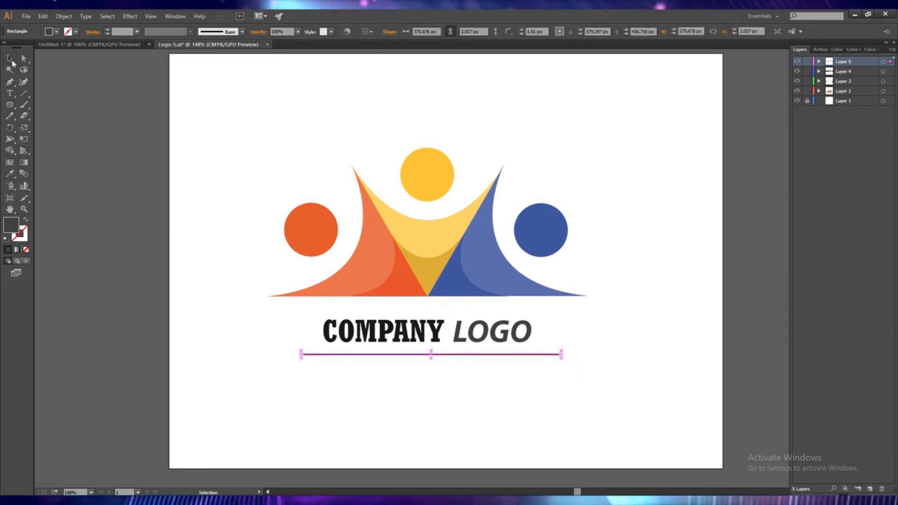
- Fill the thin bar with a darker grey than 3F3F3F
double_click(10, 229)
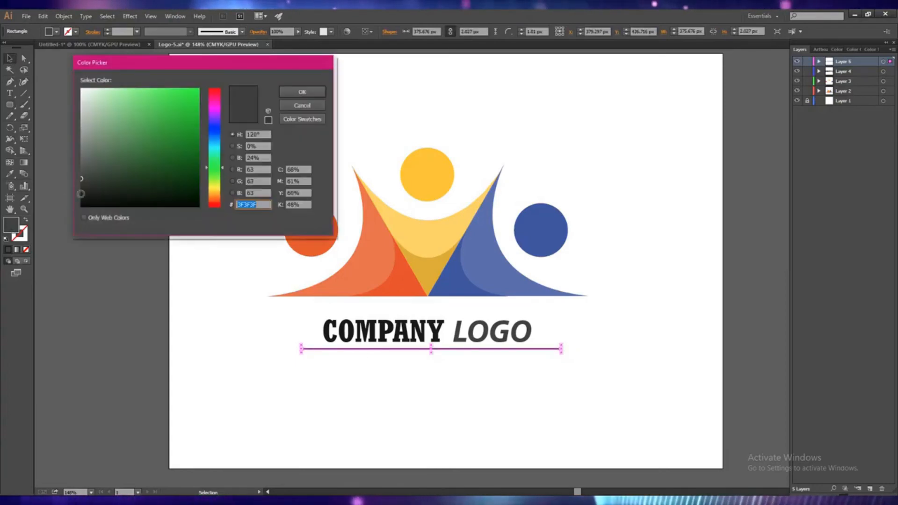
click(82, 190)
click(293, 96)
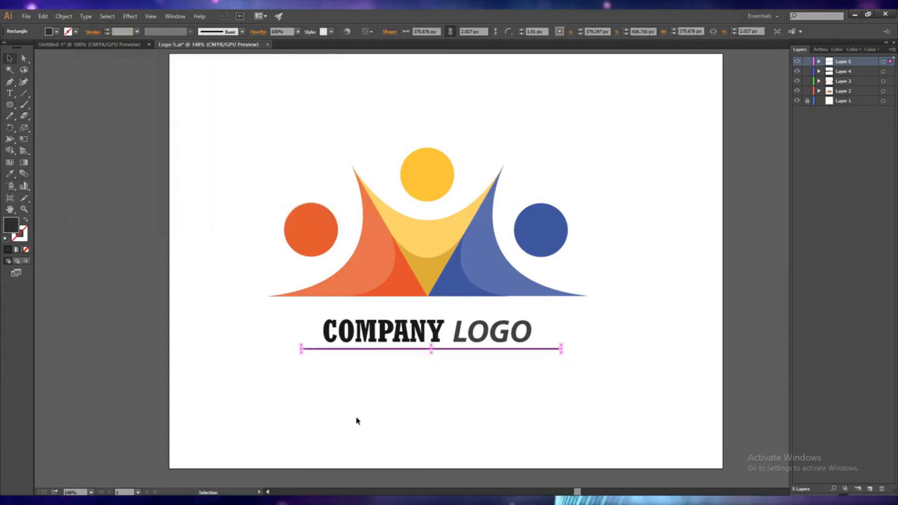
- Nudge the bar up to sit just under the text, centred below the emblem, and save the document
key(Up)
key(Up)
key(Up)
key(Up)
key(Up)
key(Up)
key(Up)
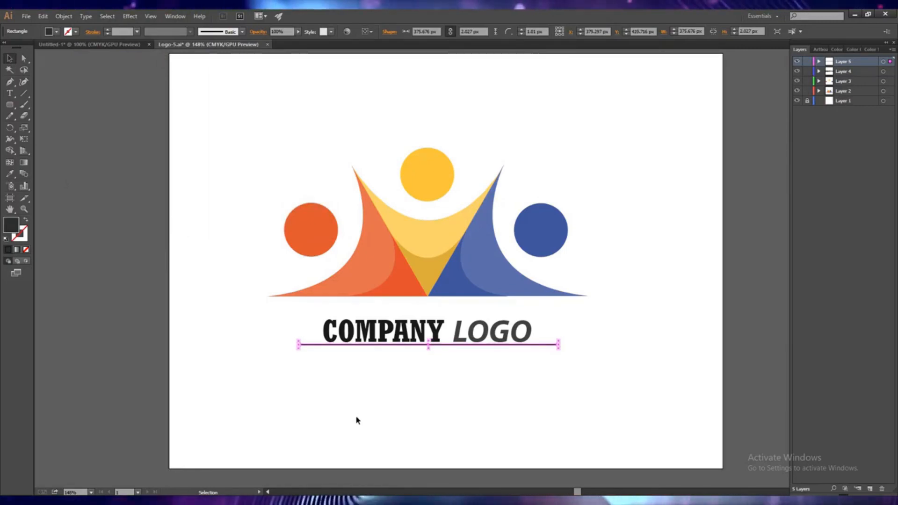
click(357, 419)
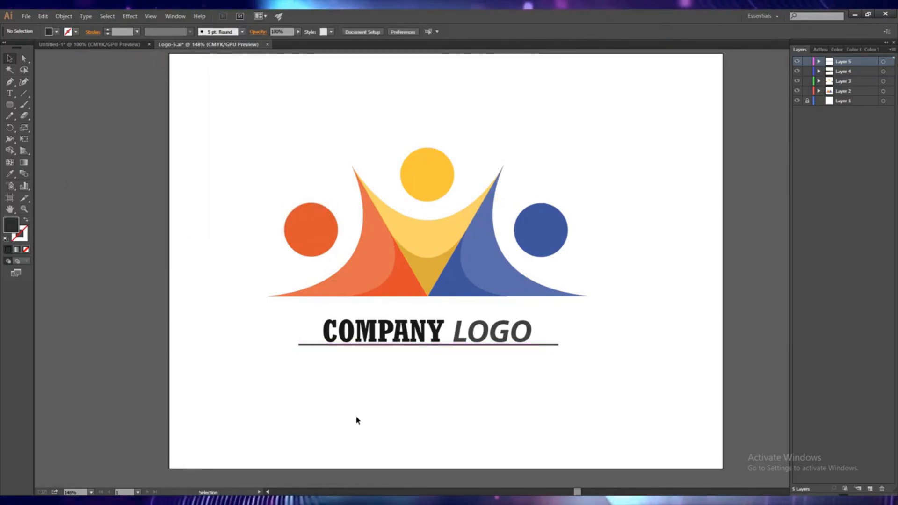
click(405, 348)
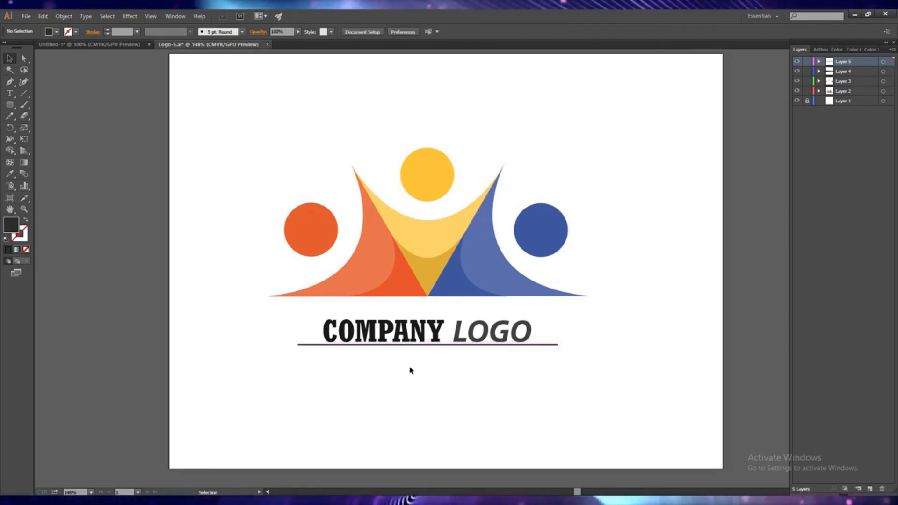
key(ctrl+s)
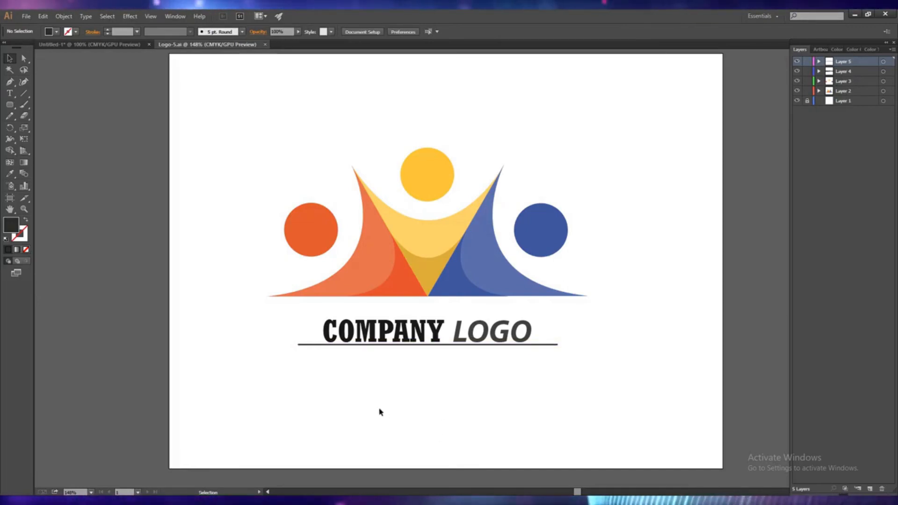
- Duplicate the "COMPANY LOGO" text below the bar and replace the copy's wording with "Slogan Goes Here"
click(374, 340)
drag(374, 340, 374, 375)
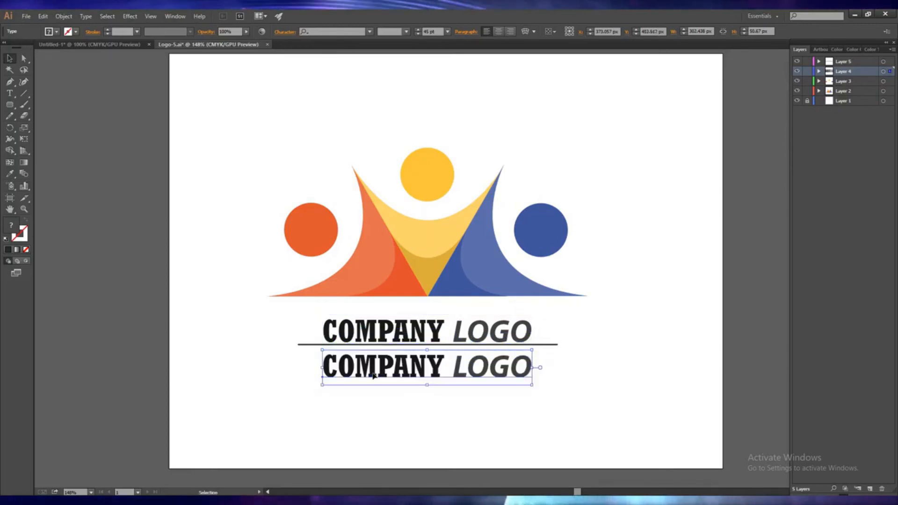
triple_click(334, 374)
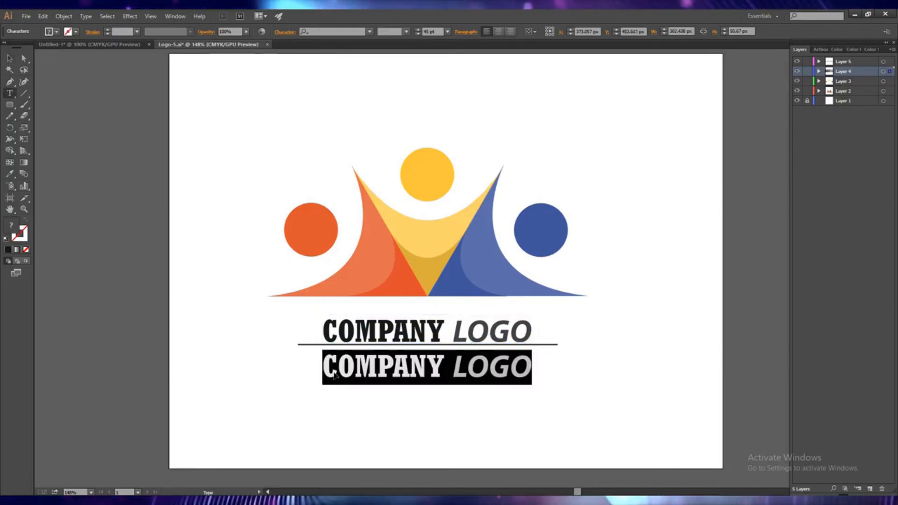
text(Slogan)
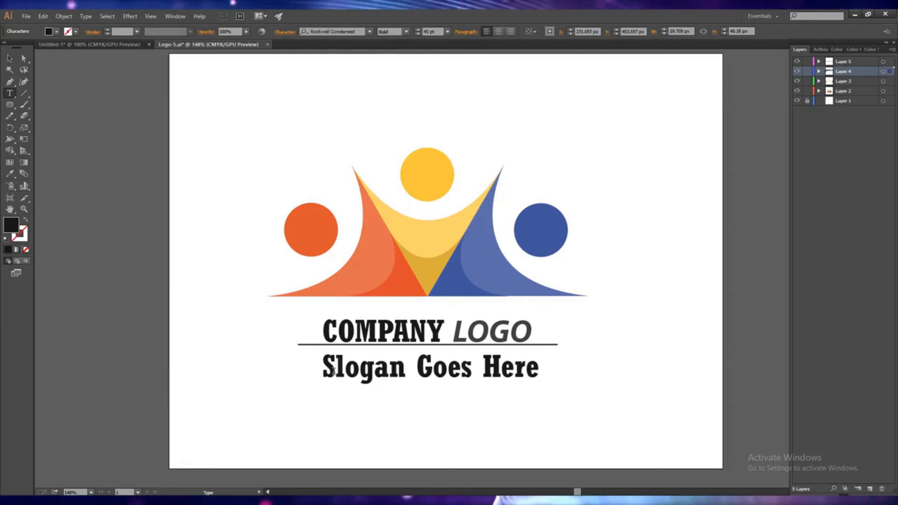
text( Goes Here)
- Try the Regular style of Rockwell Condensed on the slogan text and return it to Bold
triple_click(409, 379)
click(405, 32)
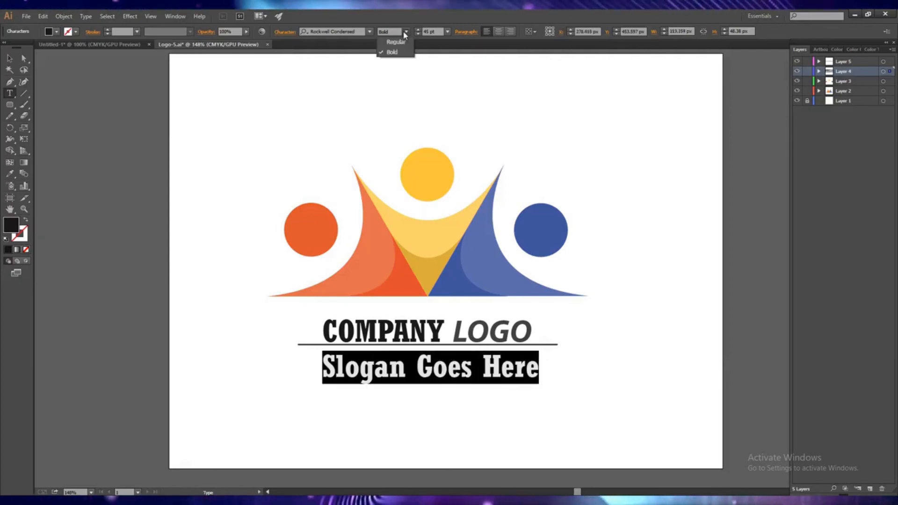
click(395, 42)
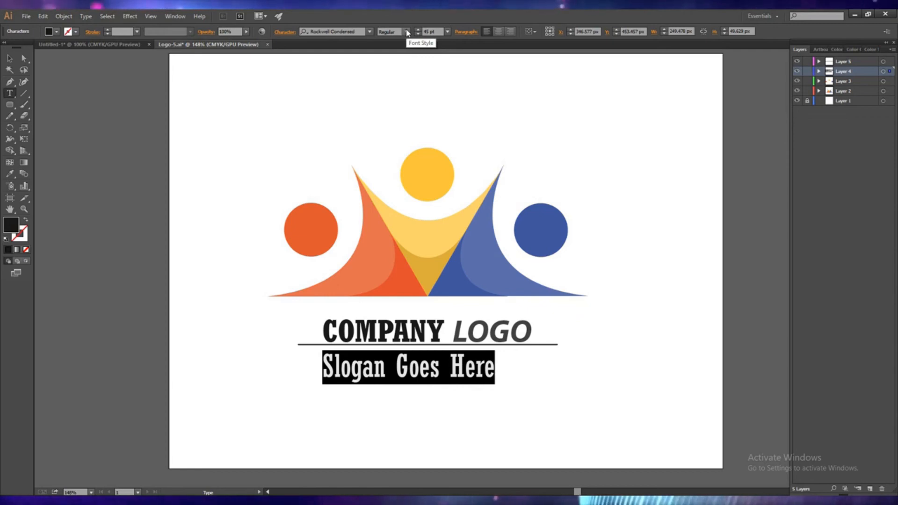
click(392, 52)
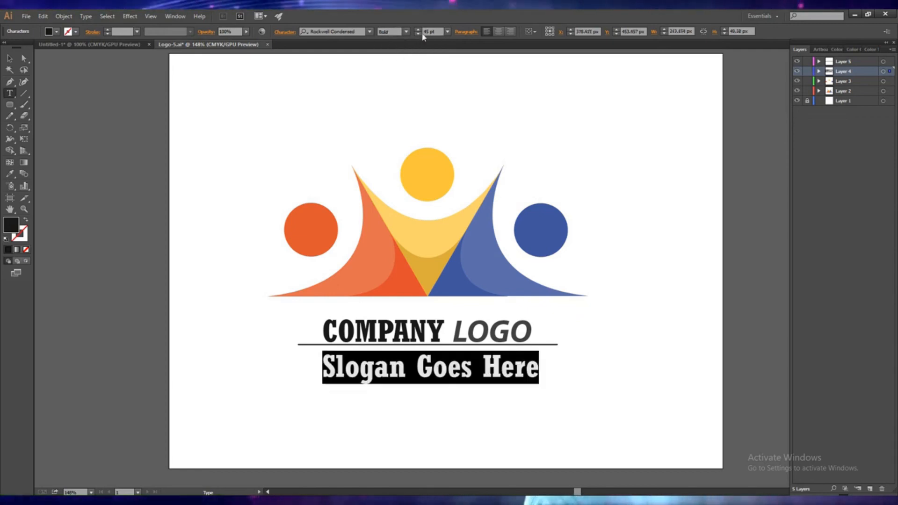
- Reduce the slogan text's font size to 20 pt
drag(418, 34, 418, 34)
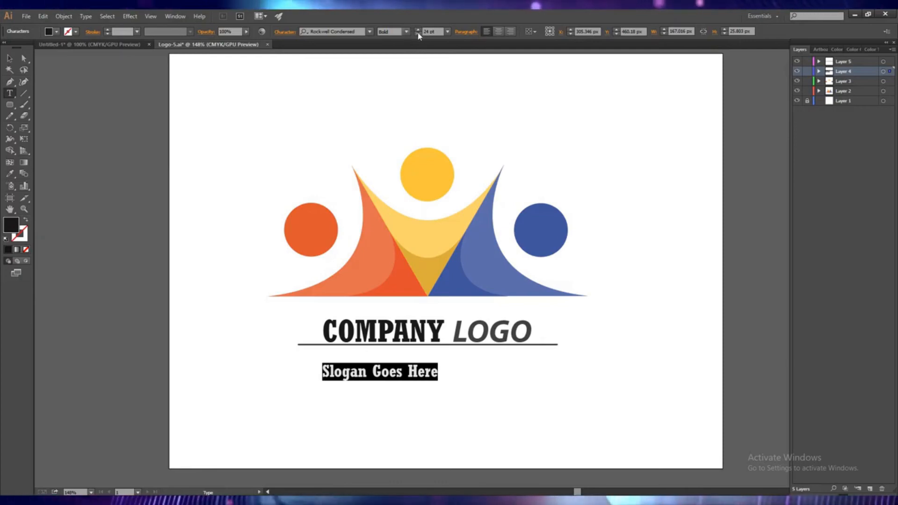
drag(418, 34, 418, 34)
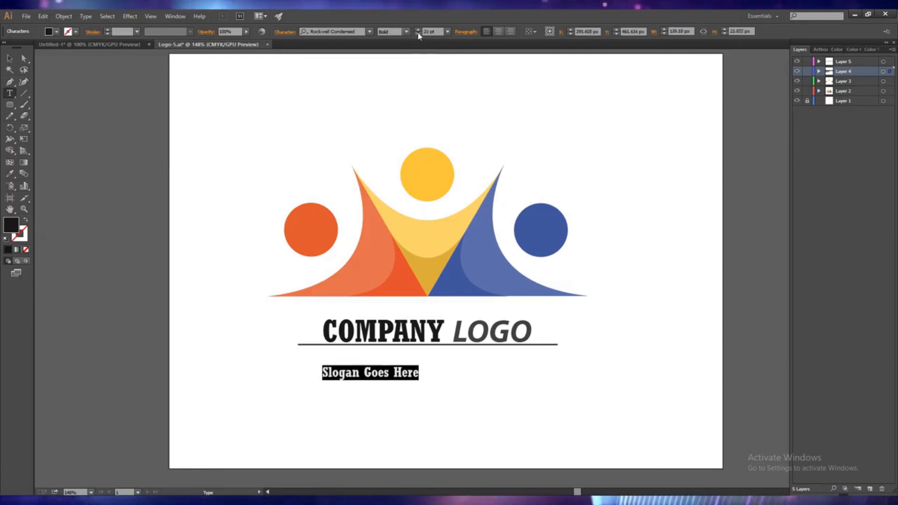
click(418, 34)
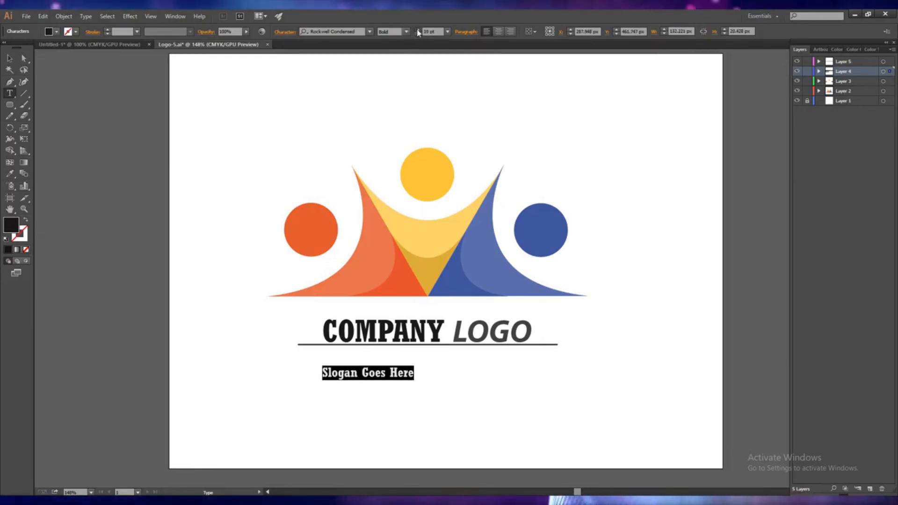
click(417, 29)
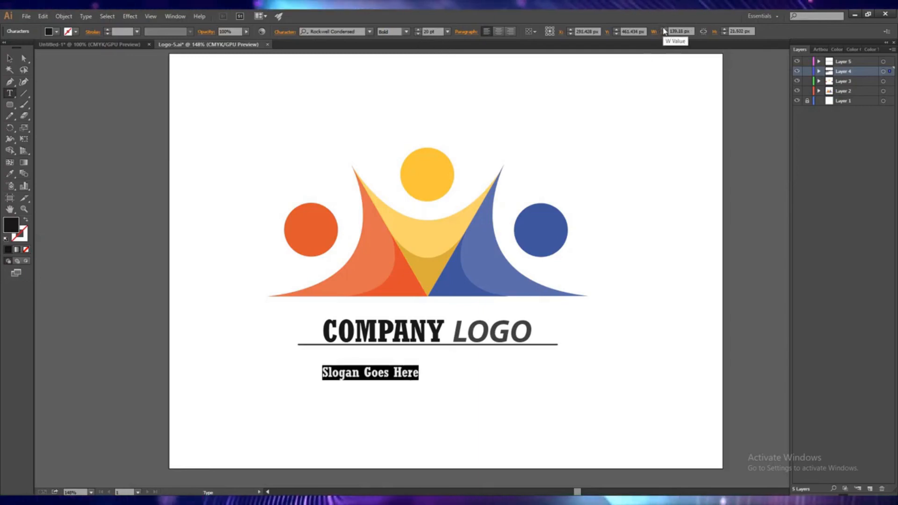
- Stretch the slogan text horizontally to a width of 190 px, keeping its height
click(663, 30)
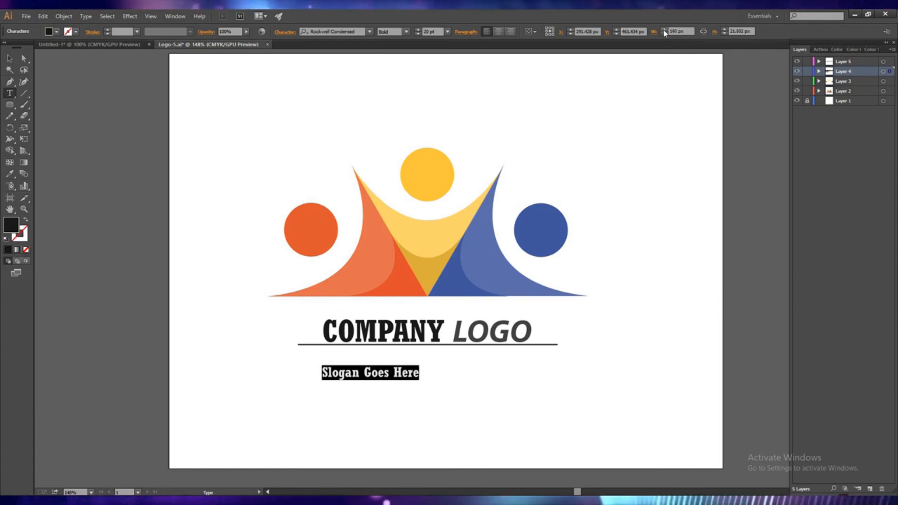
click(664, 29)
click(663, 29)
click(663, 29)
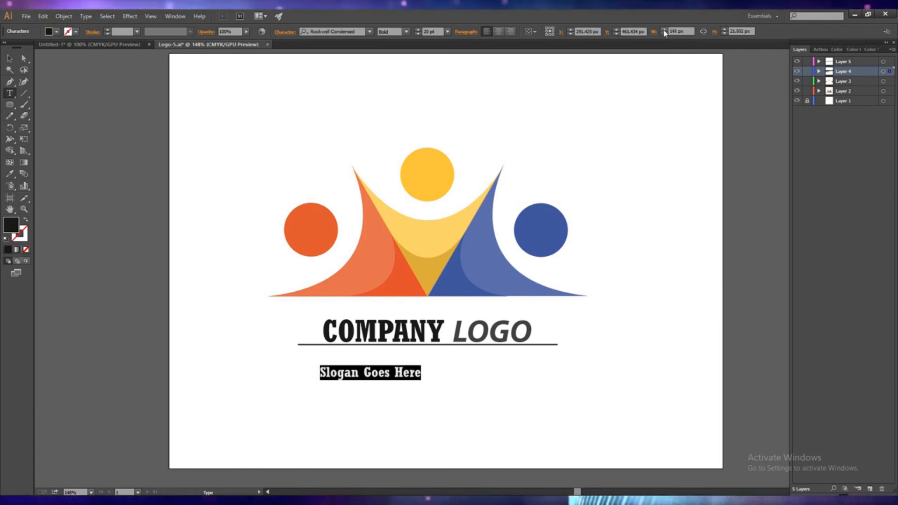
click(664, 30)
click(664, 29)
click(664, 30)
click(664, 29)
click(664, 30)
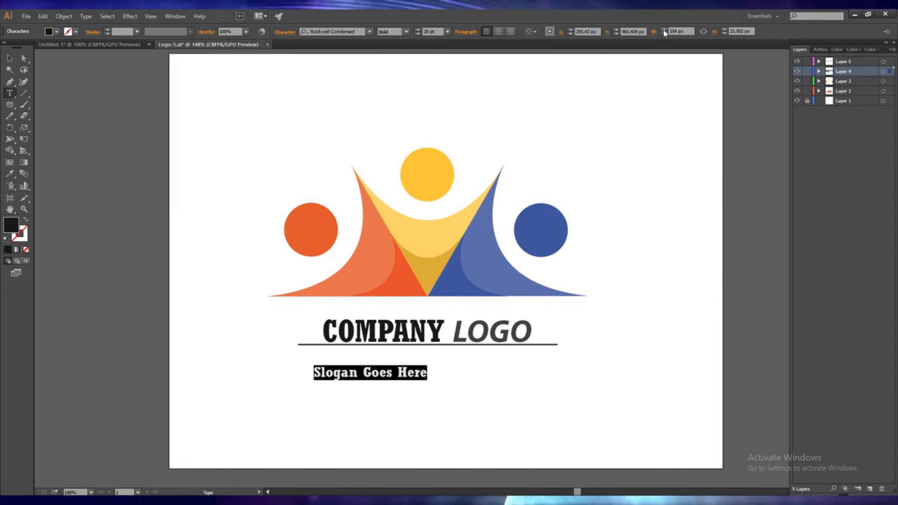
click(664, 30)
click(664, 29)
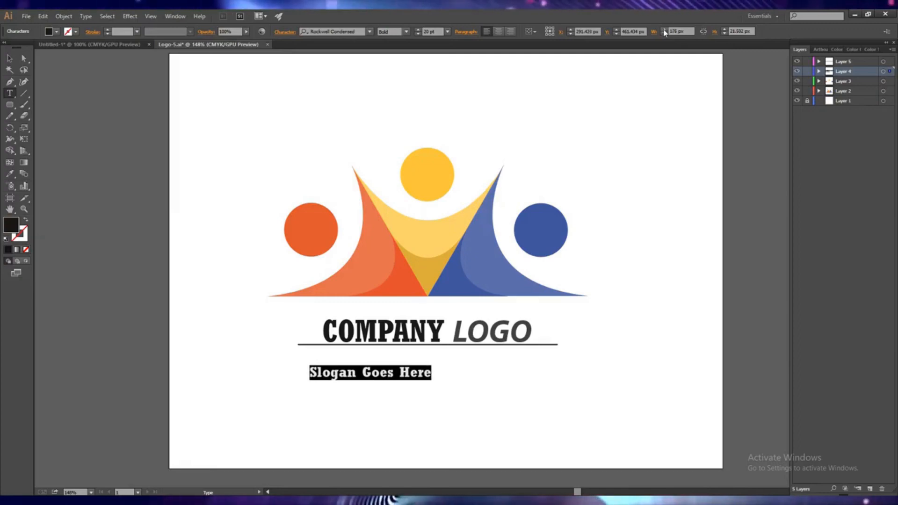
click(664, 29)
click(664, 30)
click(664, 29)
click(663, 29)
click(664, 30)
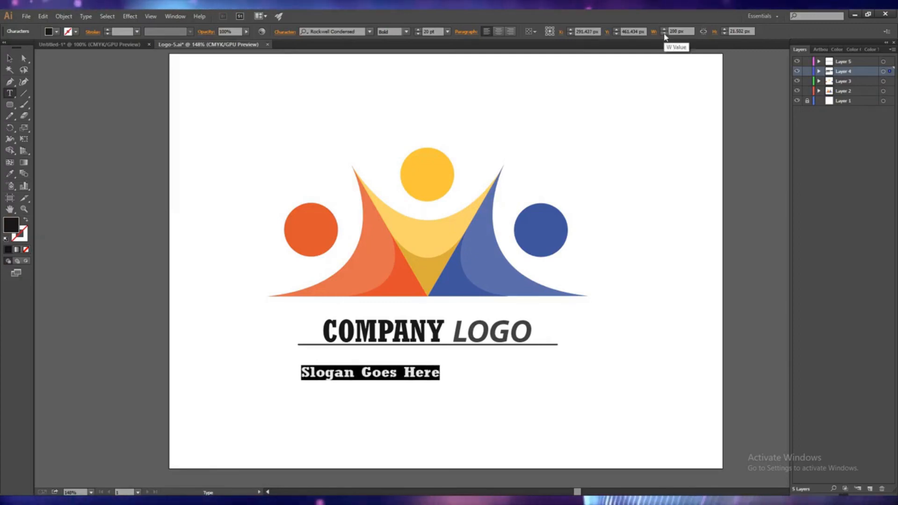
click(663, 34)
click(663, 34)
click(664, 34)
click(664, 33)
click(664, 33)
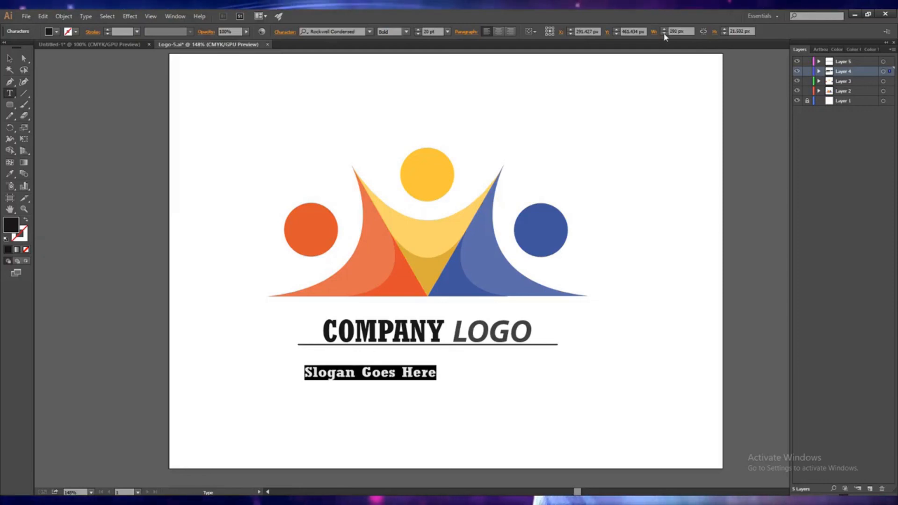
- Change the slogan text's fill colour from near-black to a dark grey
double_click(10, 225)
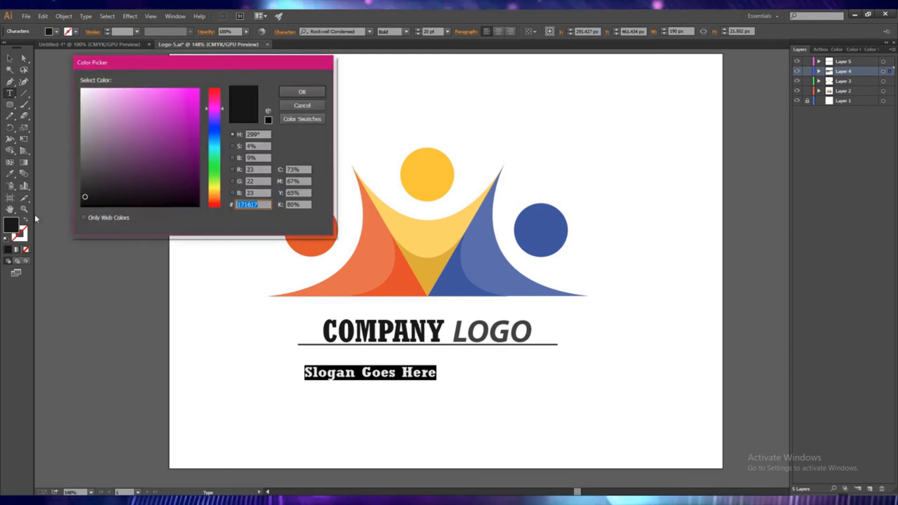
click(291, 93)
click(10, 58)
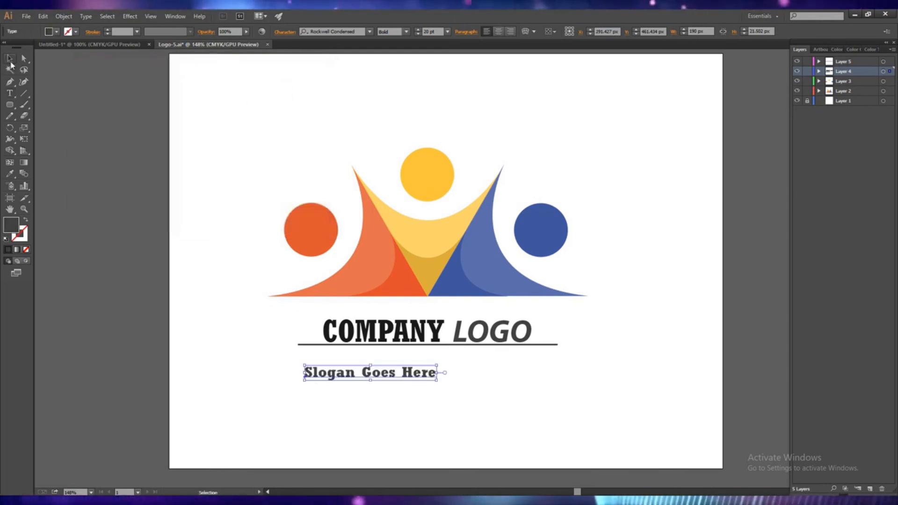
- Move the slogan text directly beneath the underline bar and set its font size to 22 pt
click(367, 399)
drag(325, 378, 377, 365)
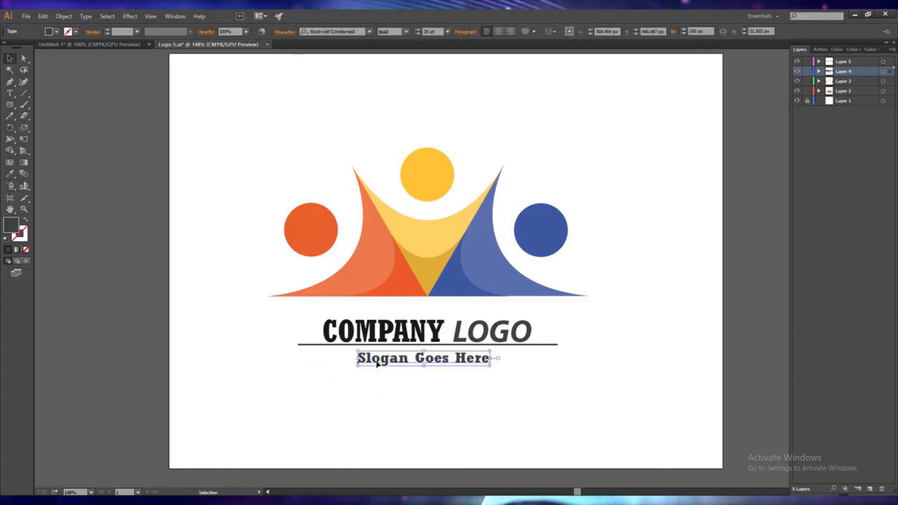
click(417, 29)
click(418, 30)
click(418, 29)
click(417, 33)
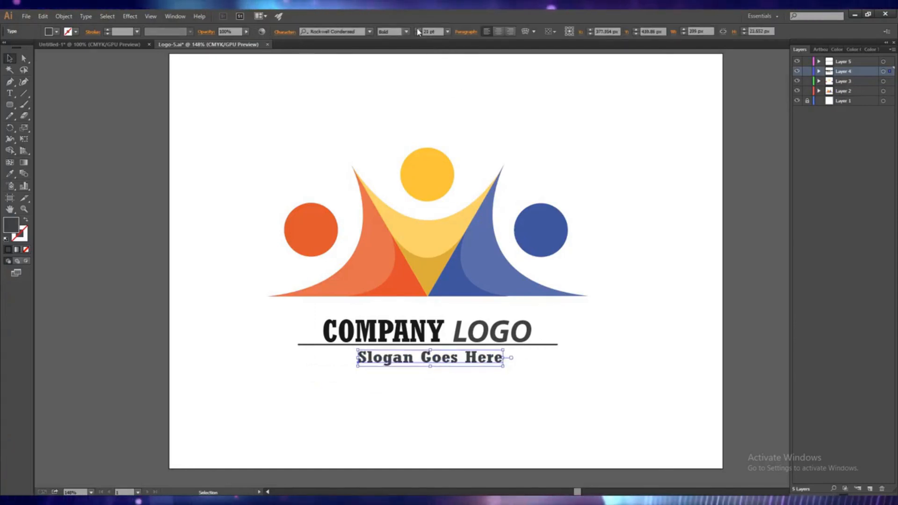
- Nudge the slogan text left beneath the underline bar and deselect it
key(Left)
key(Left)
key(Left)
key(Left)
key(Left)
key(Left)
key(Left)
key(Left)
key(Left)
key(Left)
key(Left)
key(Left)
key(Left)
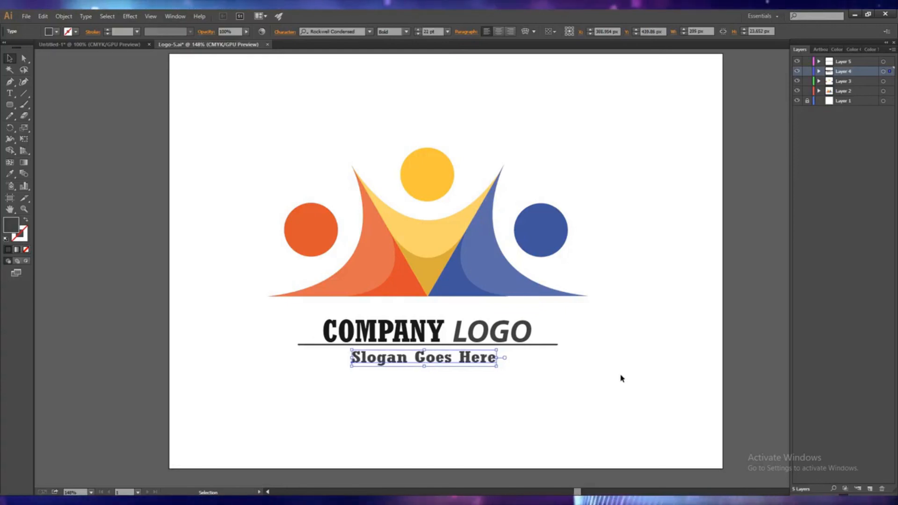
key(Right)
key(Right)
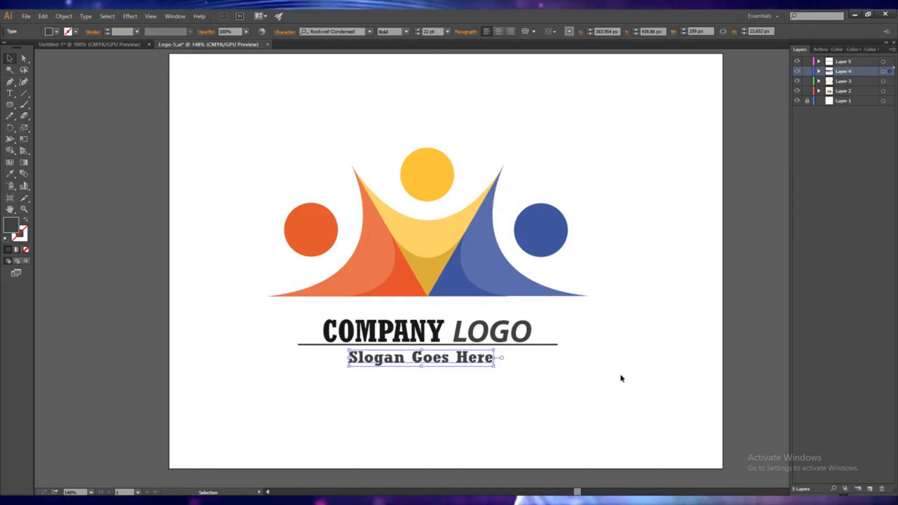
click(589, 423)
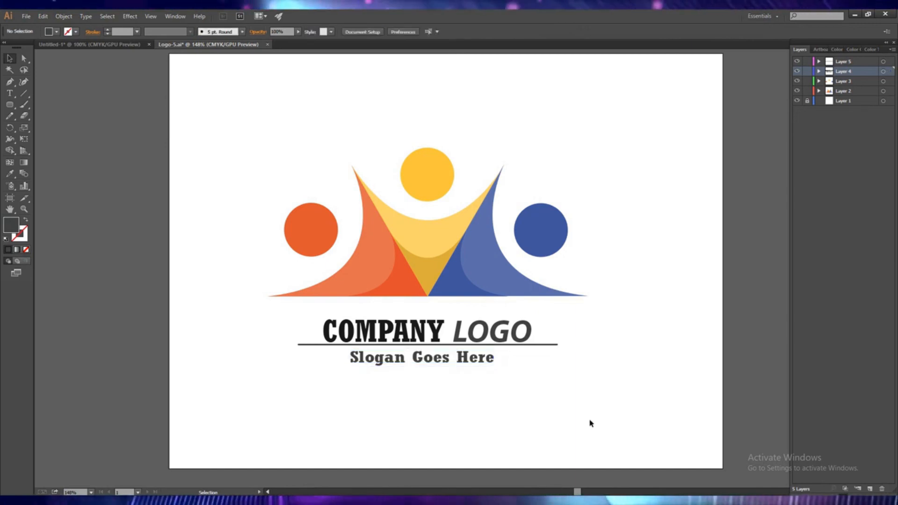
- Nudge the slogan text up 1 px and right in small increments to centre it under the bar
click(415, 361)
key(Right)
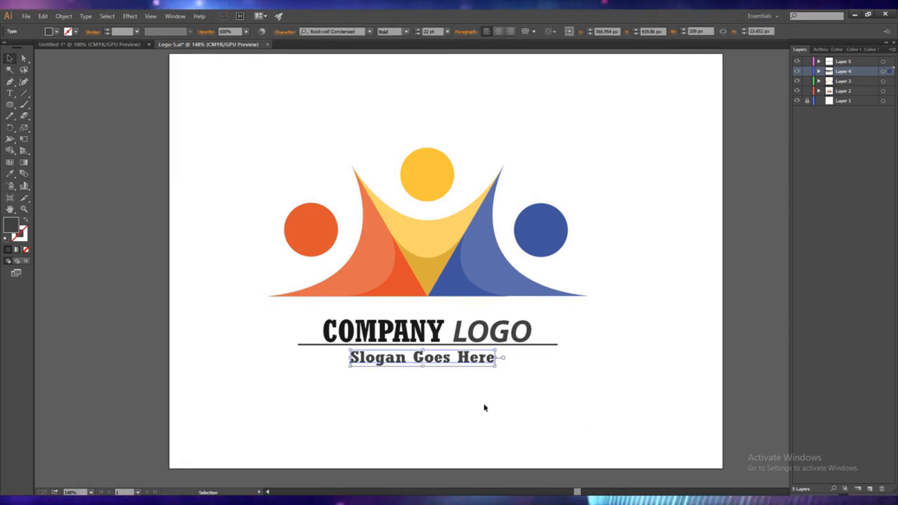
key(Up)
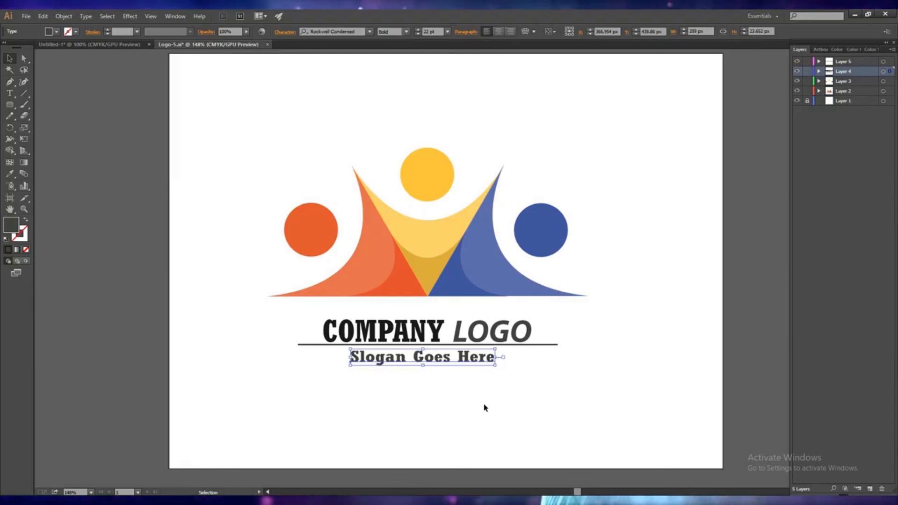
key(Right)
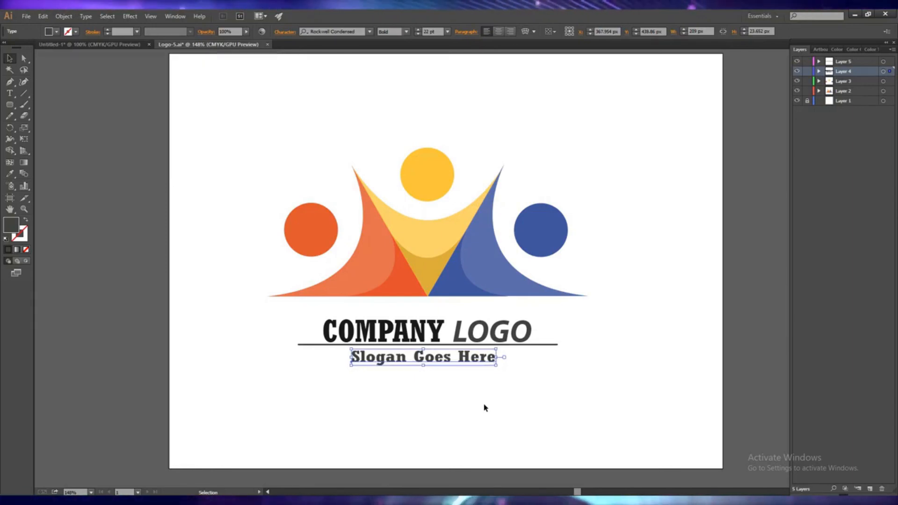
key(Right)
key(Right)
key(Right)
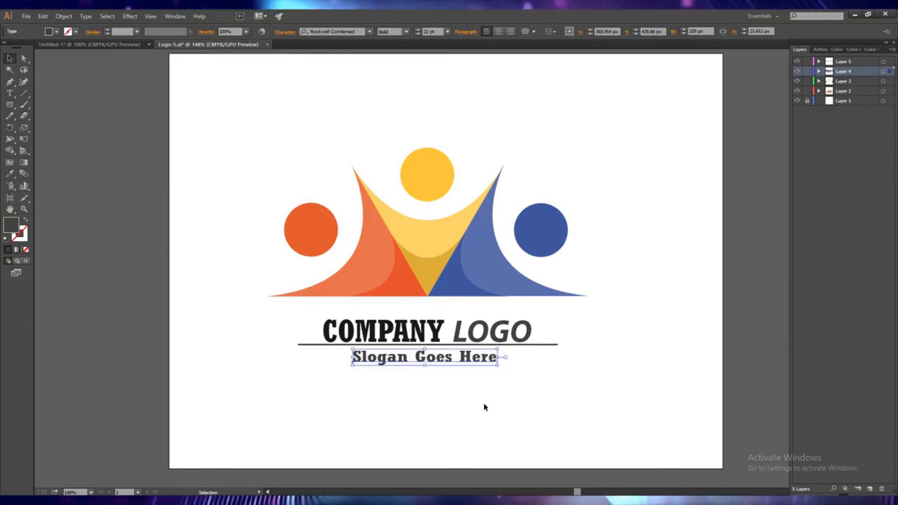
key(Right)
key(Right)
key(Right)
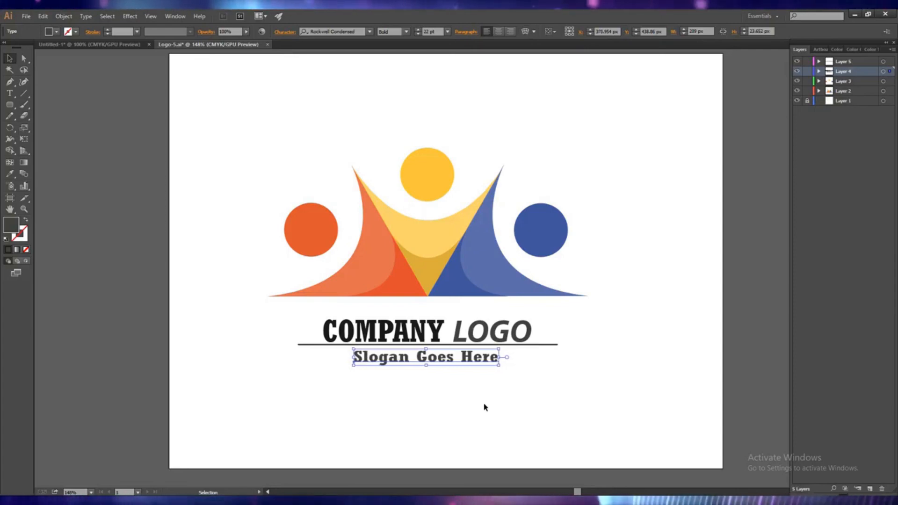
key(Right)
key(Right)
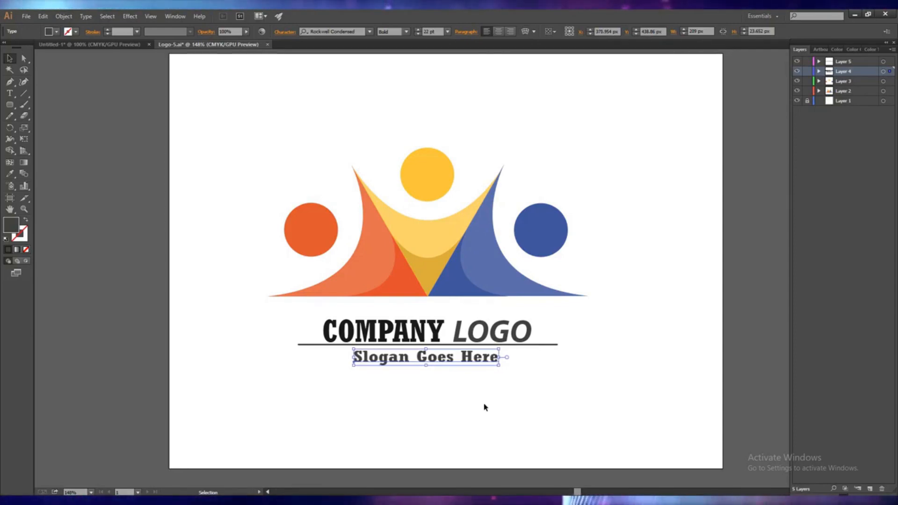
click(484, 407)
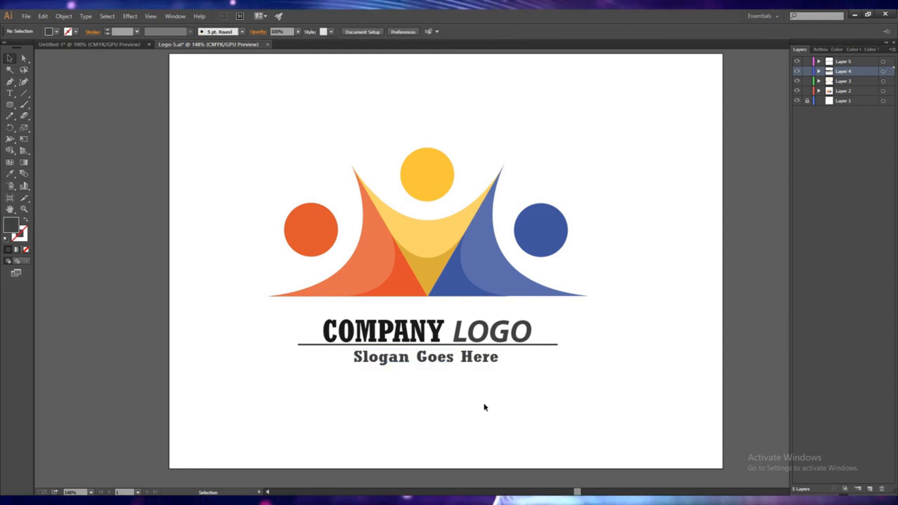
click(422, 345)
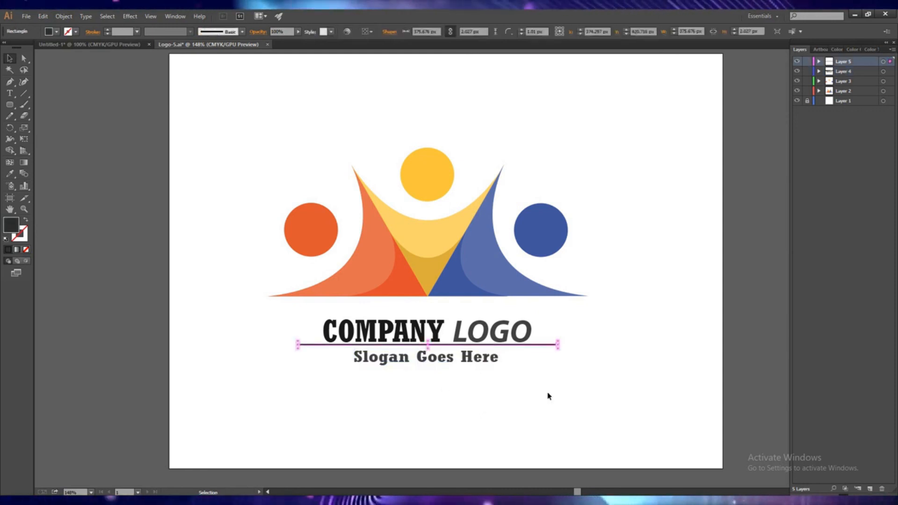
click(545, 421)
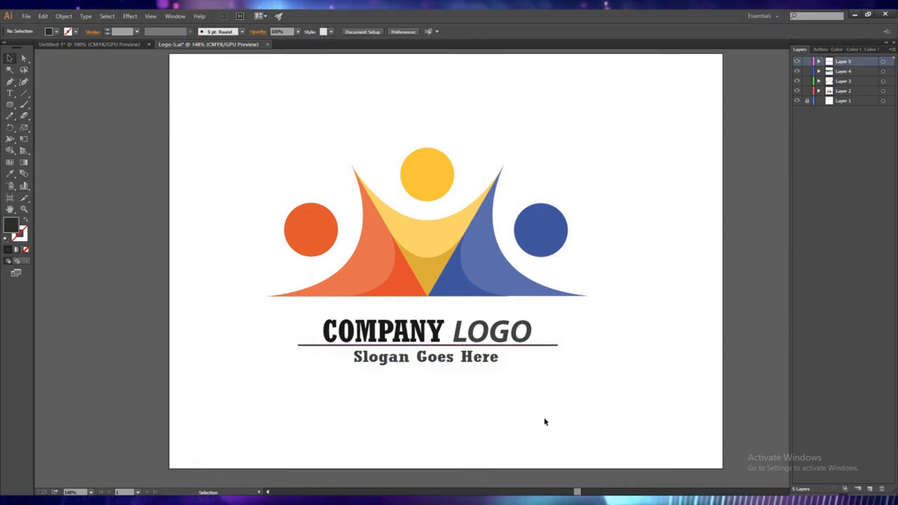
- Select all the logo shapes, the bar and both text lines and combine them into one group
drag(245, 122, 621, 401)
key(a)
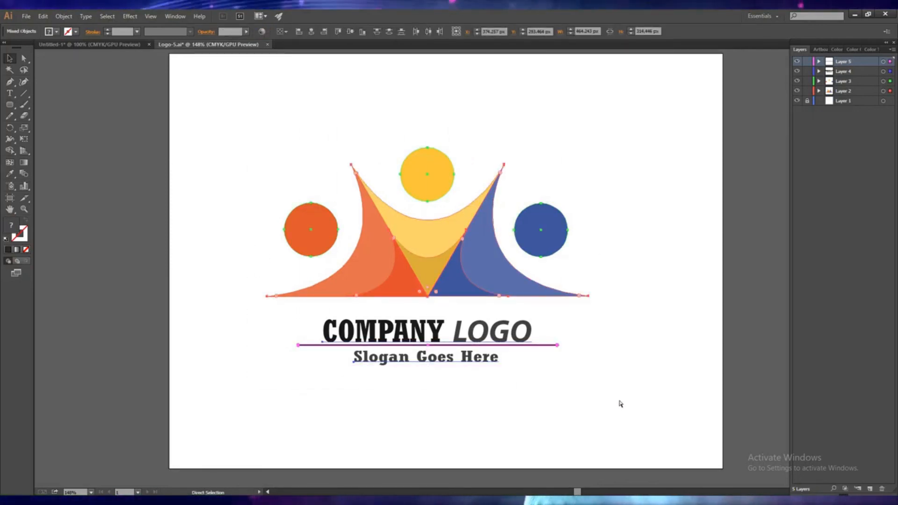
key(ctrl+g)
key(v)
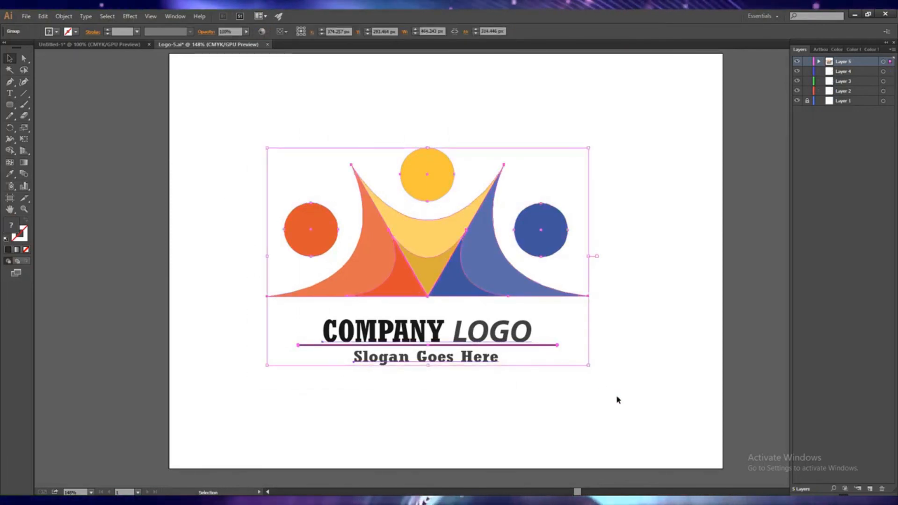
- Nudge the grouped logo about 15 px to the right to centre it horizontally on the artboard
key(Right)
key(Right)
key(Right)
key(Right)
key(Right)
key(Right)
key(Right)
key(Right)
key(Right)
key(Right)
key(Right)
key(Right)
key(Right)
key(Right)
key(Right)
key(Right)
key(Right)
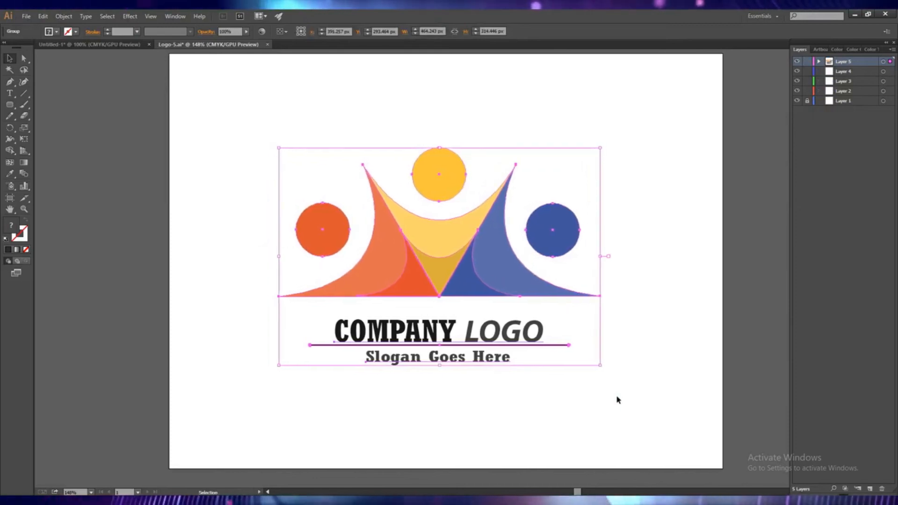
key(Left)
key(Left)
- Try a higher position for the grouped logo on the artboard, move it back down and deselect it
key(Up)
key(Up)
key(Up)
key(Up)
key(Up)
key(Up)
key(Up)
key(Up)
key(Up)
key(Up)
key(Up)
key(Up)
key(Up)
key(Up)
scroll(647, 384, up, 1)
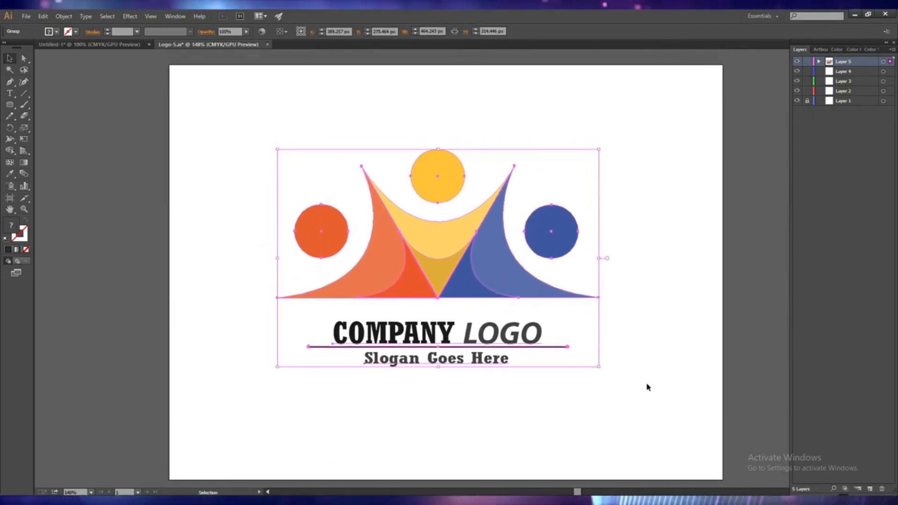
scroll(647, 387, down, 1)
key(Down)
key(Down)
key(Down)
key(Down)
key(Down)
key(Down)
key(Down)
key(Down)
key(Down)
key(Down)
key(Down)
key(Down)
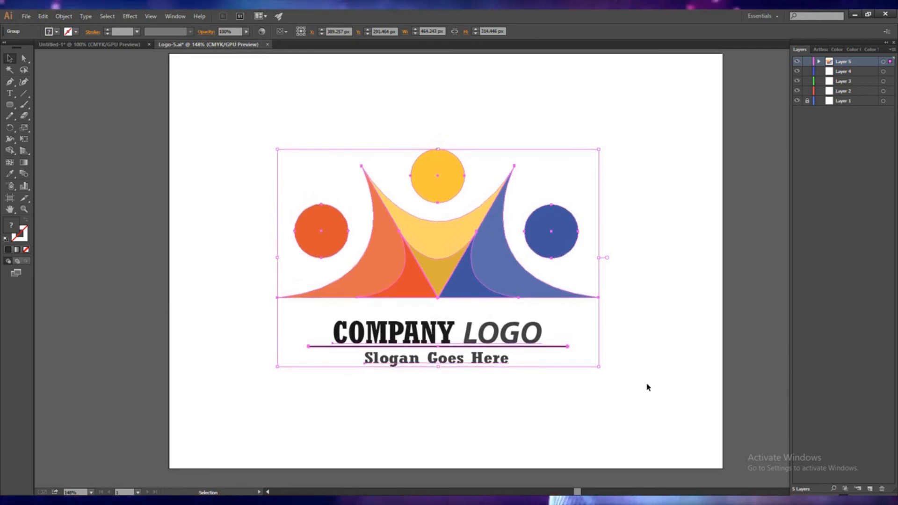
click(566, 455)
- Nudge the grouped logo up about 15 px in total to balance it vertically on the artboard
drag(577, 492, 578, 492)
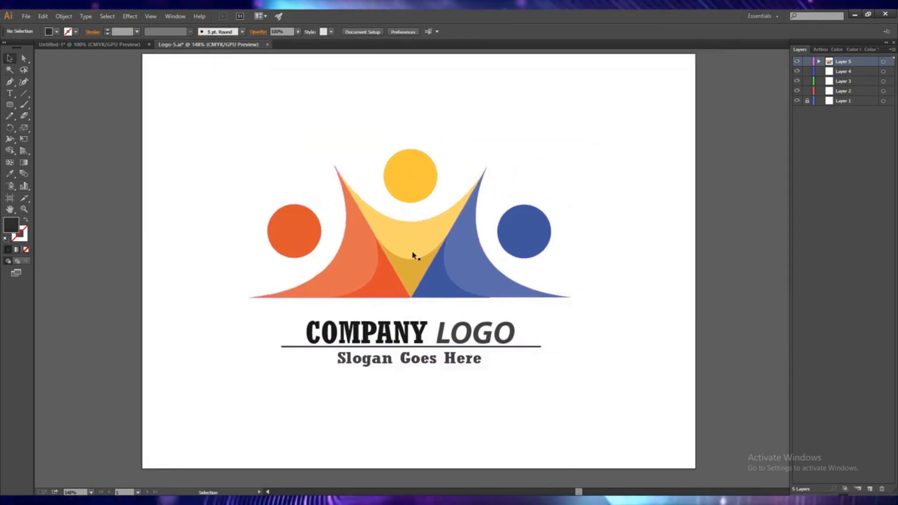
click(383, 248)
key(Up)
key(Up)
key(Up)
key(Up)
key(Up)
key(Up)
key(Up)
key(Up)
key(Up)
key(Up)
key(Up)
key(Up)
key(Up)
key(Up)
key(Up)
key(Up)
key(Up)
key(Up)
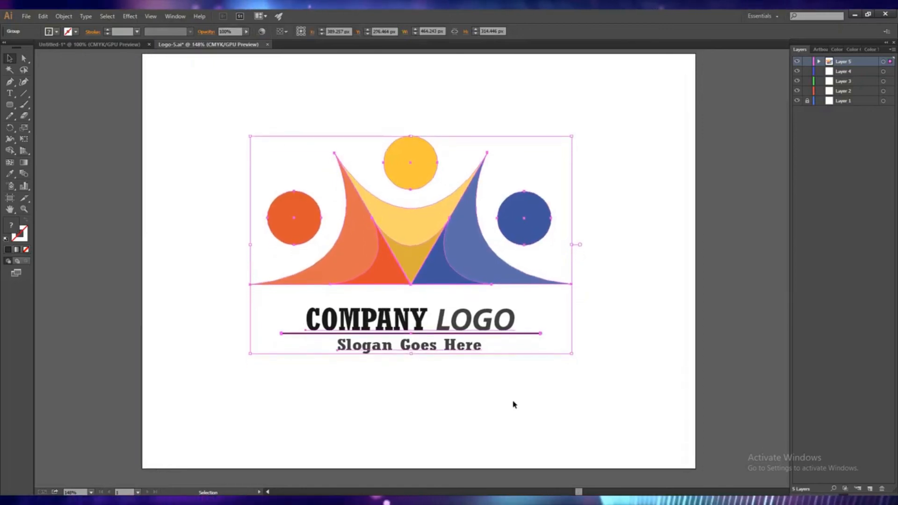
key(Down)
key(Down)
key(Down)
click(512, 400)
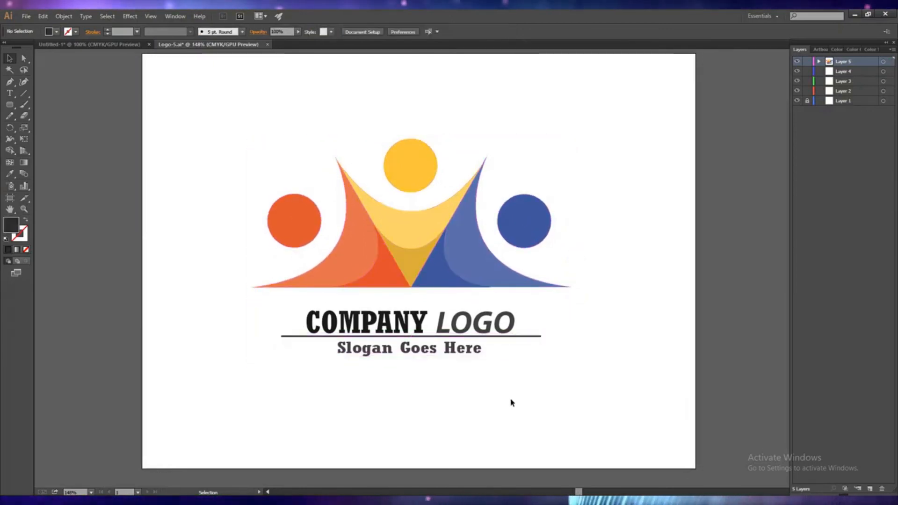
- Export the artwork as the JPEG file Logo-5 with the CMYK color model, maximum quality 10 and 72 ppi resolution
click(26, 18)
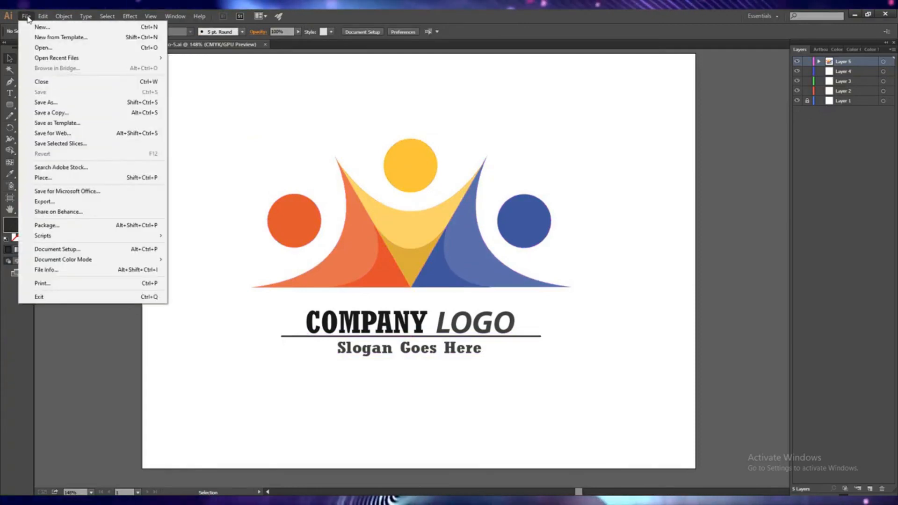
click(37, 202)
click(442, 227)
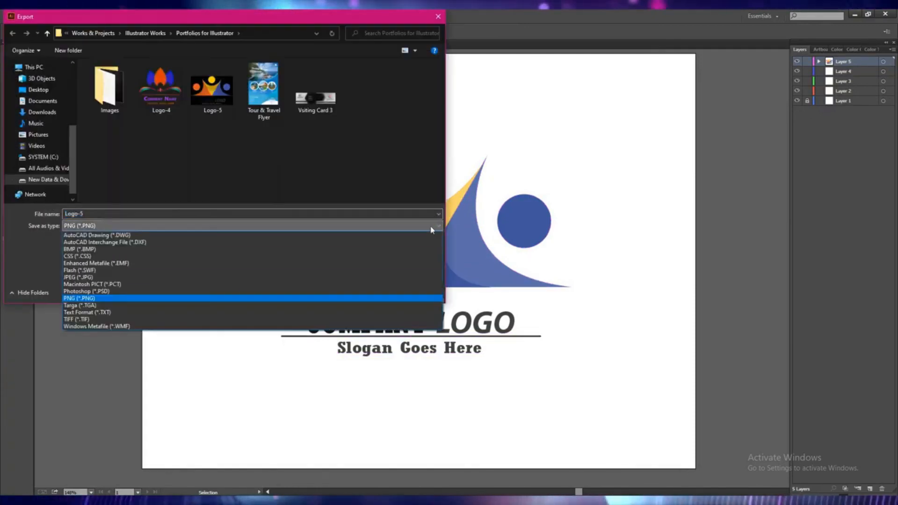
click(374, 278)
click(378, 292)
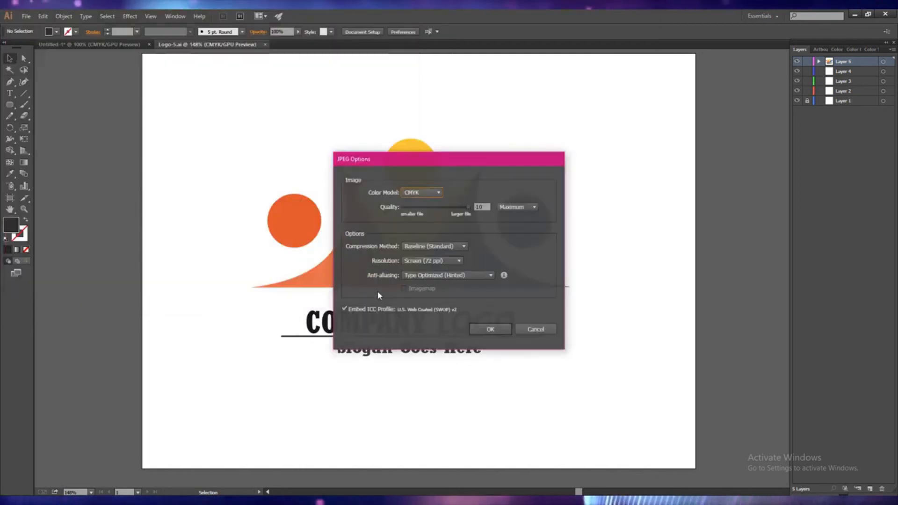
click(490, 329)
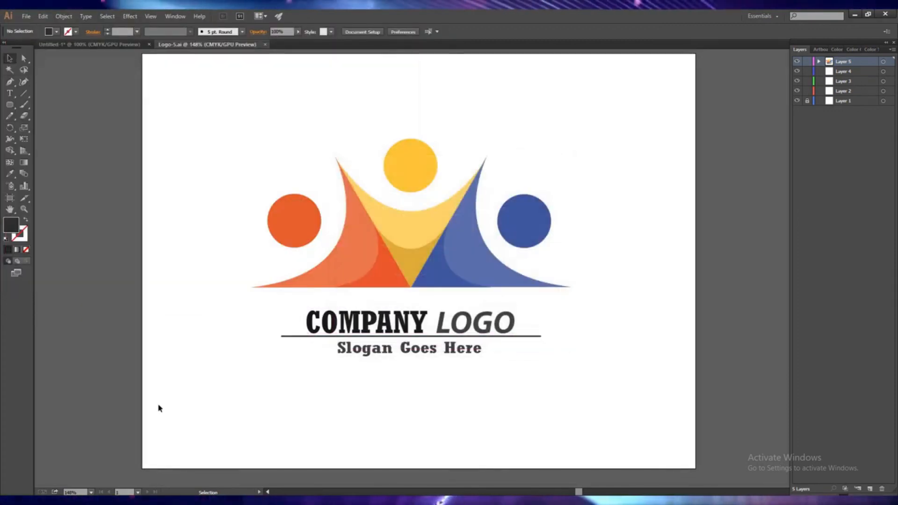
- Switch to the Portfolios for Illustrator folder in File Explorer, open the exported Logo-5 JPG in Photos and inspect it enlarged
click(58, 501)
click(520, 275)
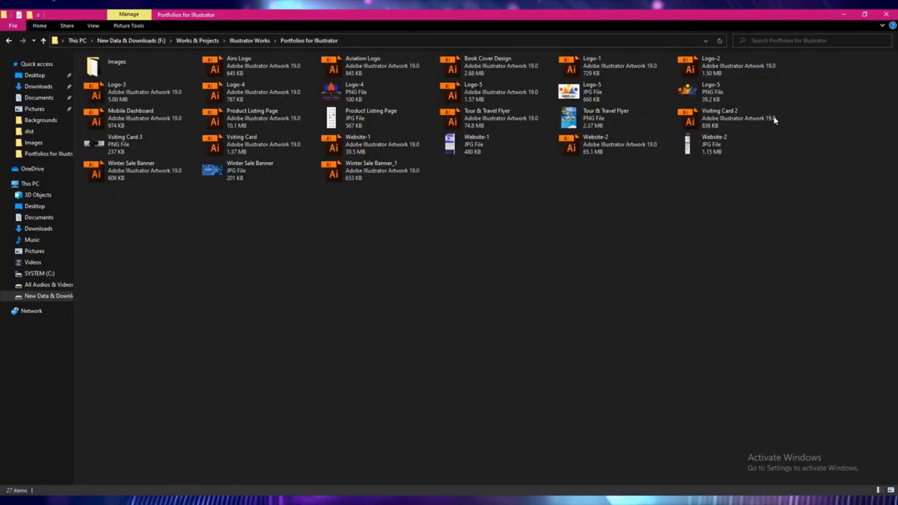
double_click(580, 92)
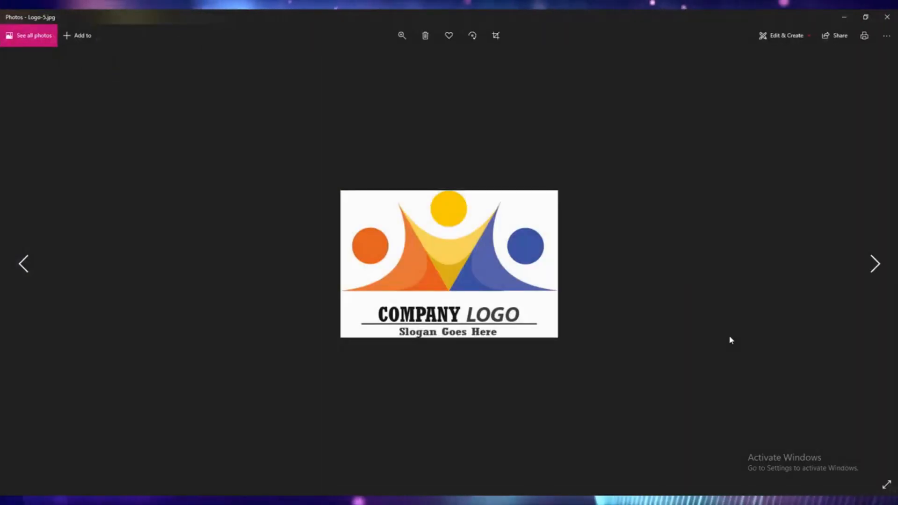
click(402, 35)
drag(358, 62, 385, 68)
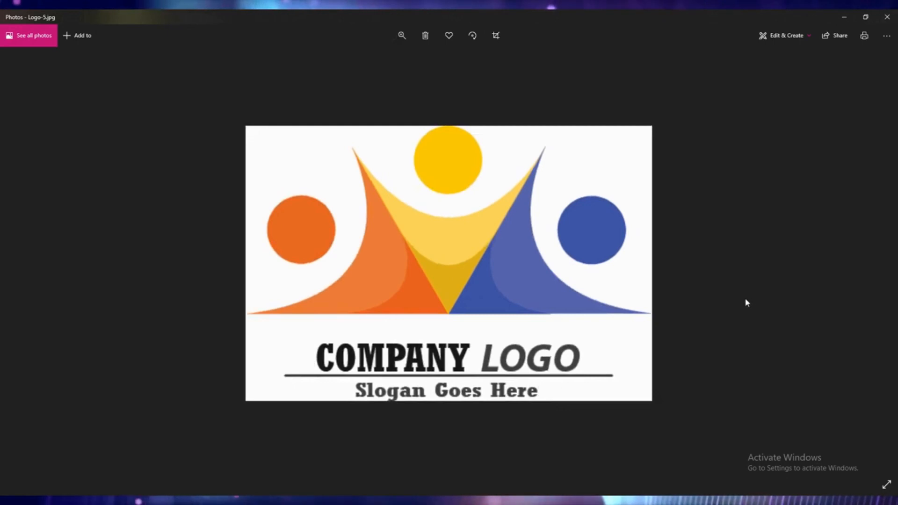